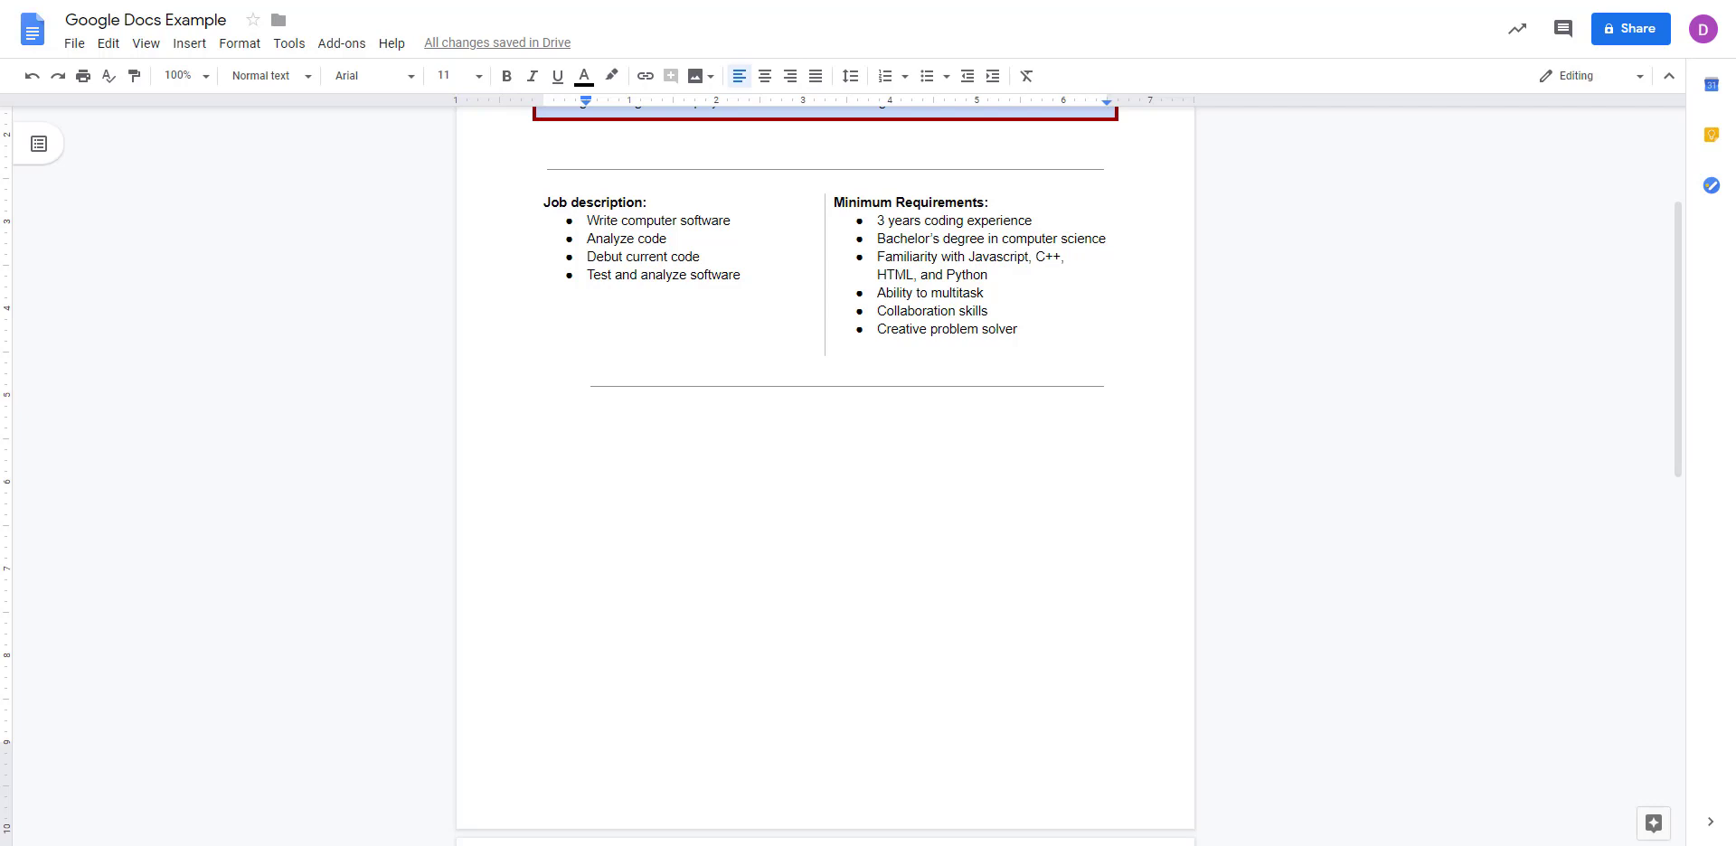
Remove the indent from the blank line beneath the lower horizontal line and paste the puzzle-piece image there.
left_click(701, 463)
key("BackSpace")
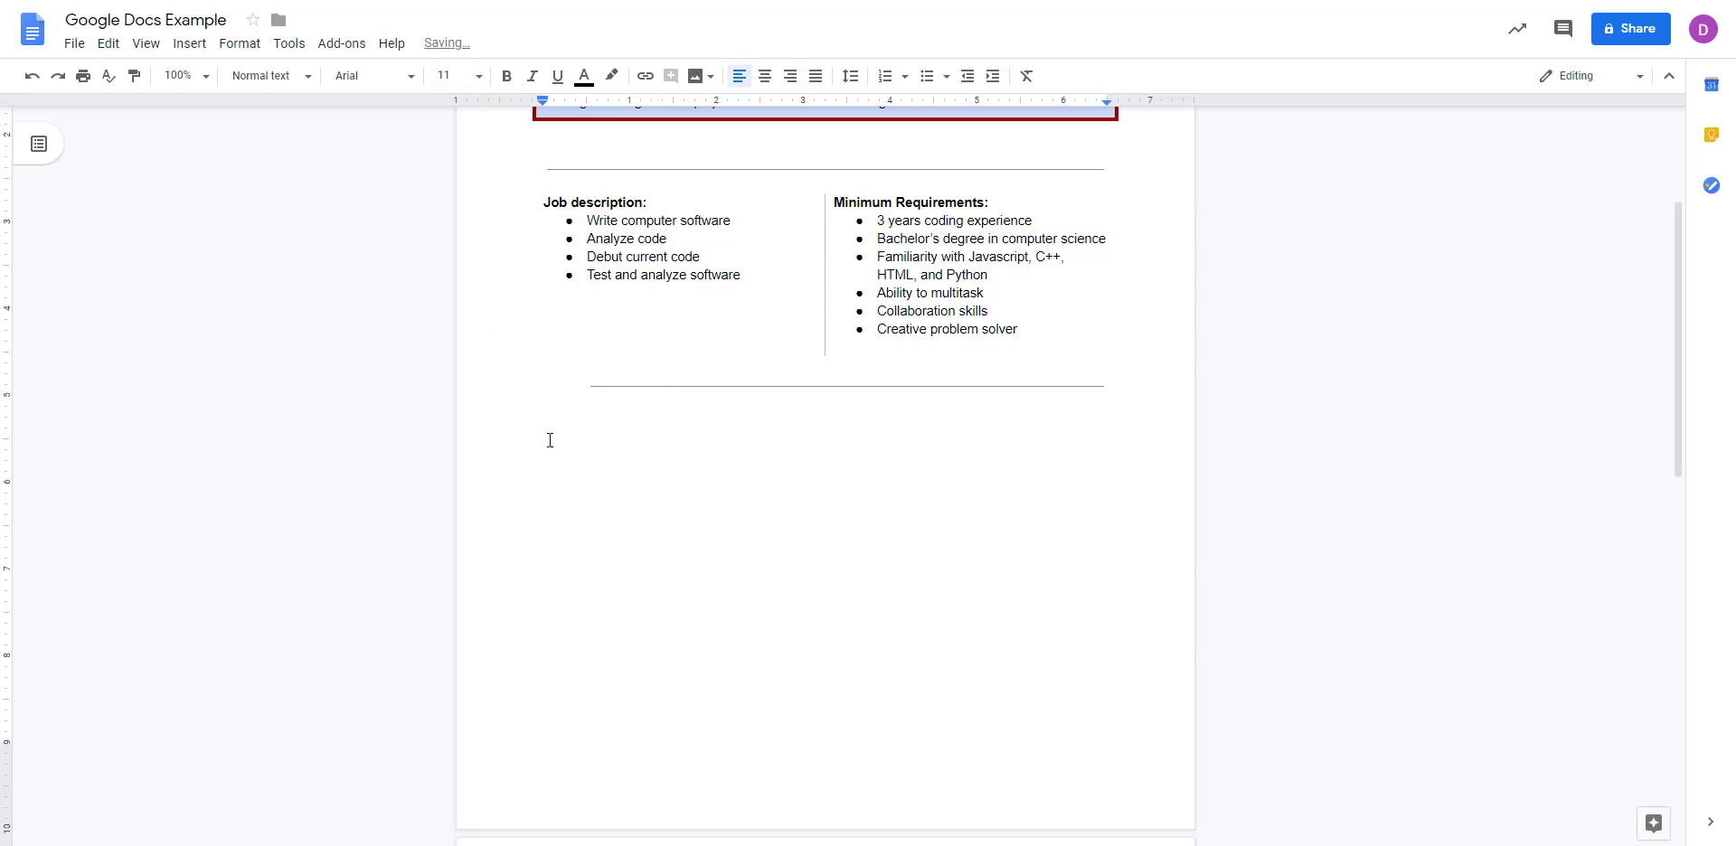
right_click(581, 423)
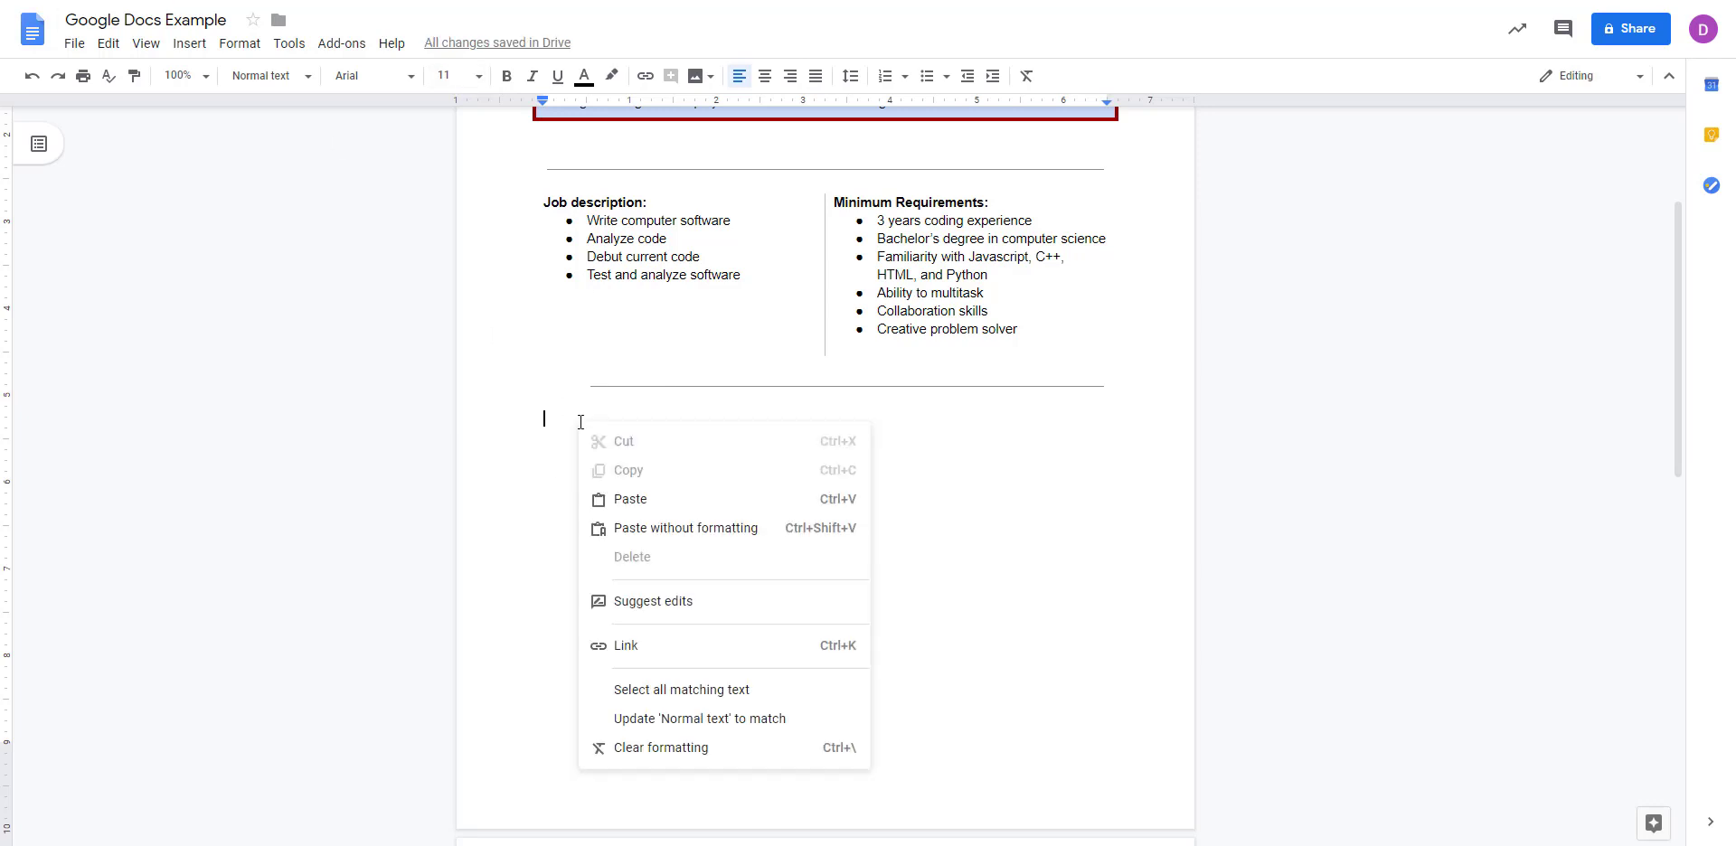
left_click(690, 504)
left_click(853, 586)
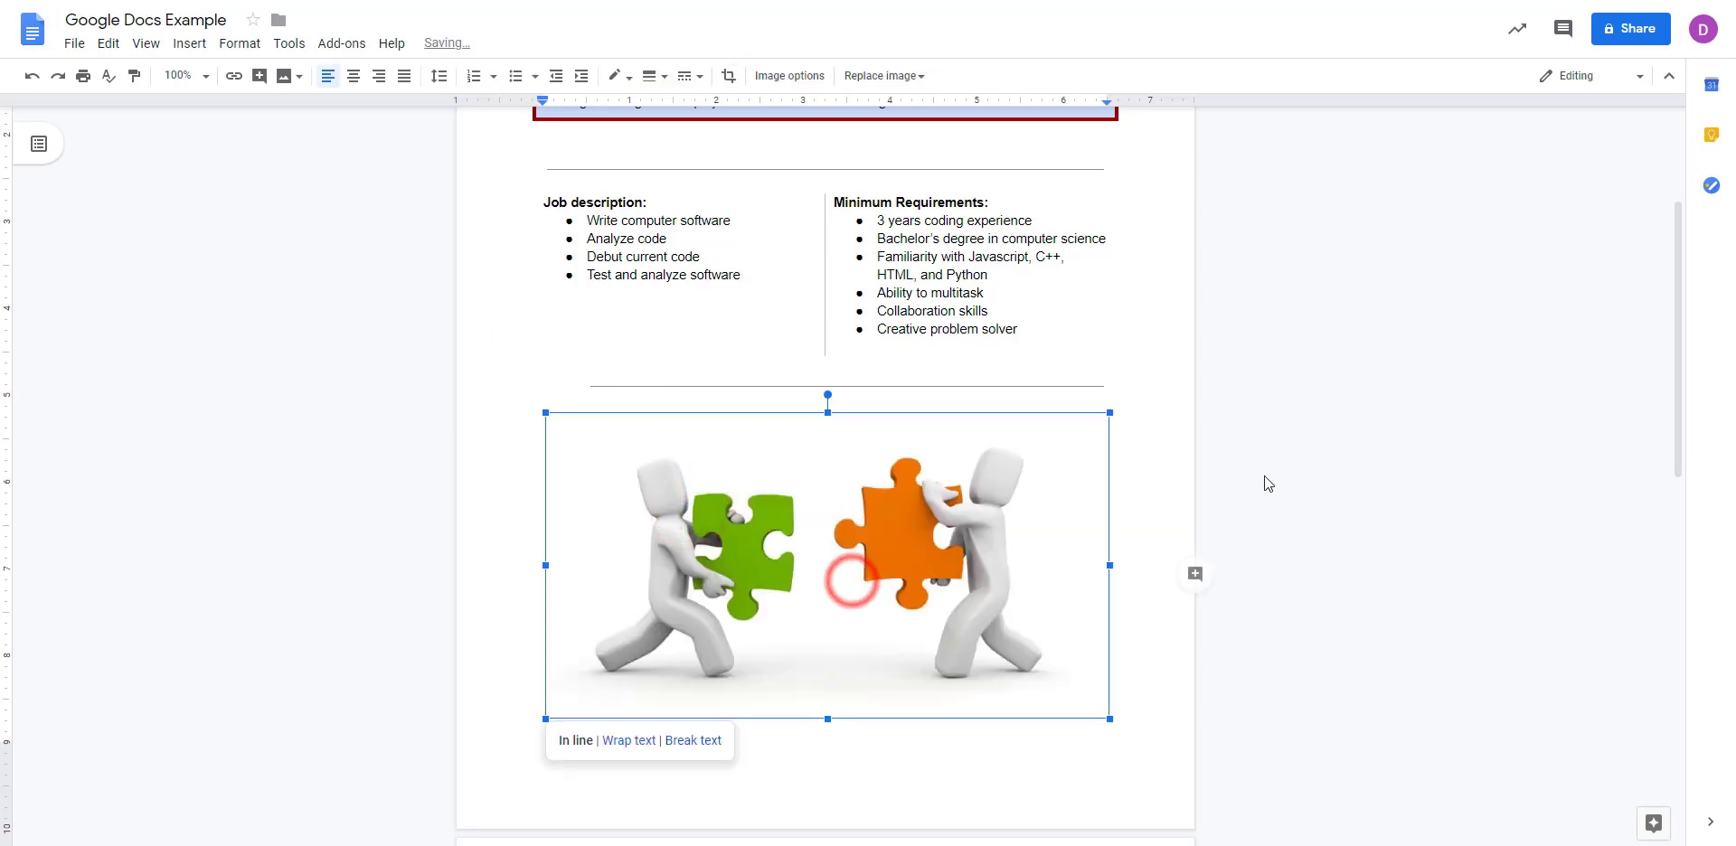
Shrink the puzzle-piece image proportionally to about three quarters of its pasted width.
scroll(895, 373, "up", 1)
scroll(892, 374, "down", 2)
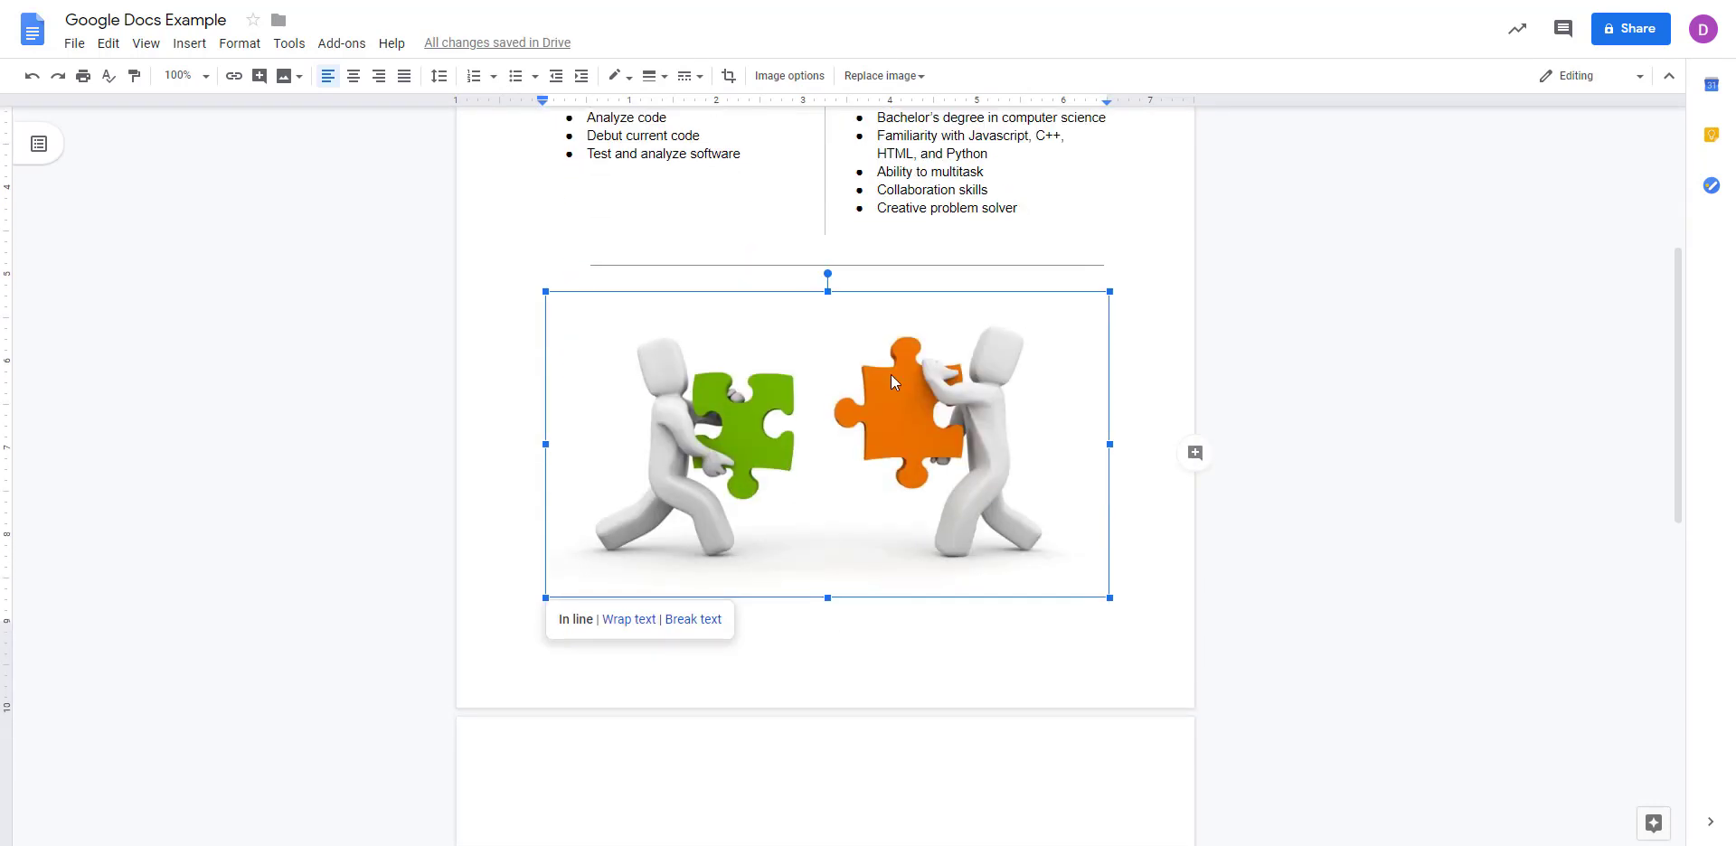
scroll(892, 374, "up", 2)
scroll(895, 380, "down", 2)
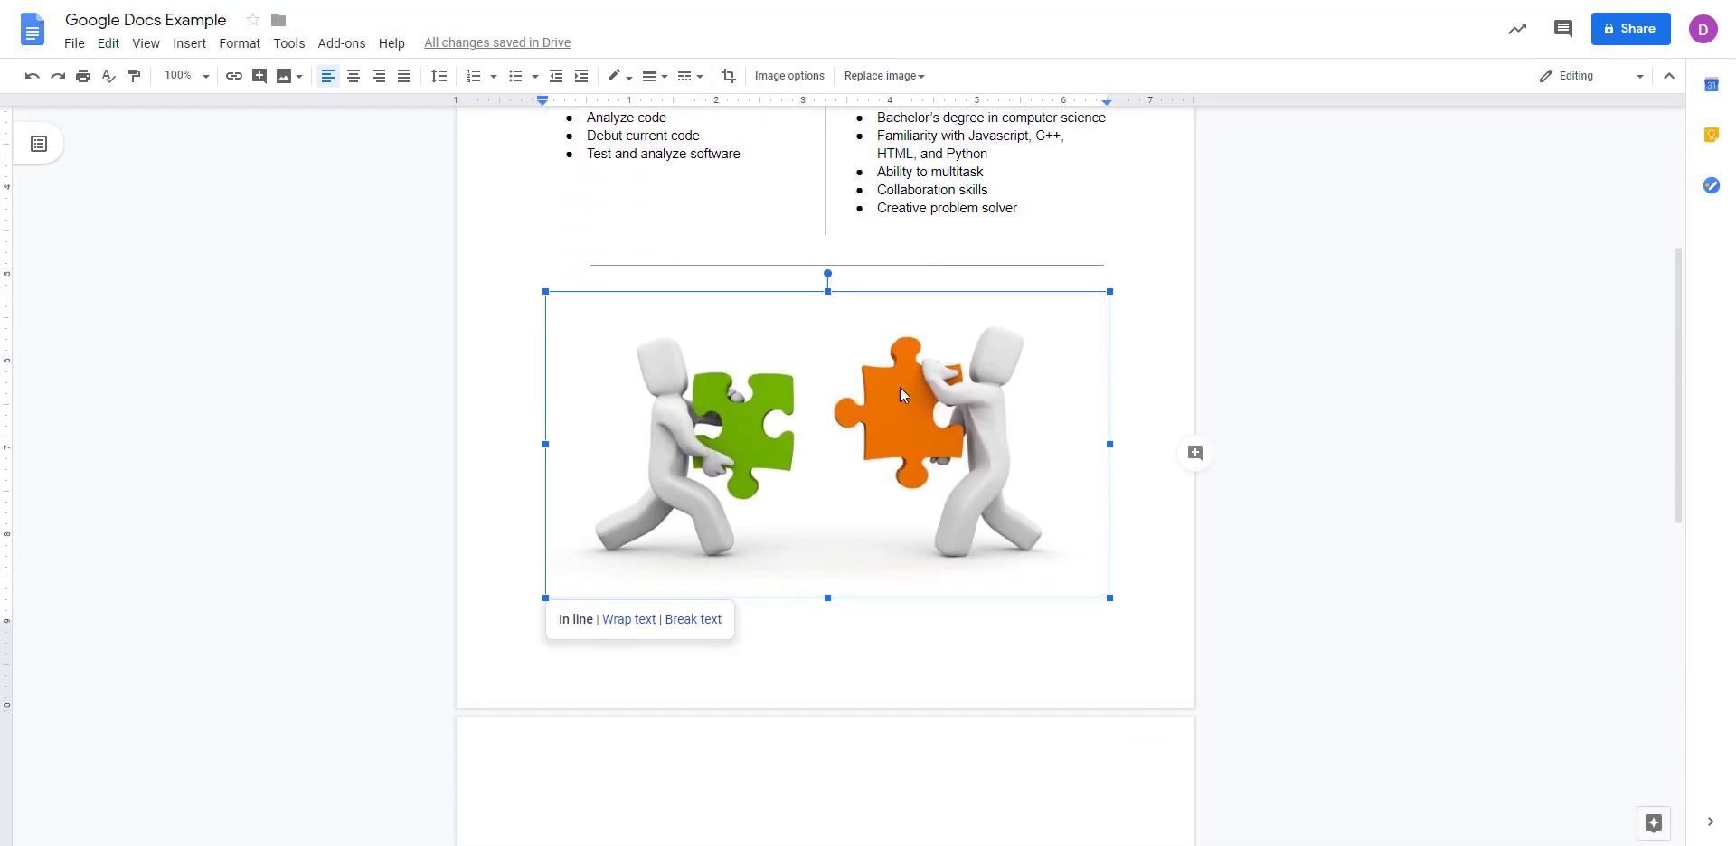
left_click(1132, 584)
left_click(864, 476)
scroll(807, 542, "up", 2)
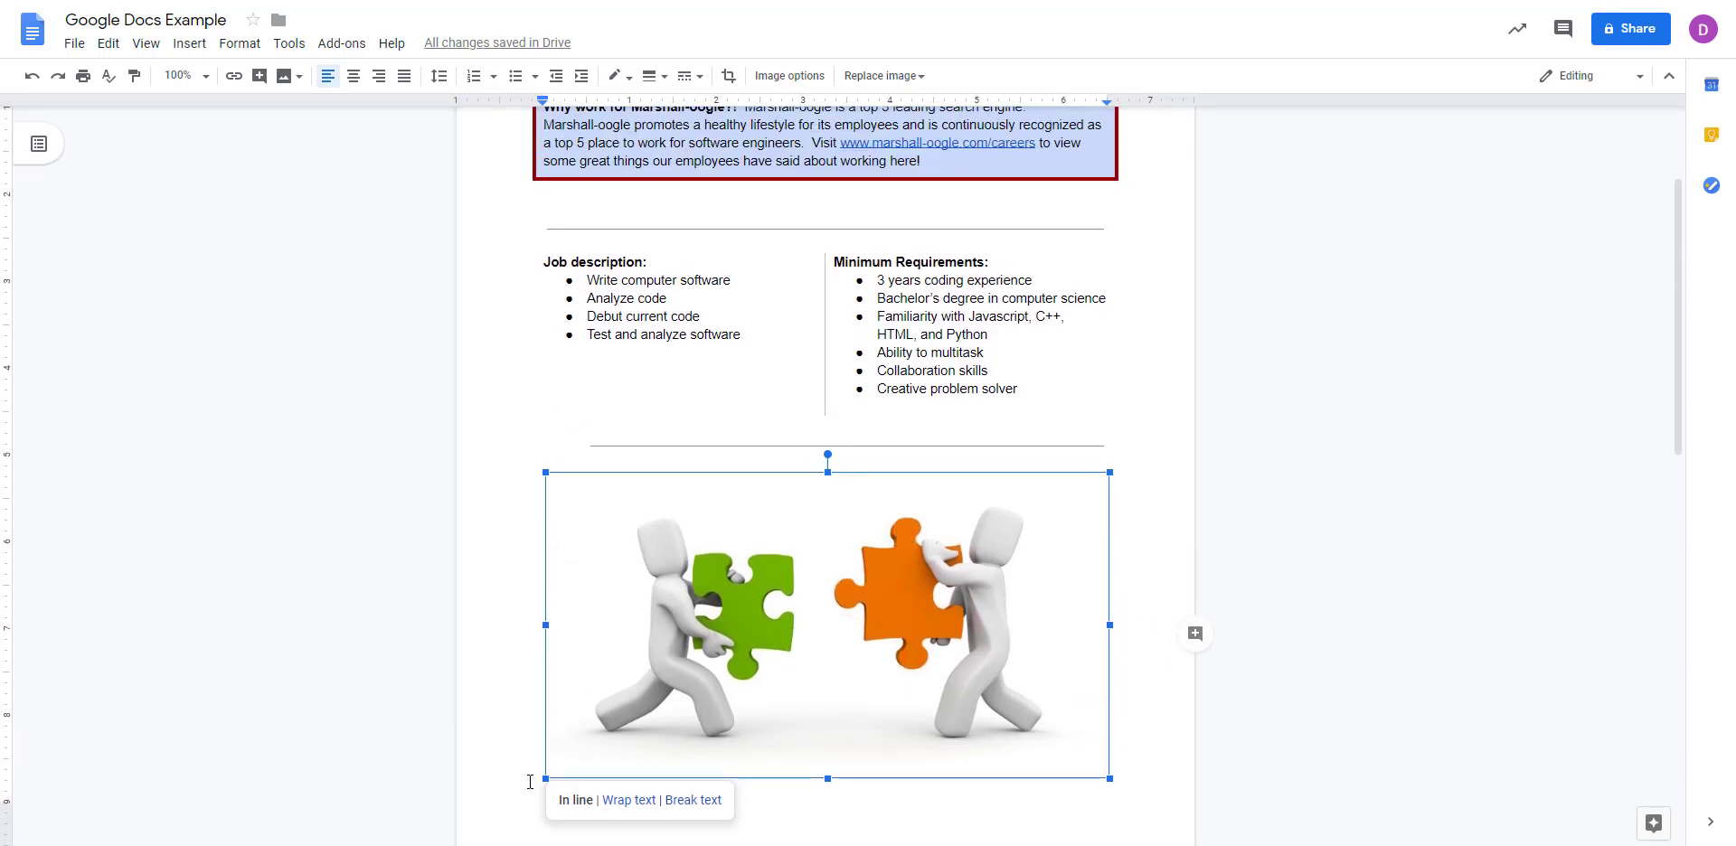
left_click_drag(543, 777, 627, 723)
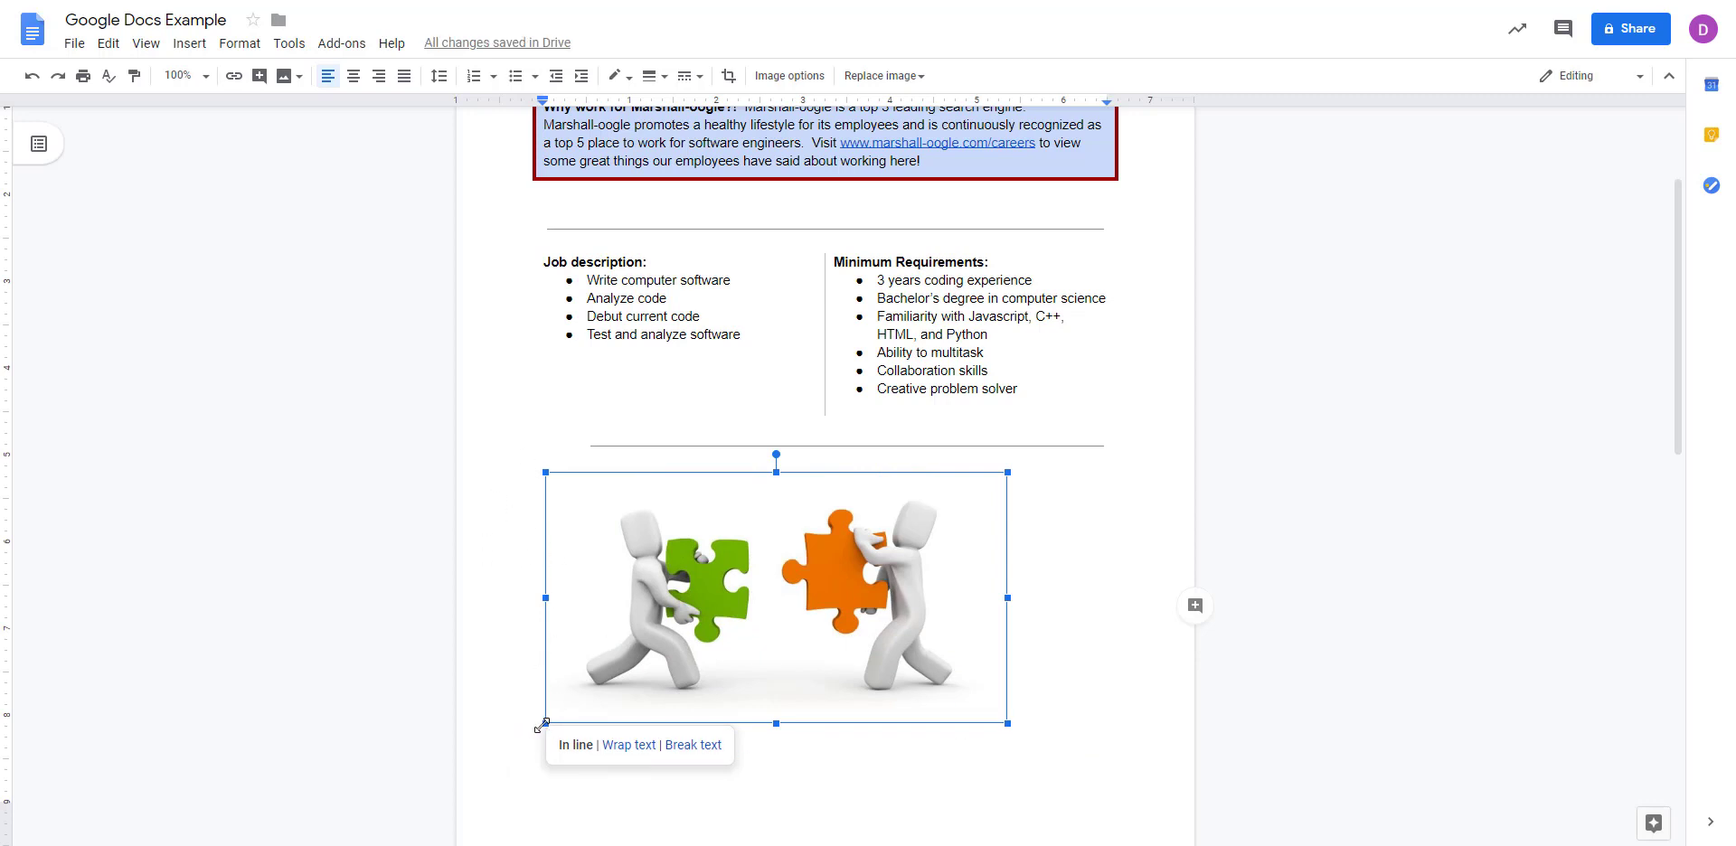
left_click_drag(543, 724, 581, 703)
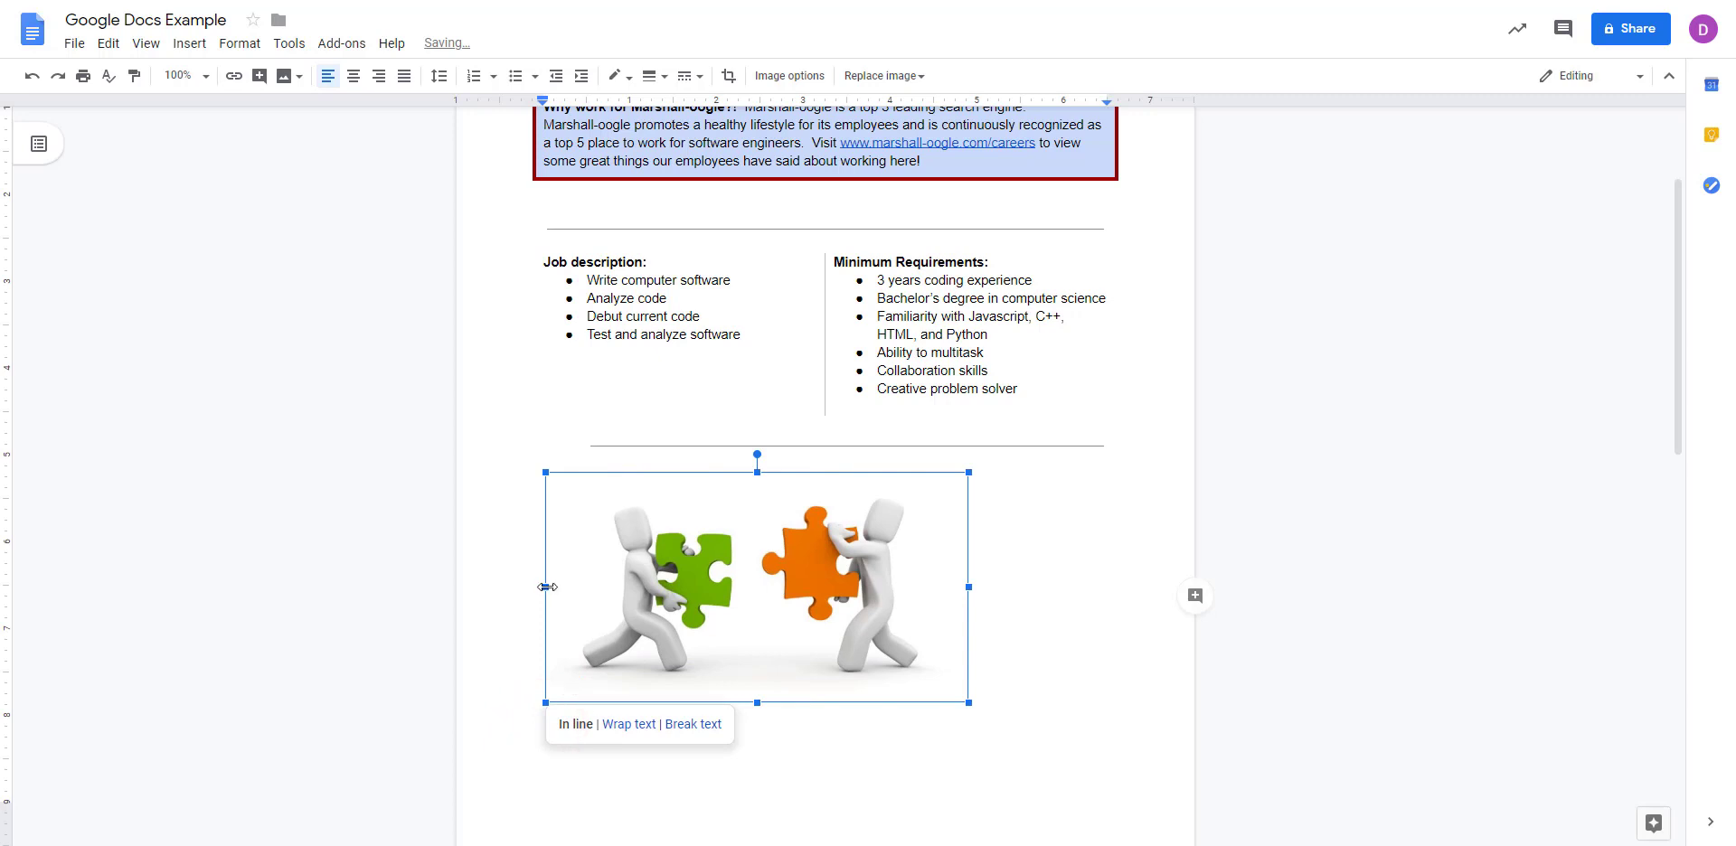
Squeeze the puzzle-piece image to about half its width and stretch it taller, distorting its proportions.
left_click_drag(545, 586, 740, 586)
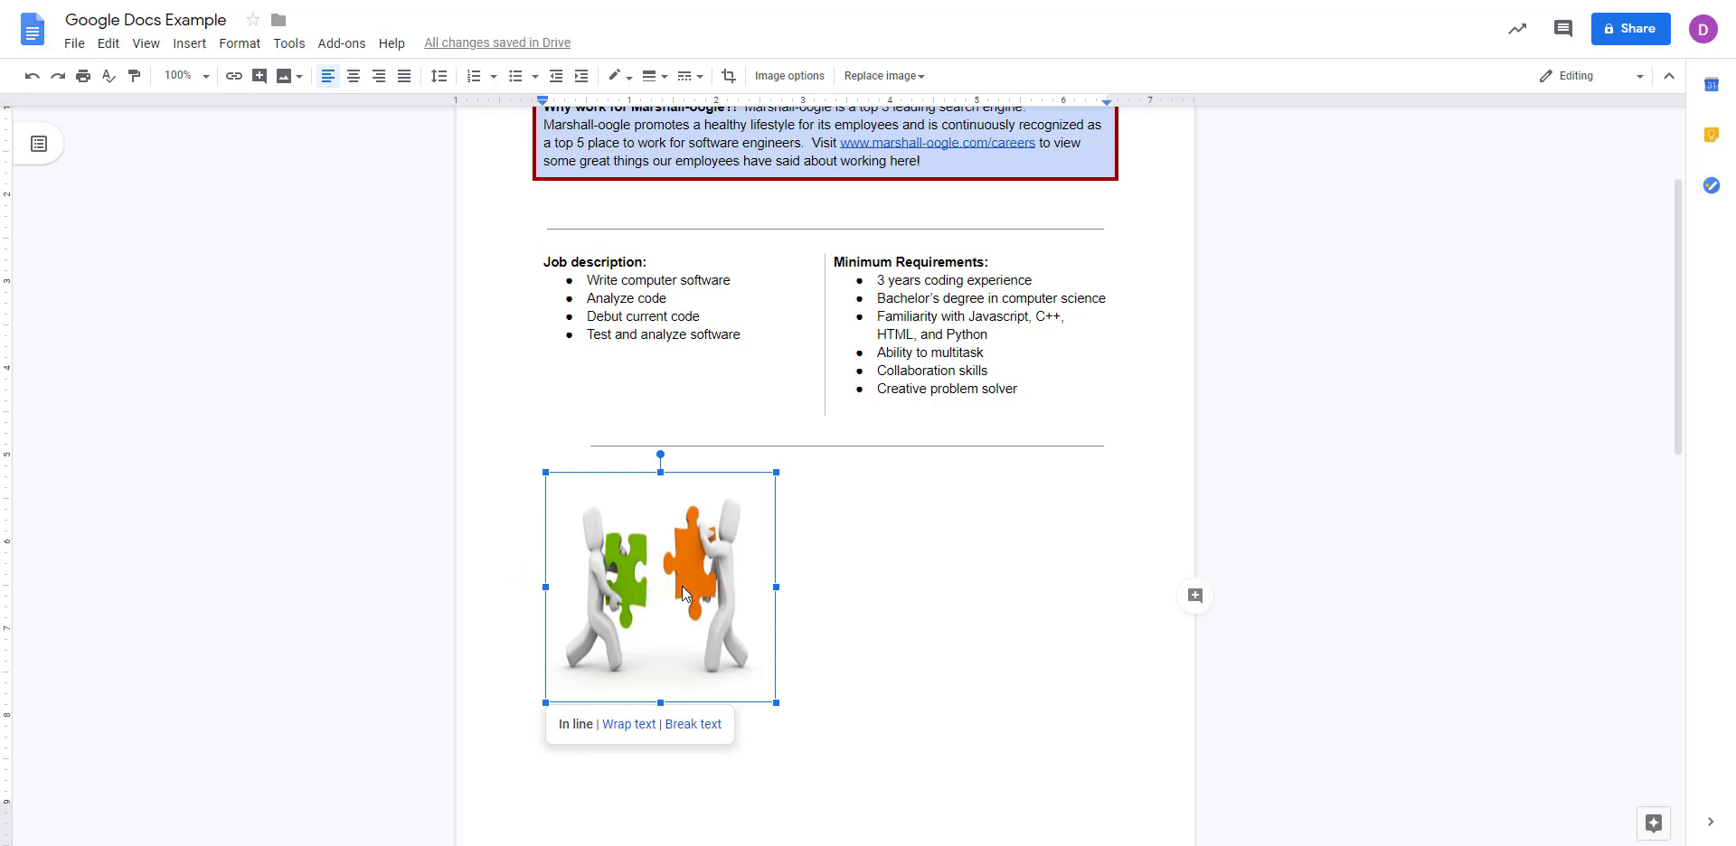
left_click_drag(661, 476, 658, 535)
left_click(660, 469)
key("Delete")
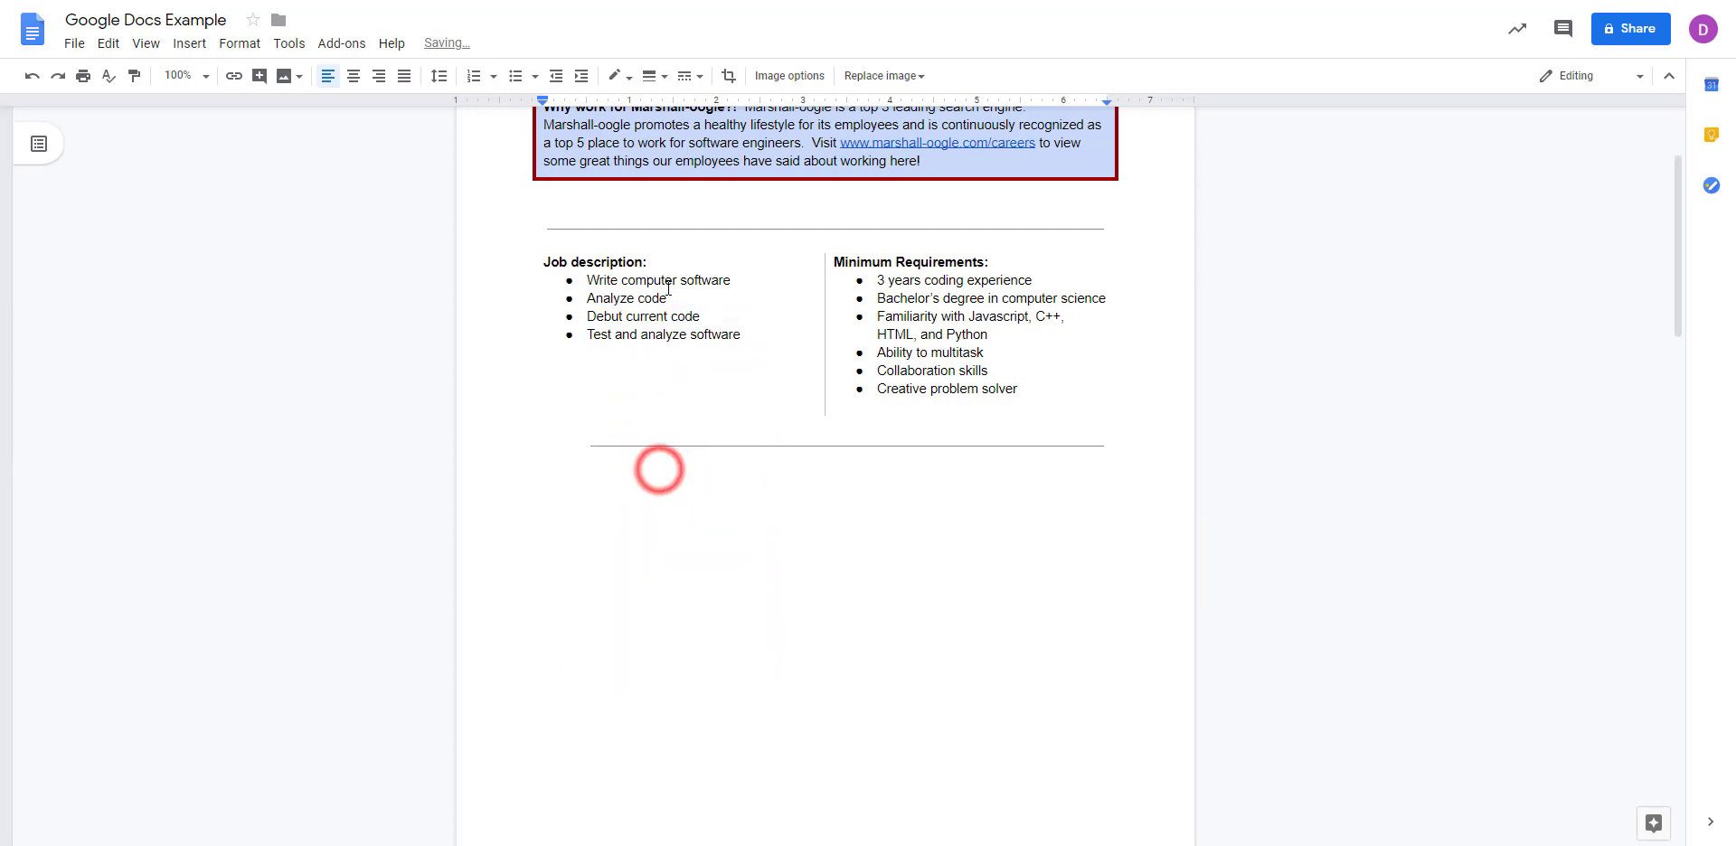
scroll(1017, 591, "down", 1)
Undo the resizing and distortion of the puzzle-piece image, restoring it at its full pasted size.
key("ctrl+z")
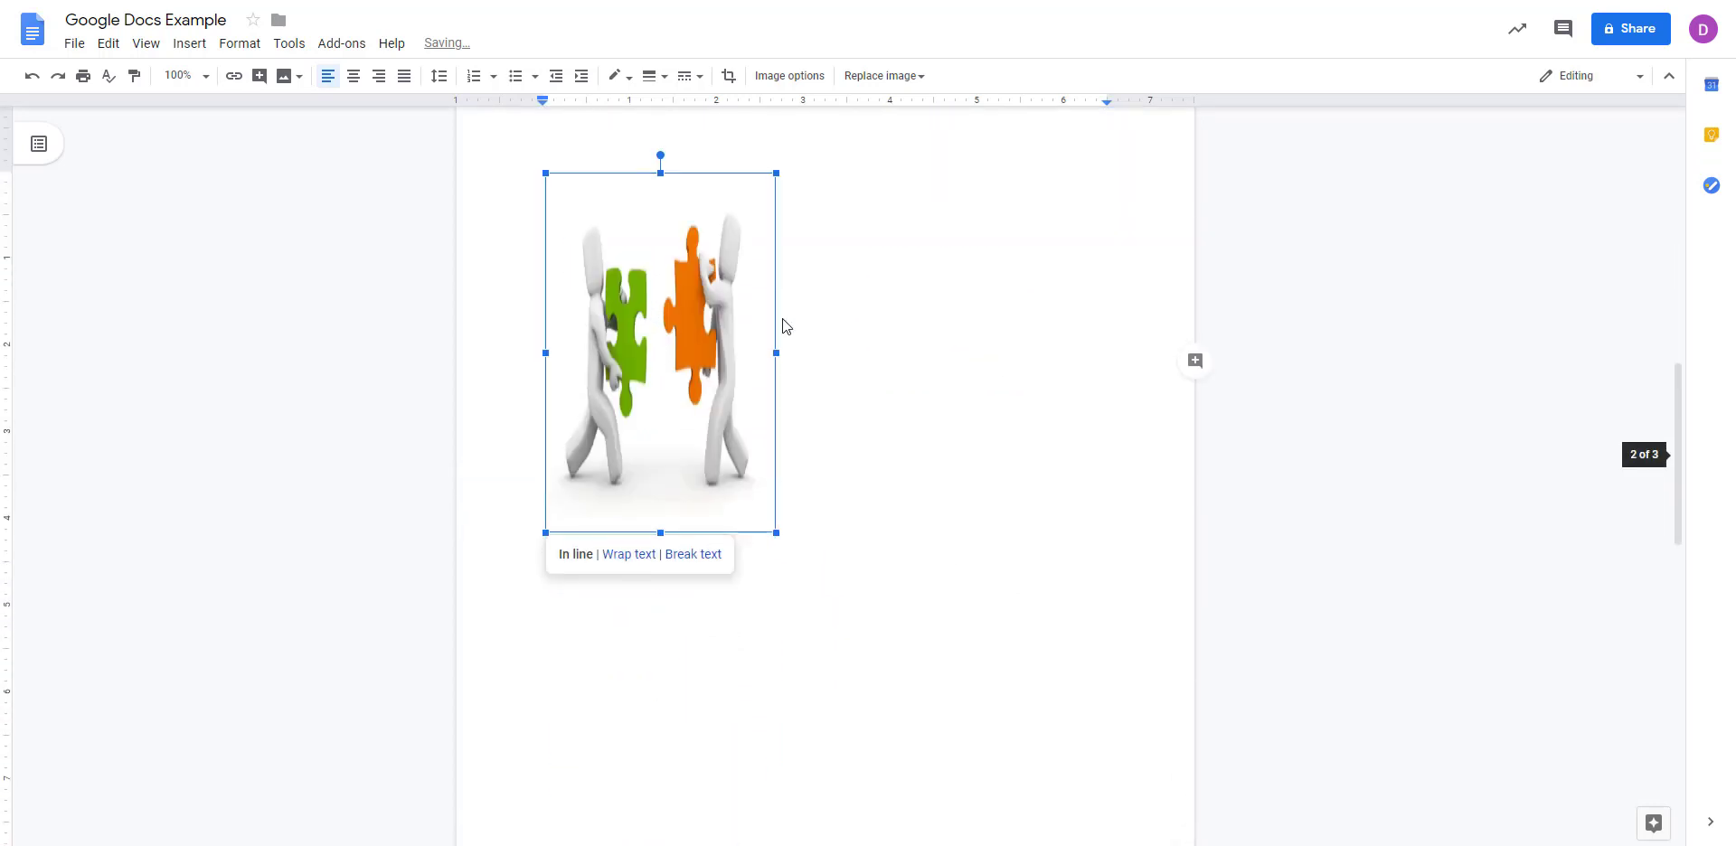
key("ctrl+z")
key("ctrl+z")
key("ctrl+z")
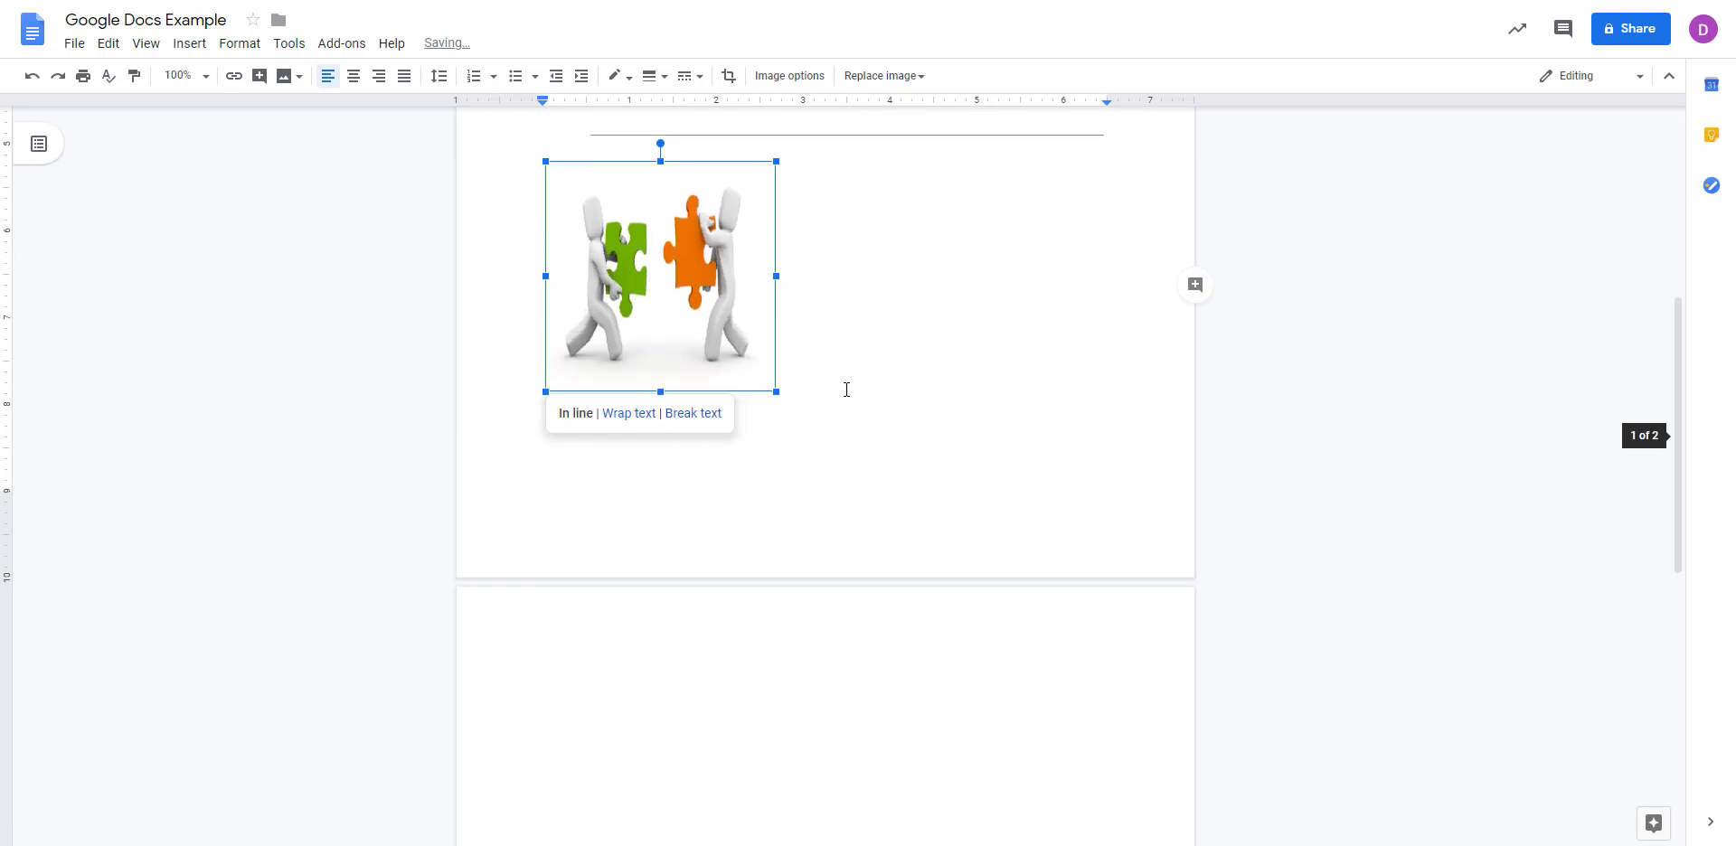
key("ctrl+z")
key("ctrl+z")
key("ctrl+z")
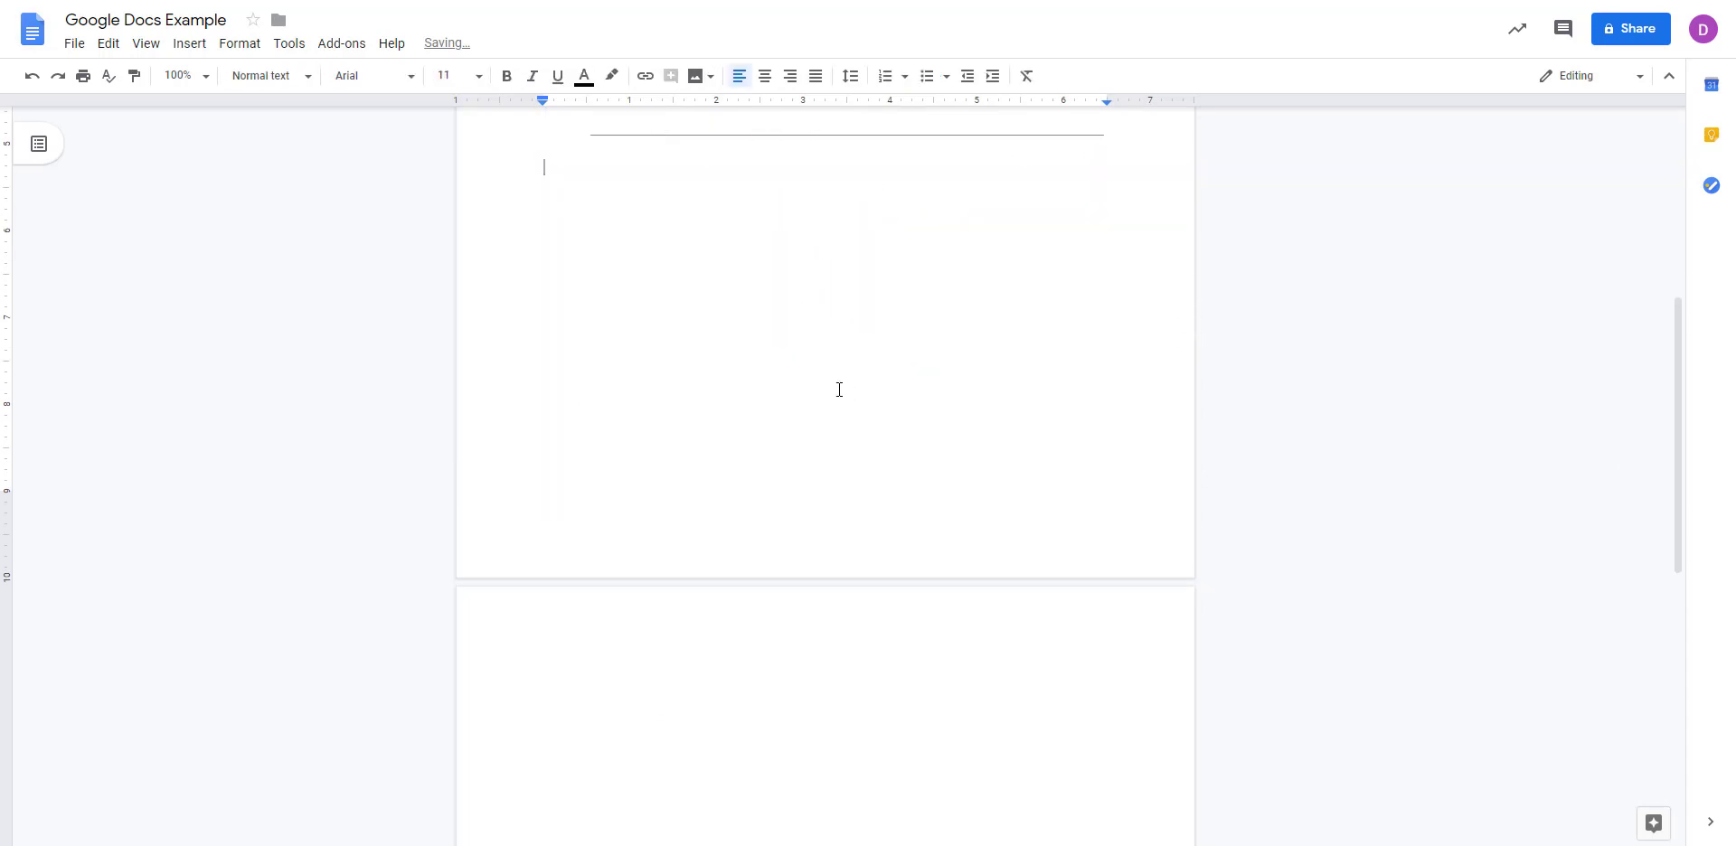
key("ctrl+z")
key("ctrl+z")
key("ctrl+z")
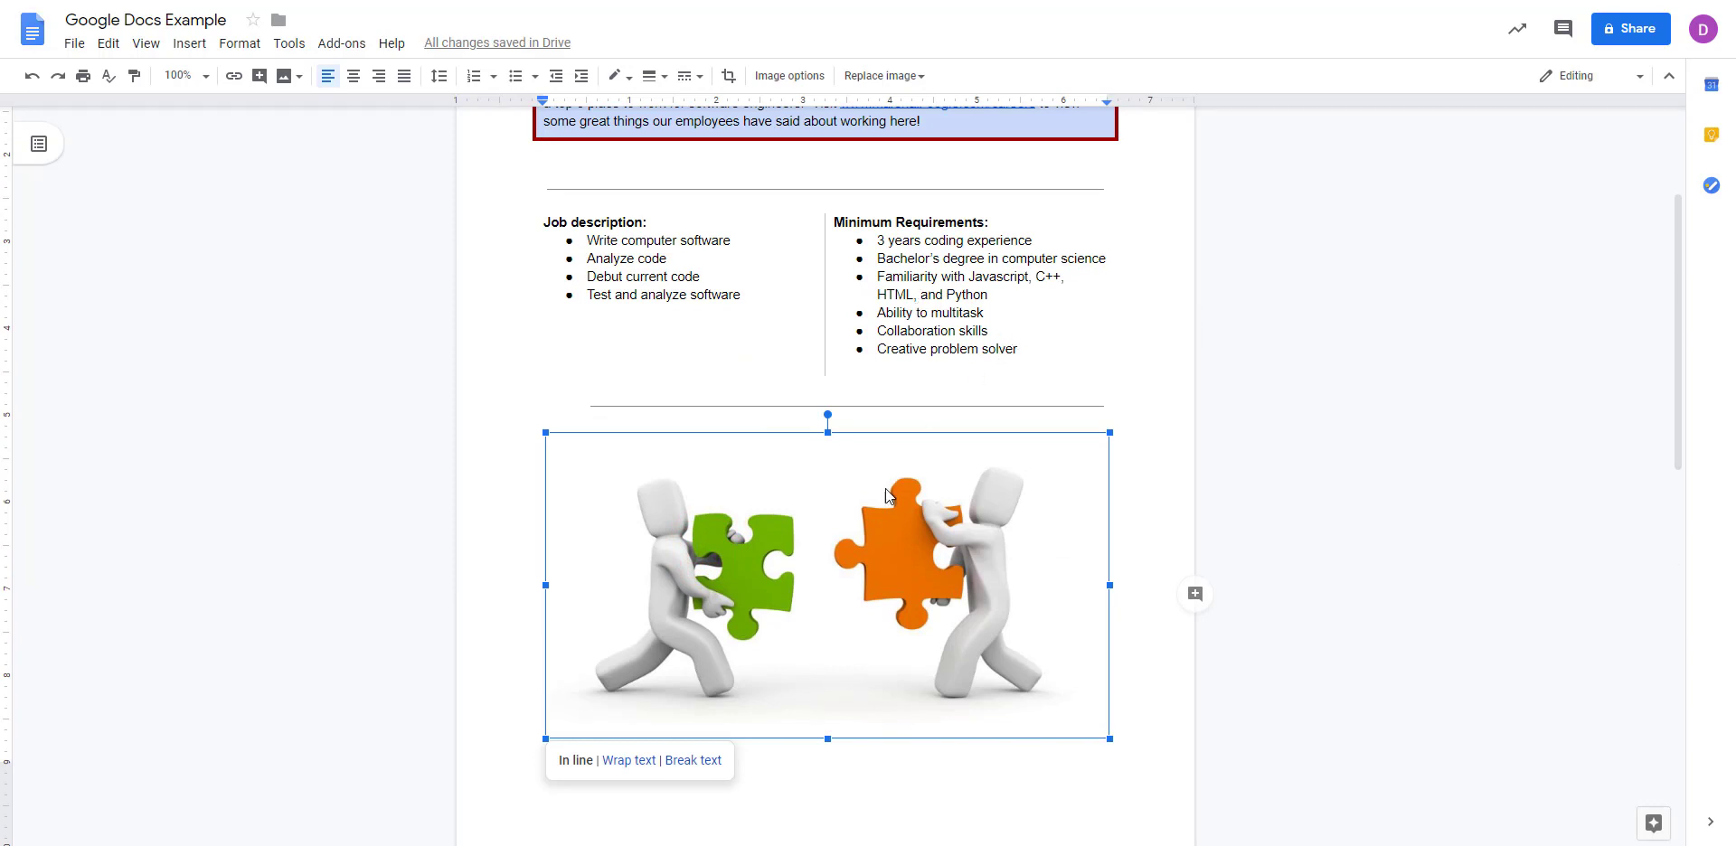
Format the section containing the job description and minimum requirements lists into three columns.
scroll(979, 509, "up", 1)
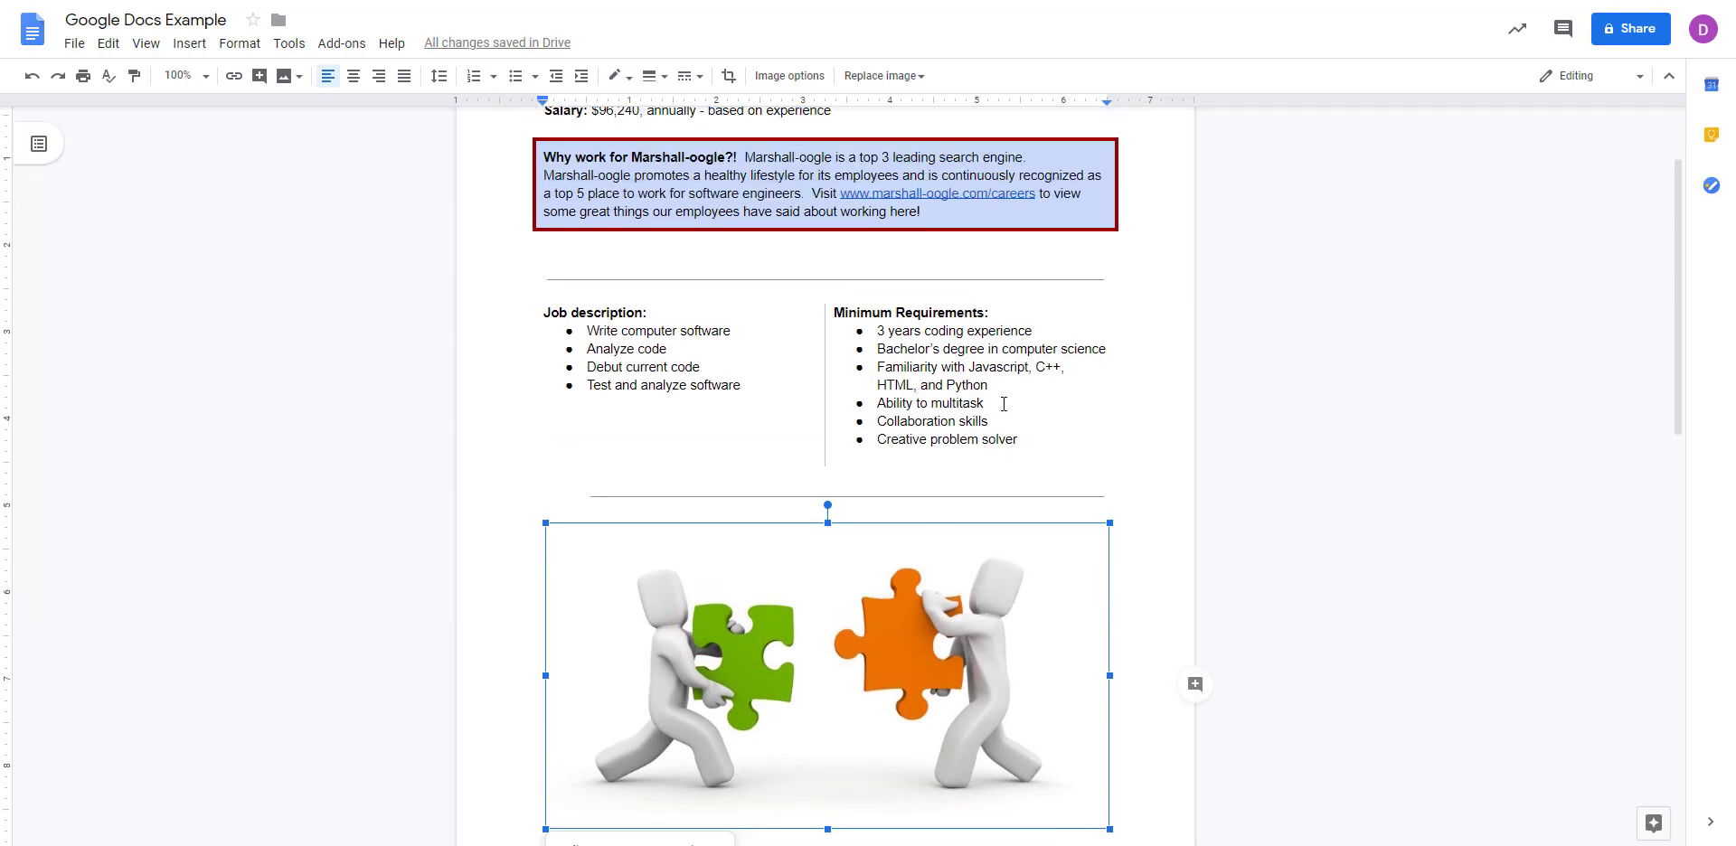
left_click(1031, 440)
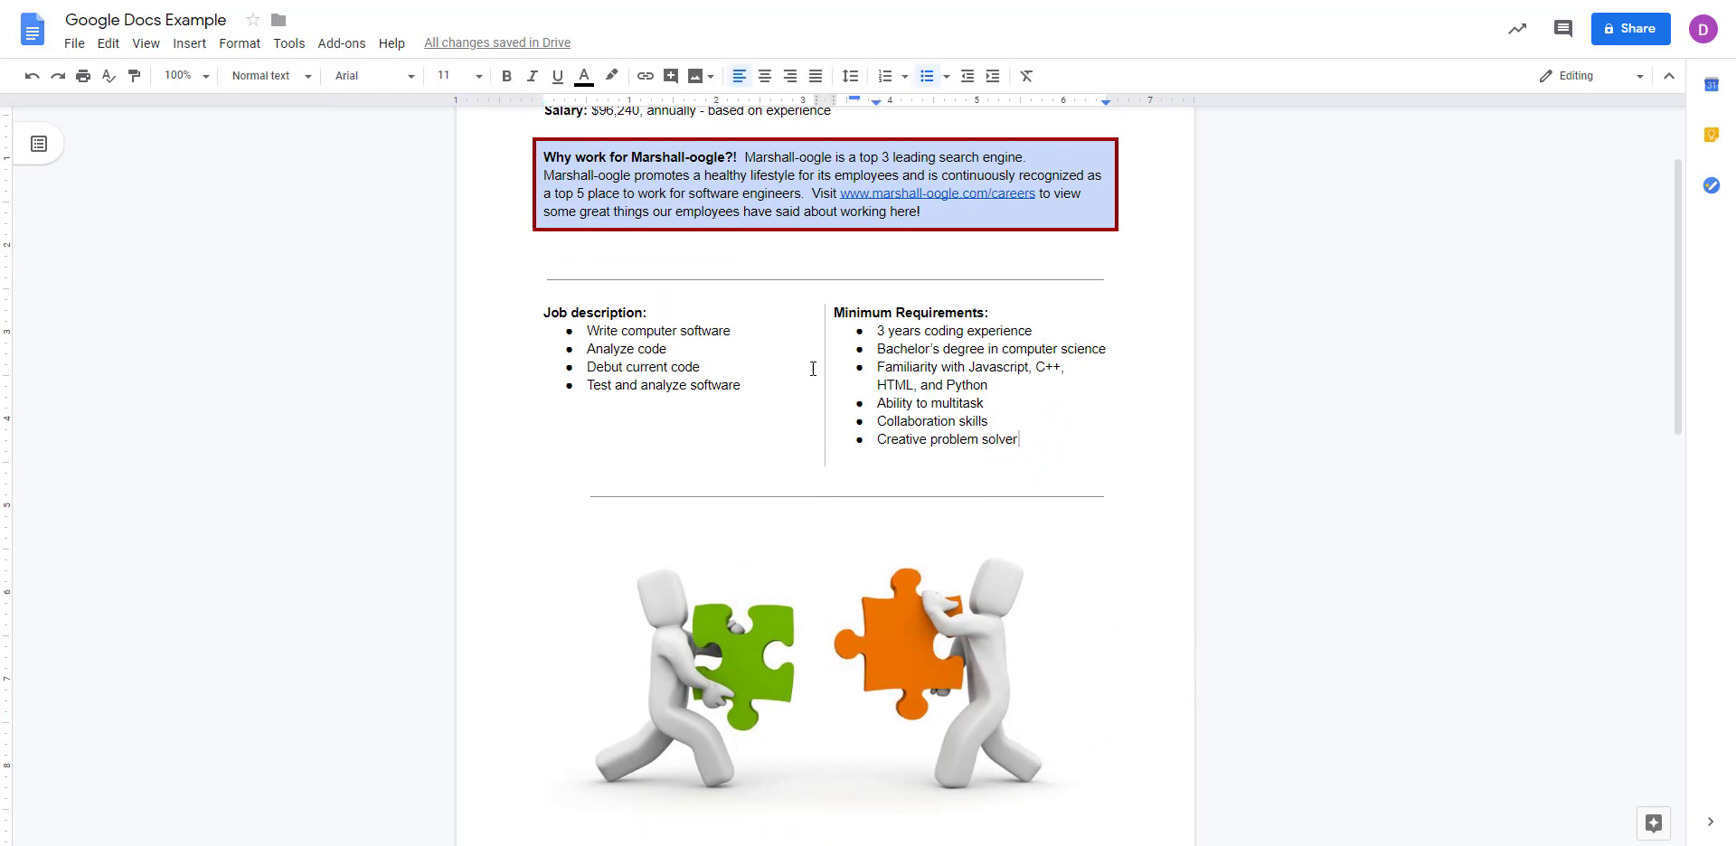
left_click(926, 630)
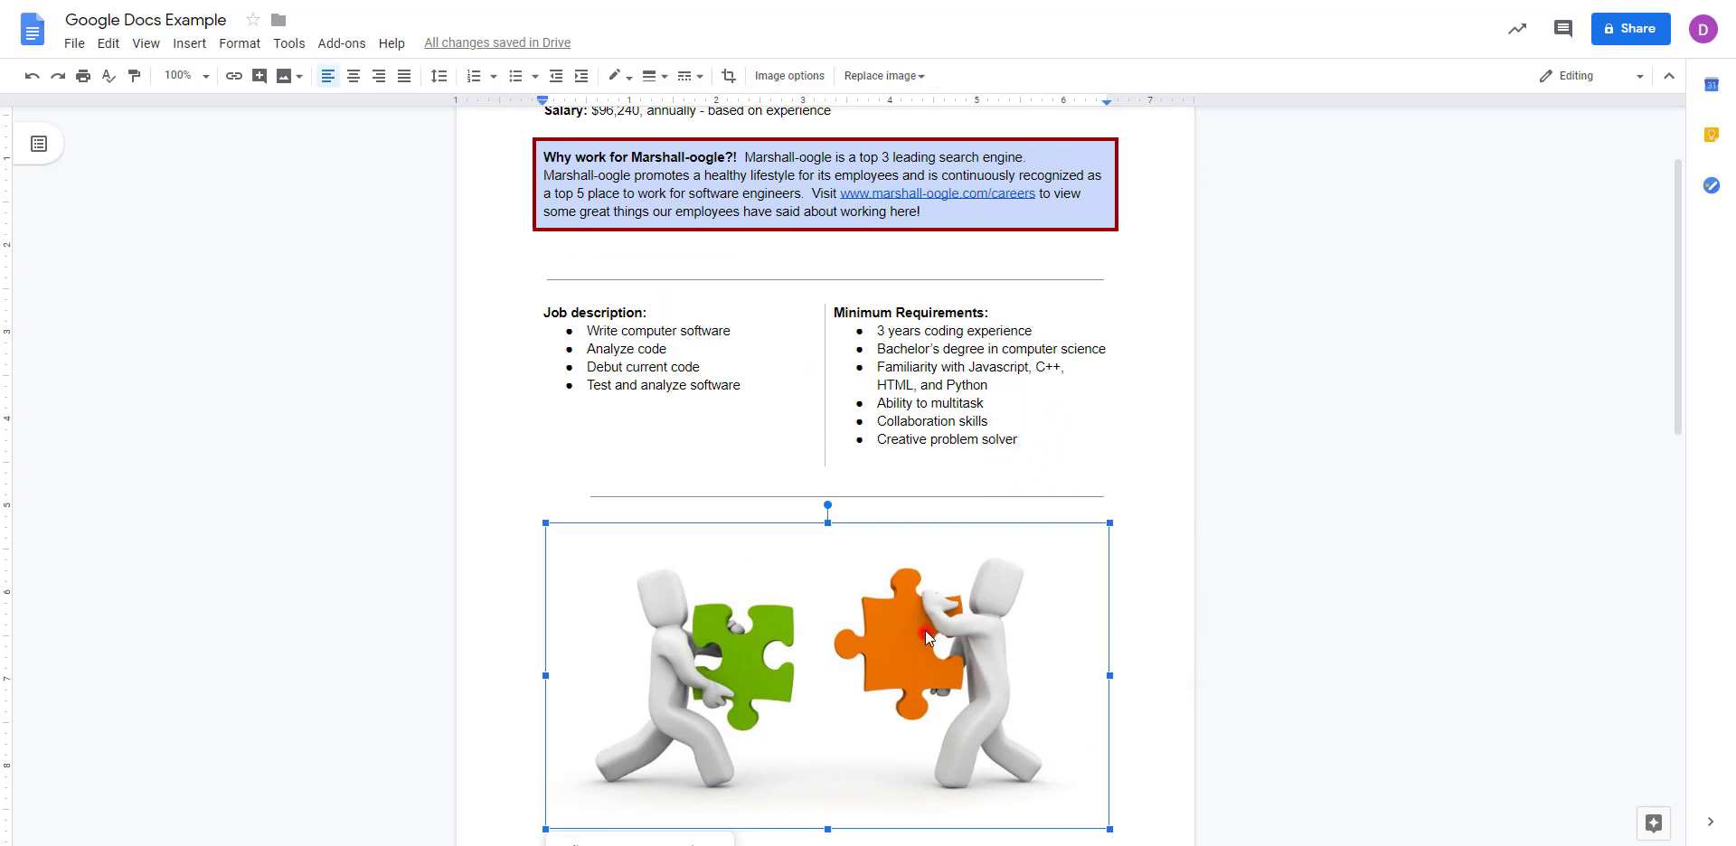
left_click(1020, 439)
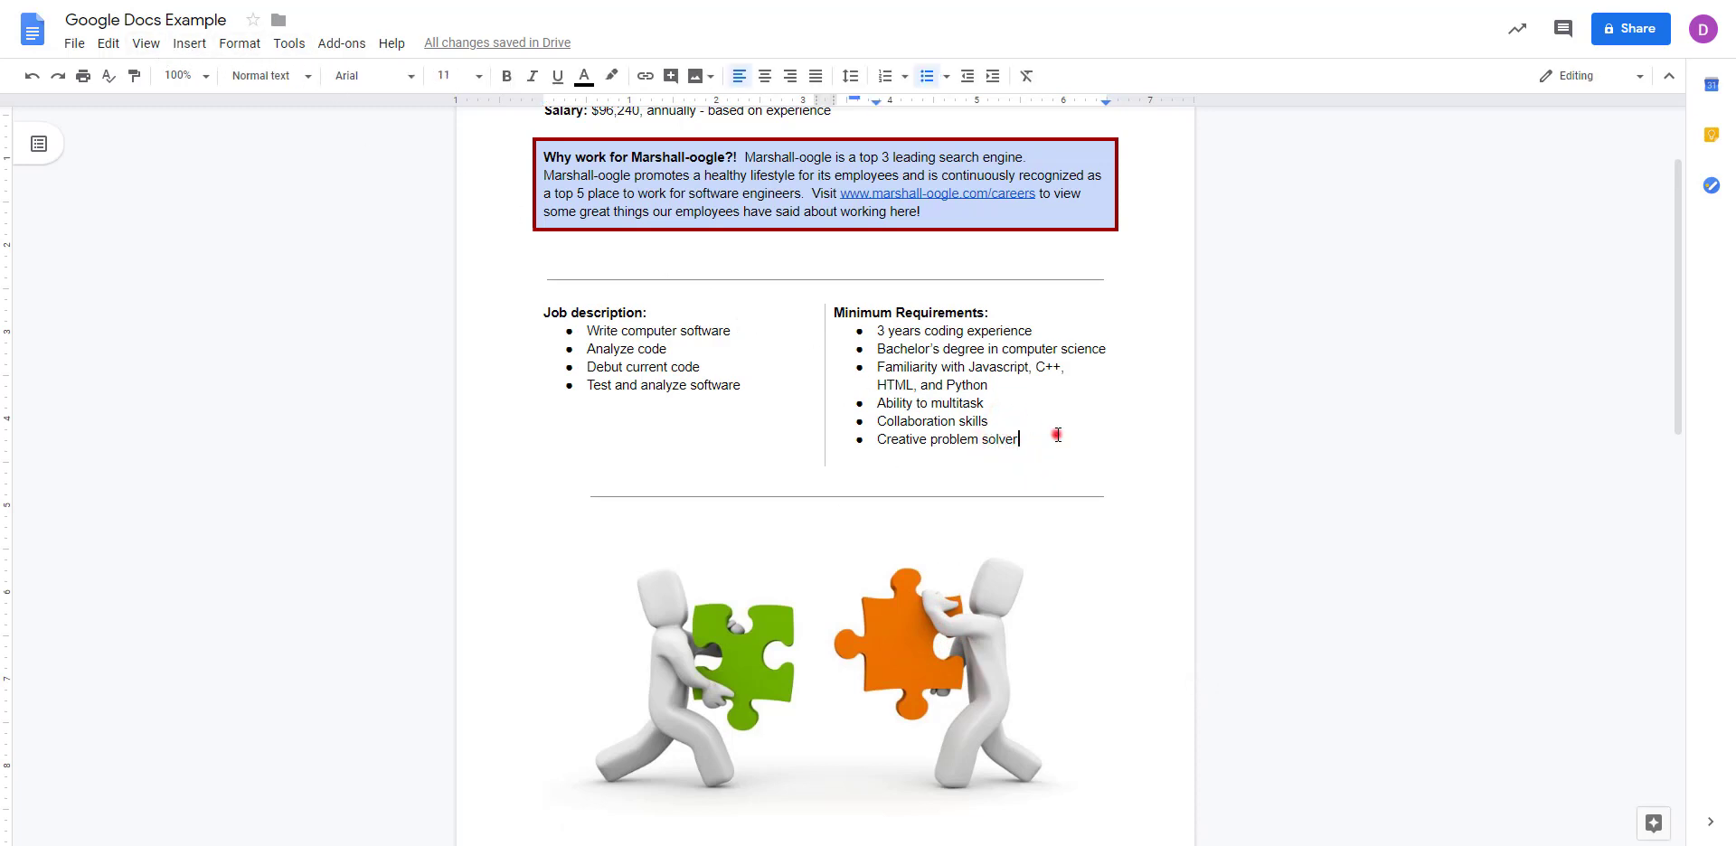
left_click(1057, 435)
left_click(1024, 439)
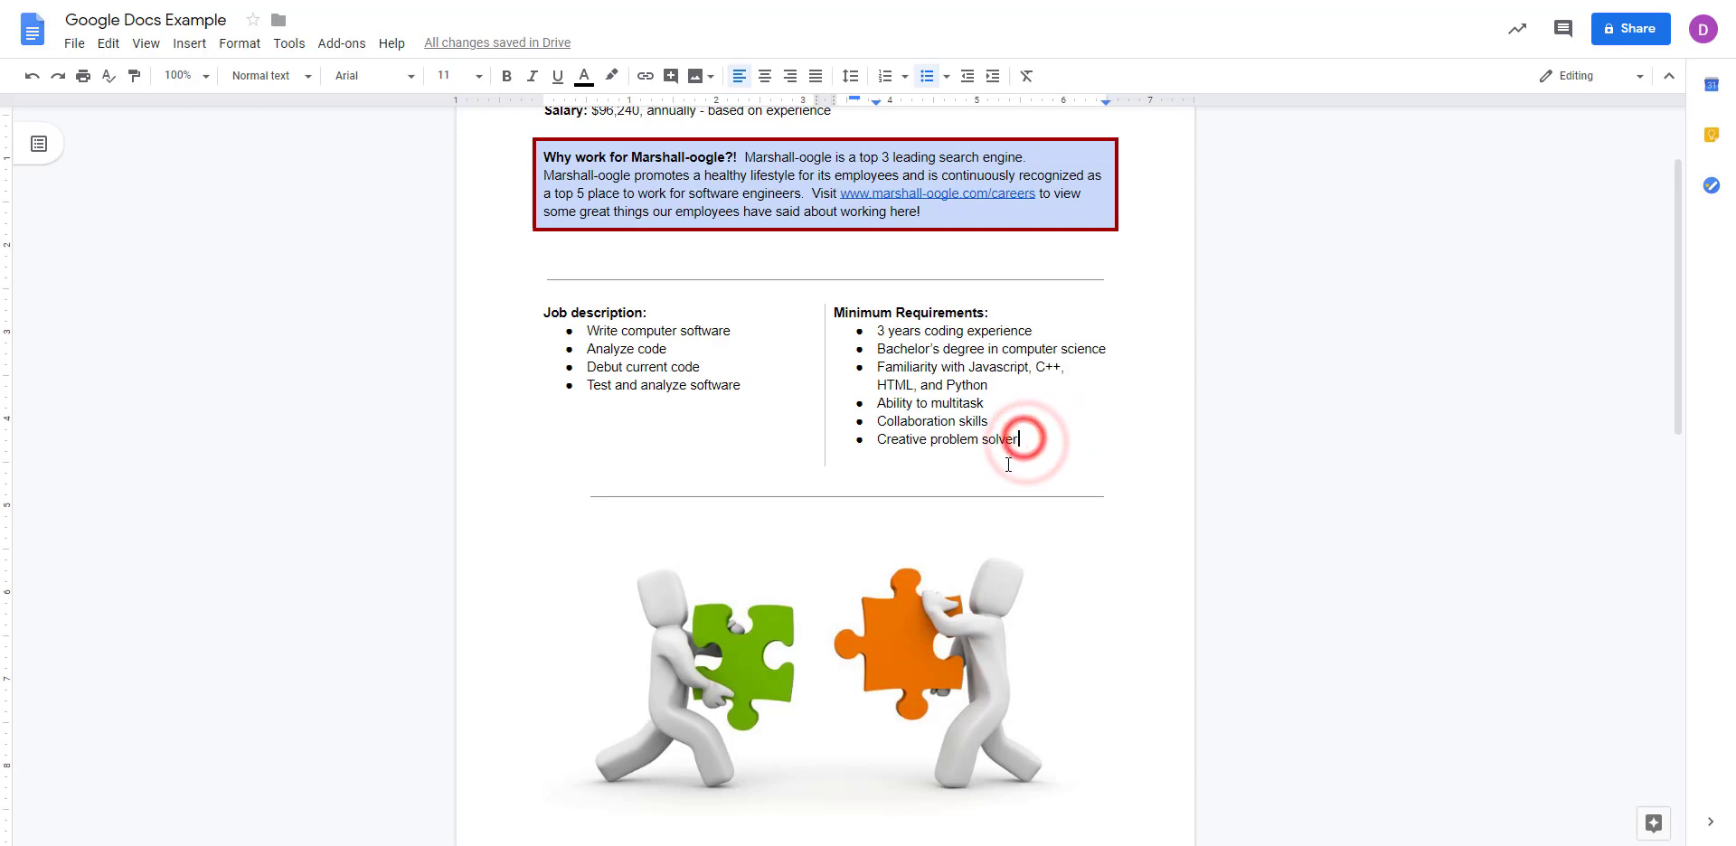
left_click(244, 42)
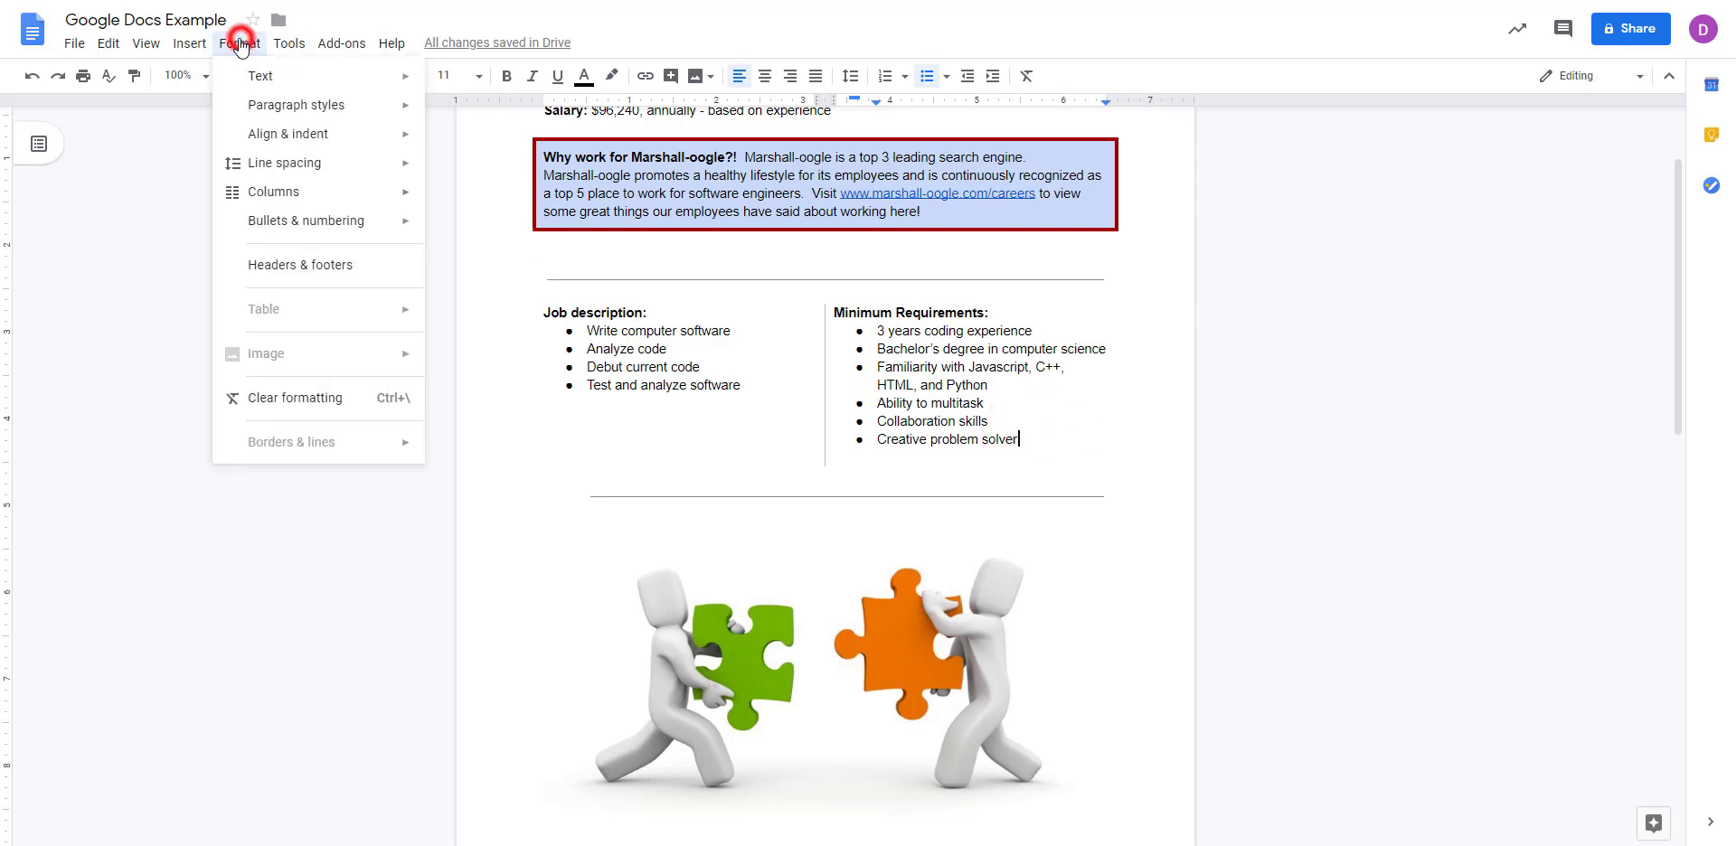
left_click(313, 194)
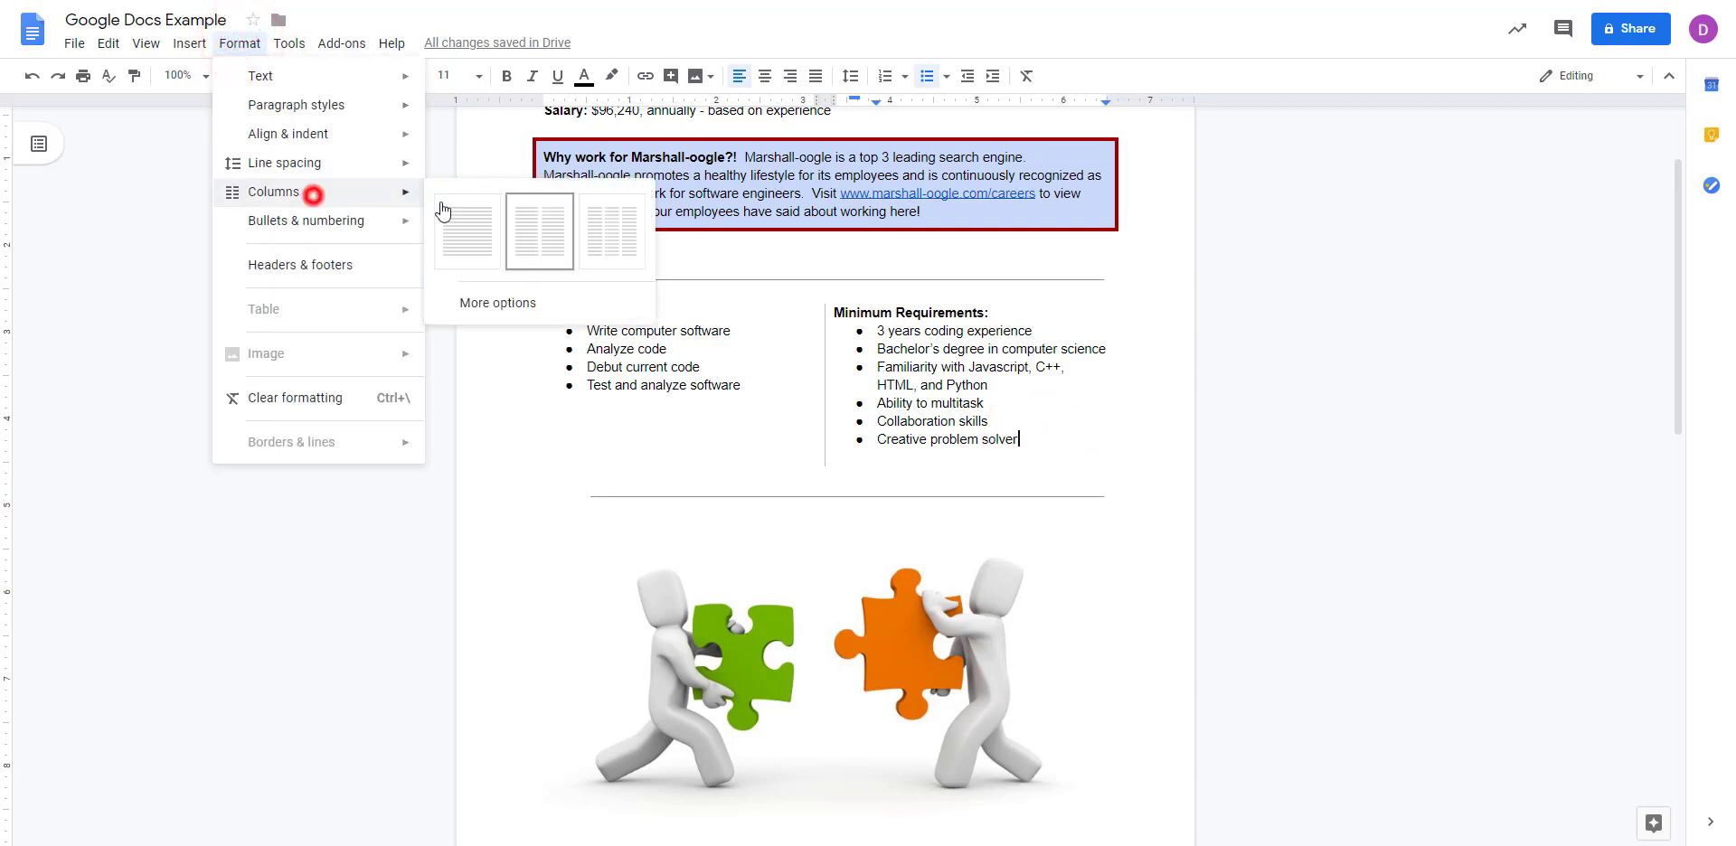
left_click(600, 239)
left_click(936, 417)
Shrink the puzzle-piece image below the lower horizontal line proportionally to about 2.6 inches wide.
scroll(957, 543, "down", 8)
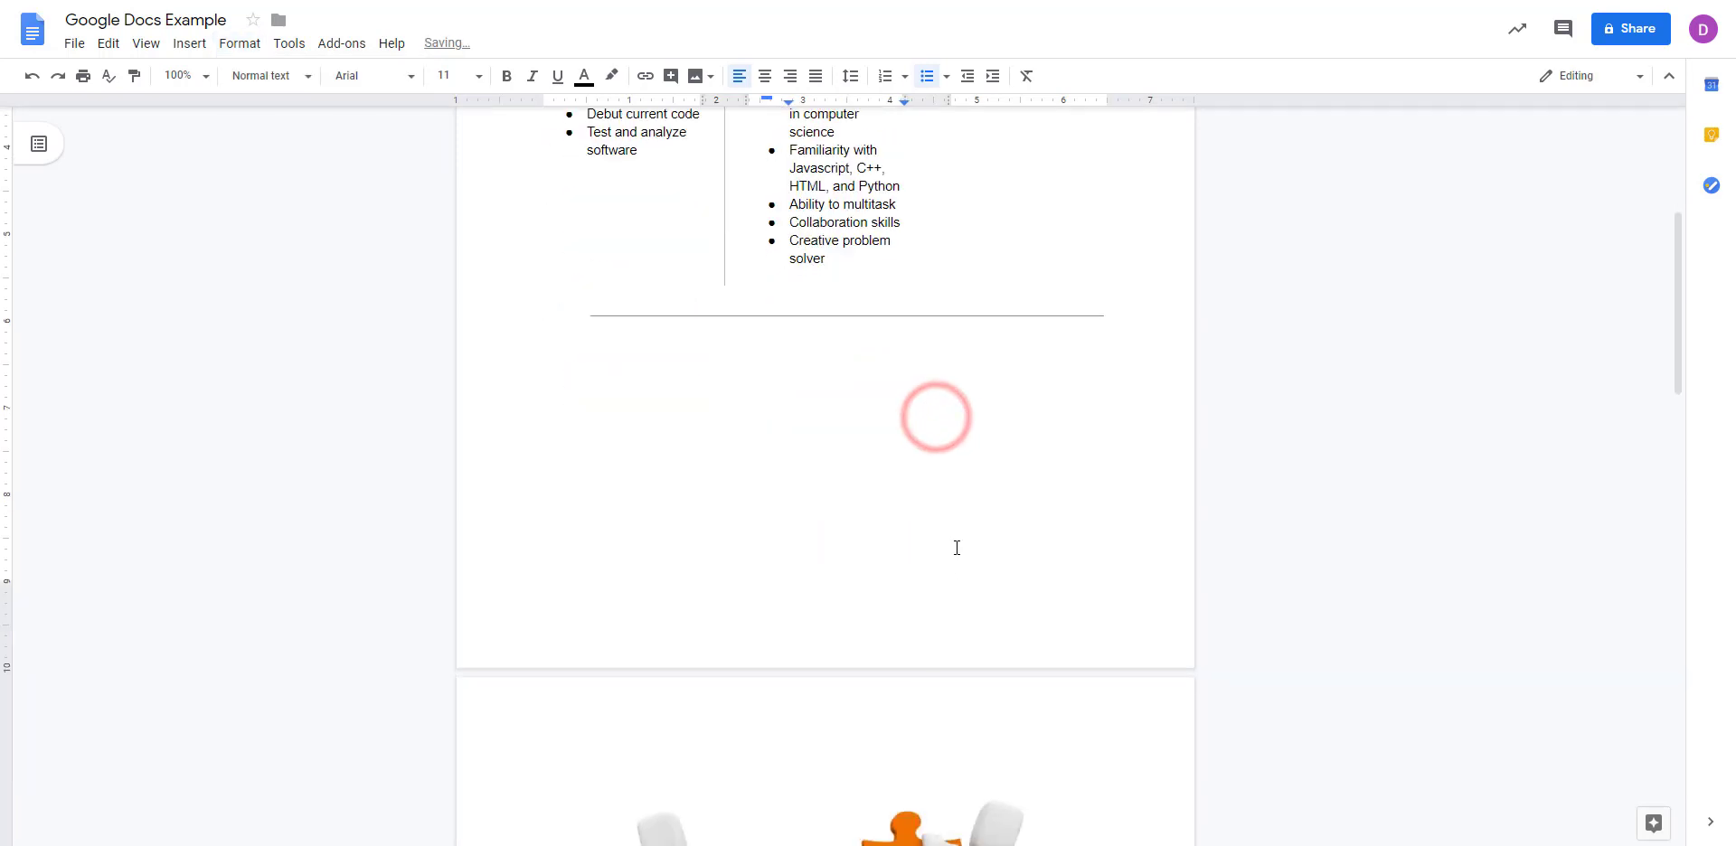
left_click(794, 461)
left_click_drag(545, 622, 891, 436)
scroll(1080, 393, "up", 2)
left_click(952, 552)
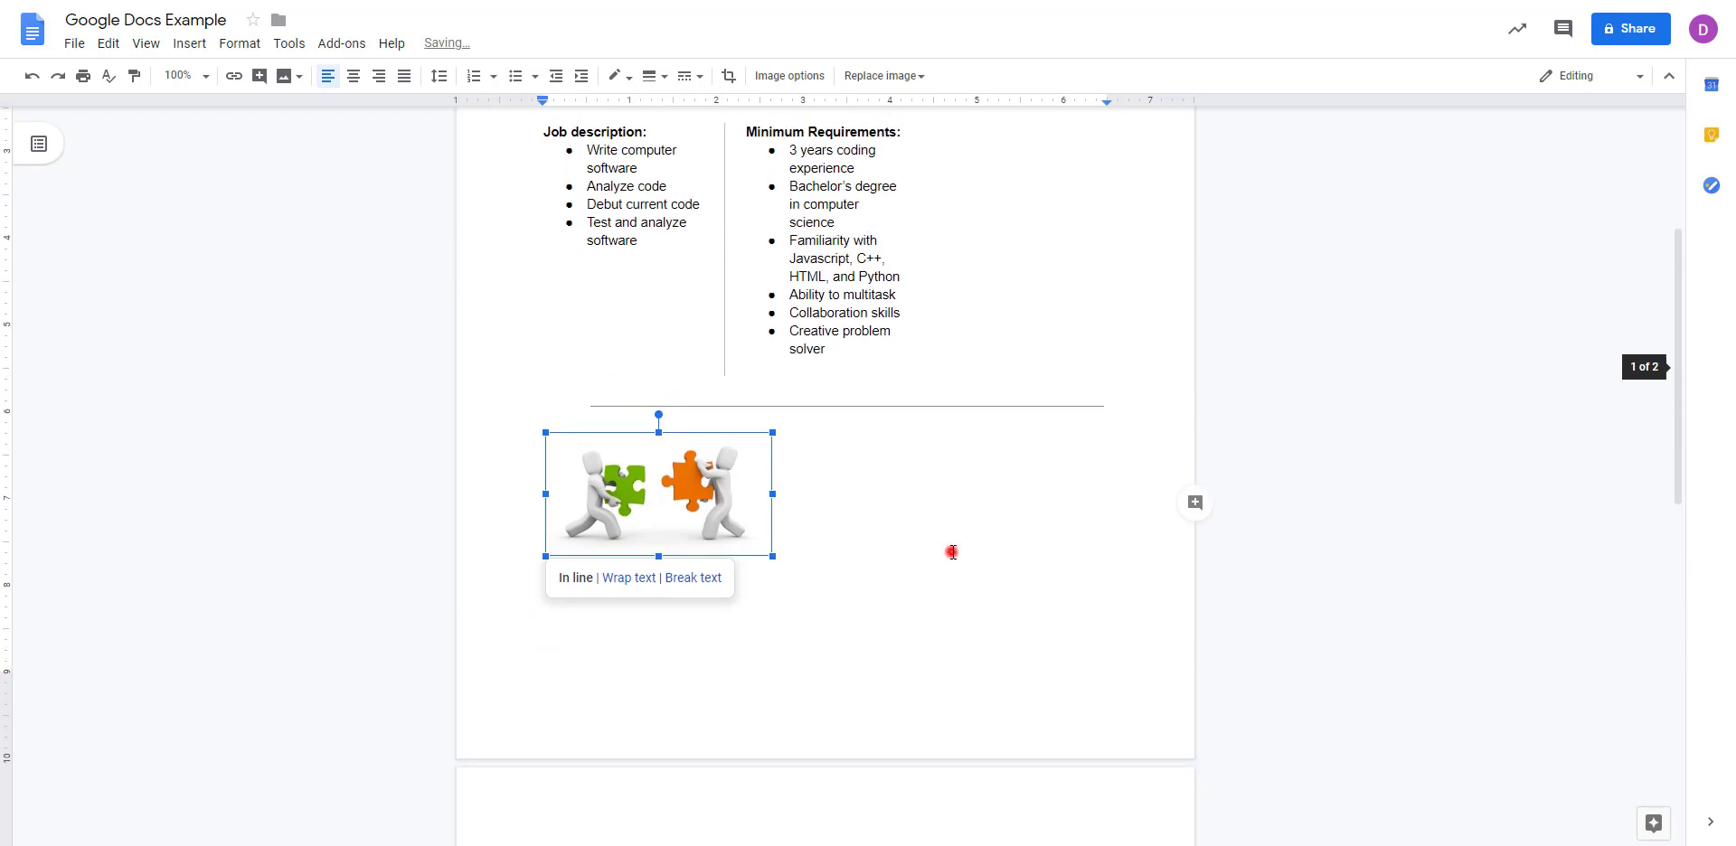
scroll(952, 551, "up", 2)
left_click(658, 739)
Check the column options of the three-column section, including column count, spacing and dividing line.
left_click(965, 393)
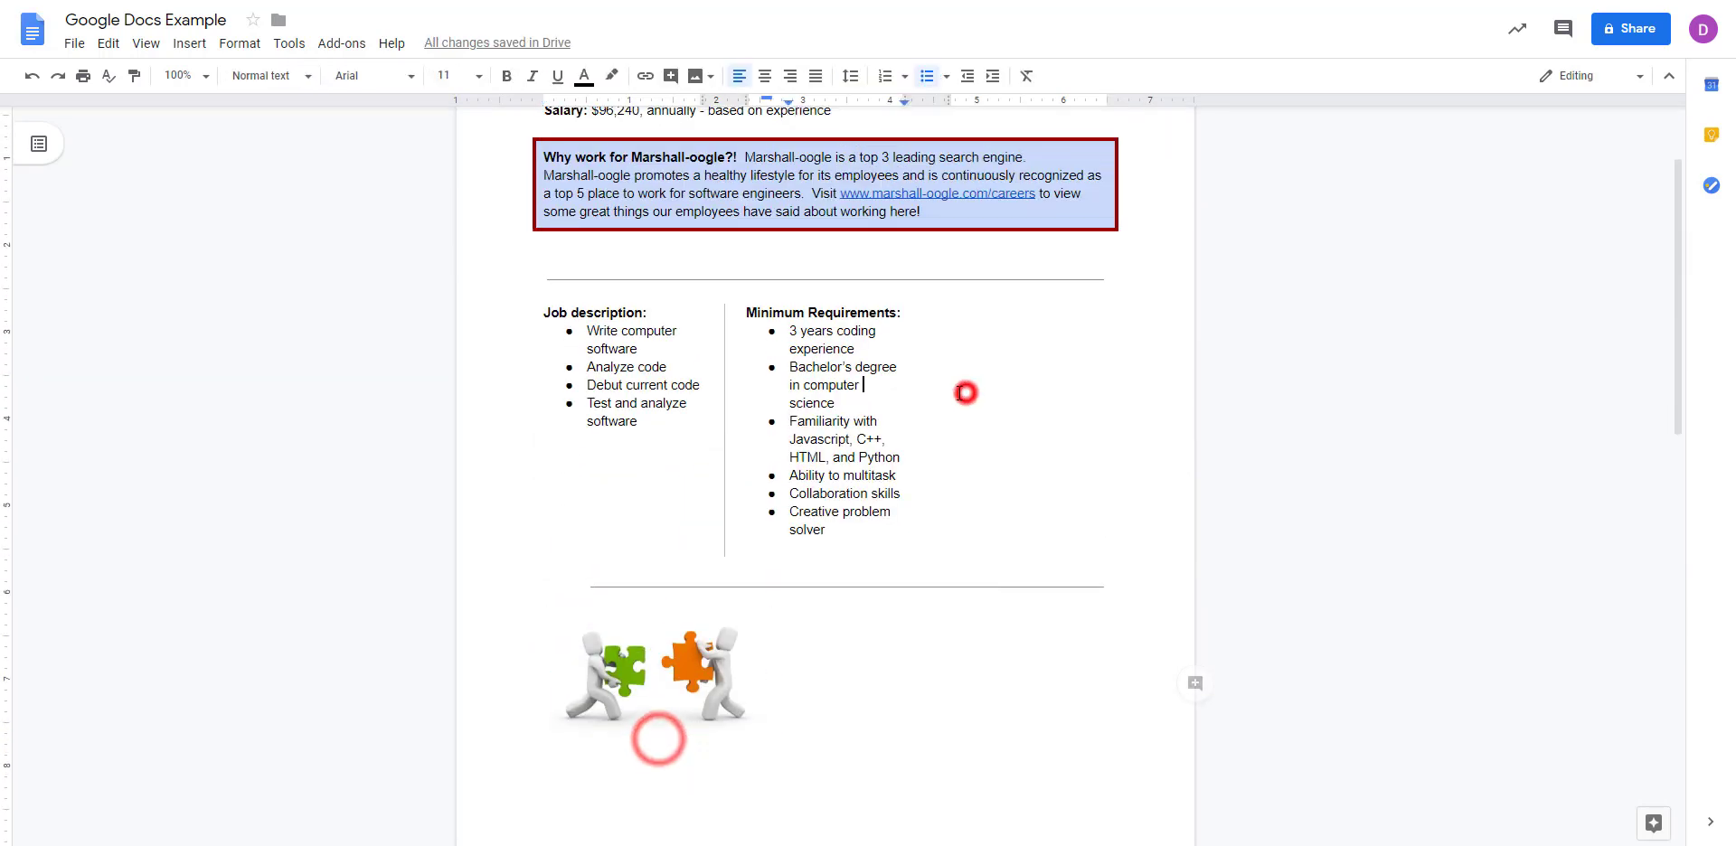
left_click(1040, 405)
left_click(221, 43)
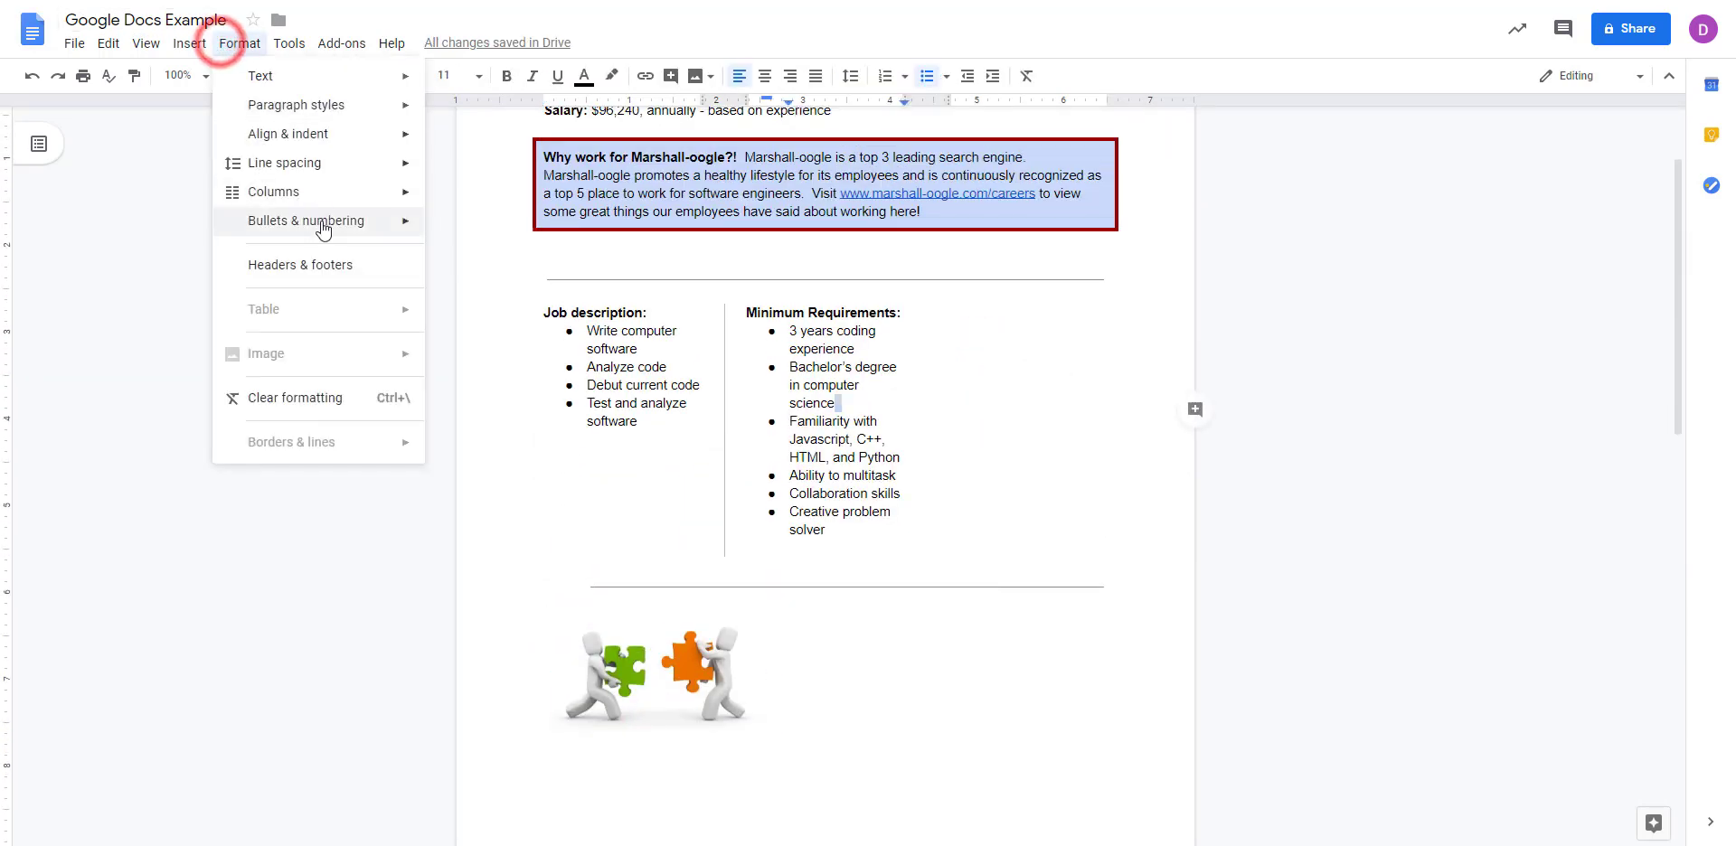
left_click(310, 189)
left_click(494, 302)
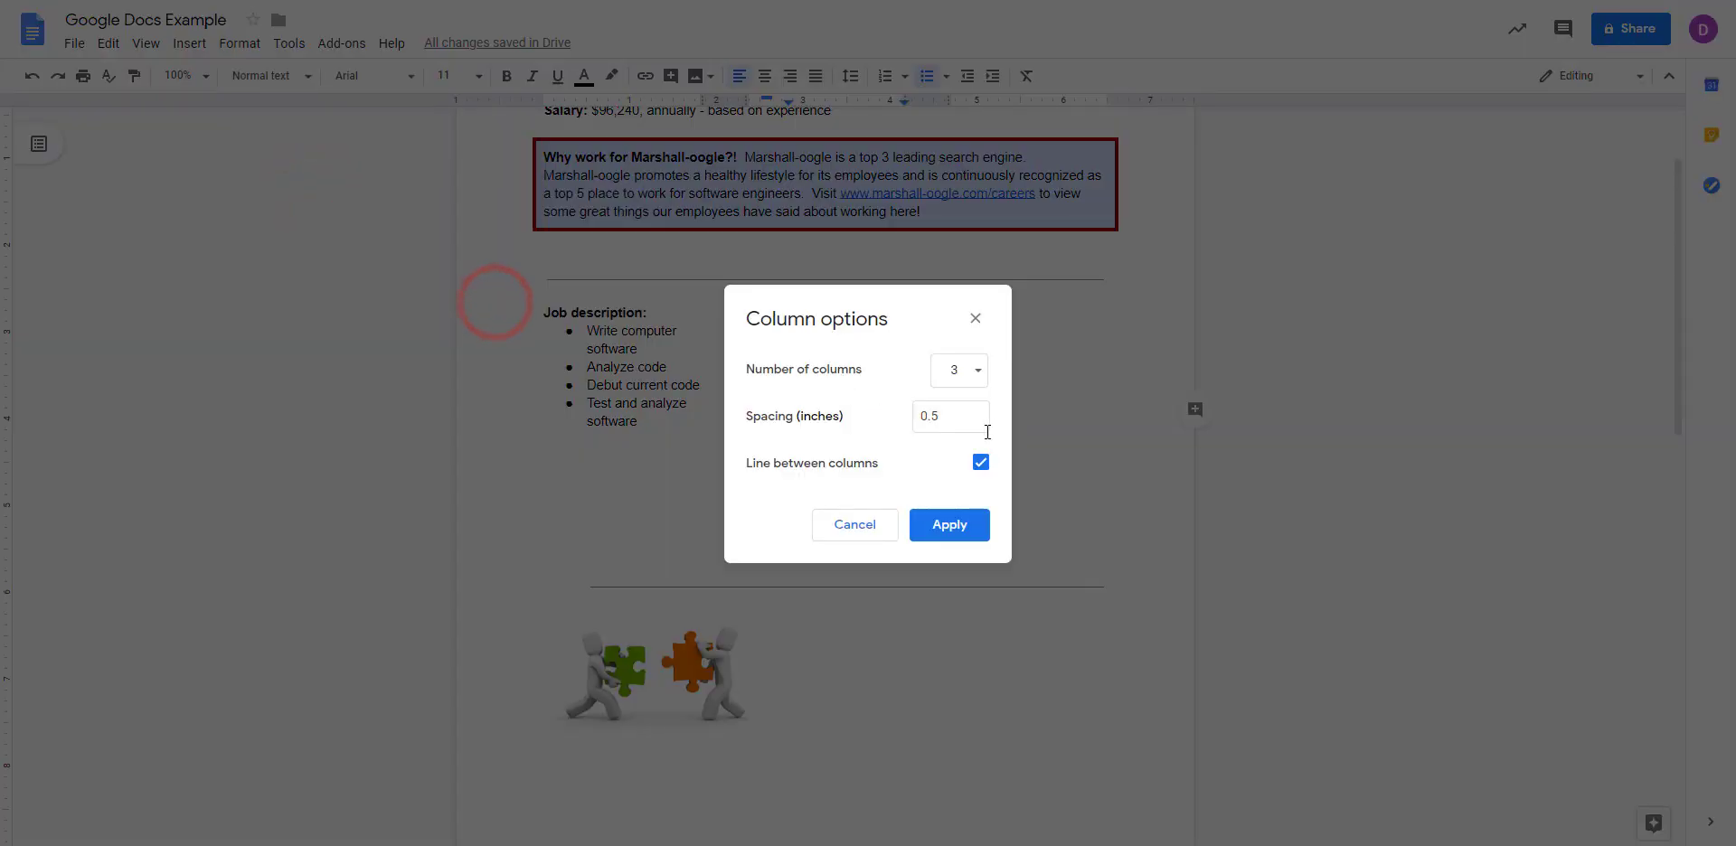
left_click(973, 523)
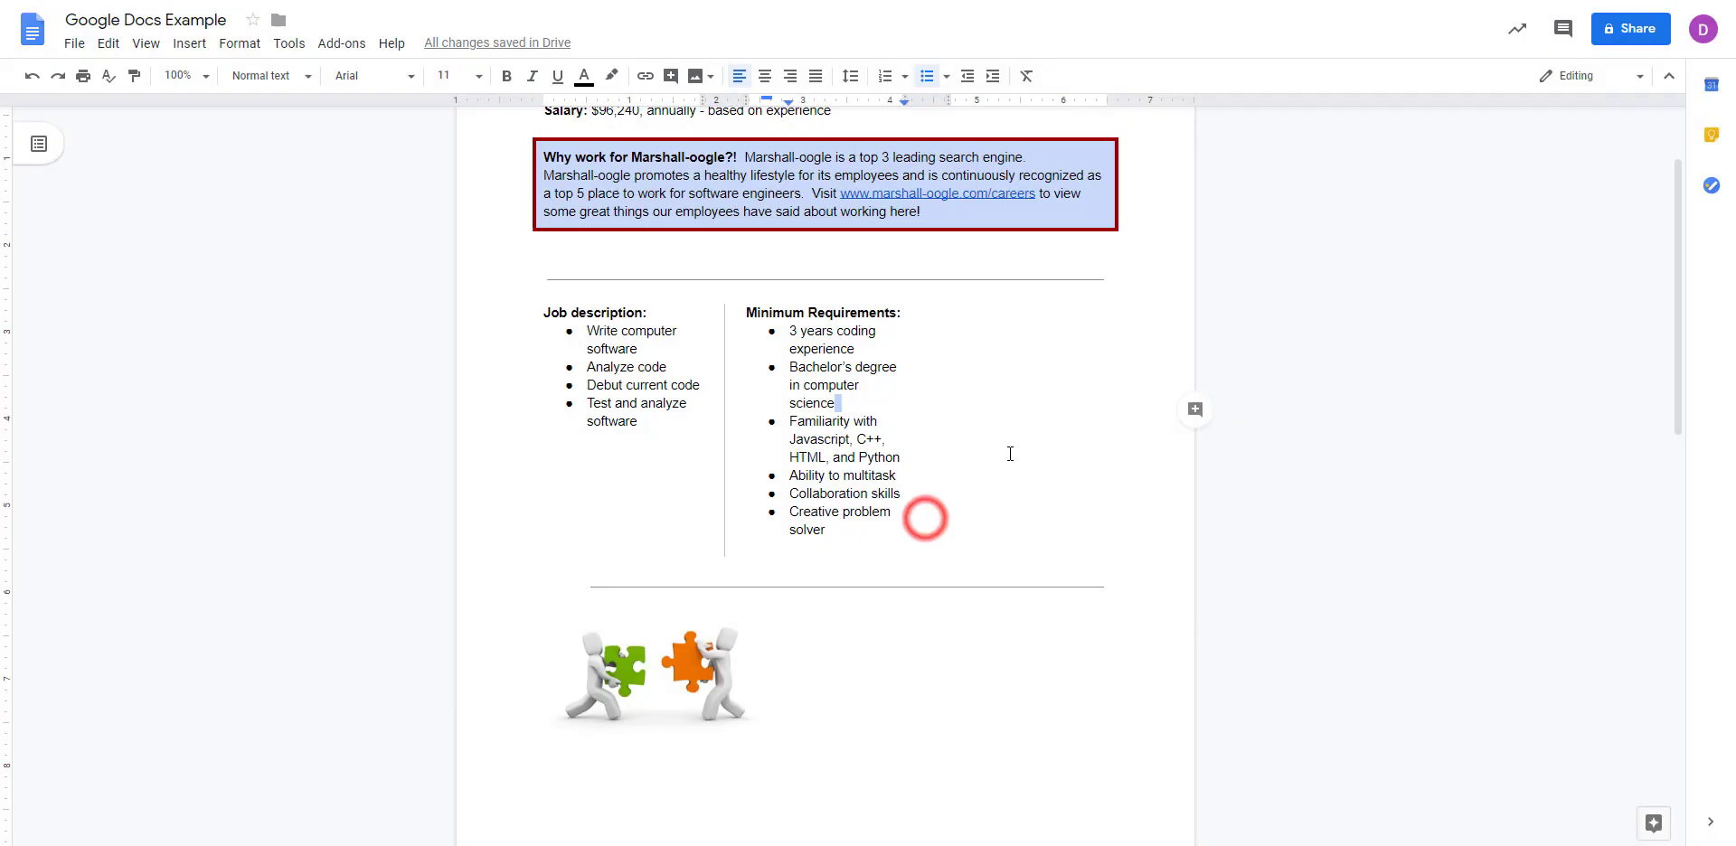
Insert a column break after the "Creative problem solver" item and remove the leftover empty bullets.
left_click(845, 540)
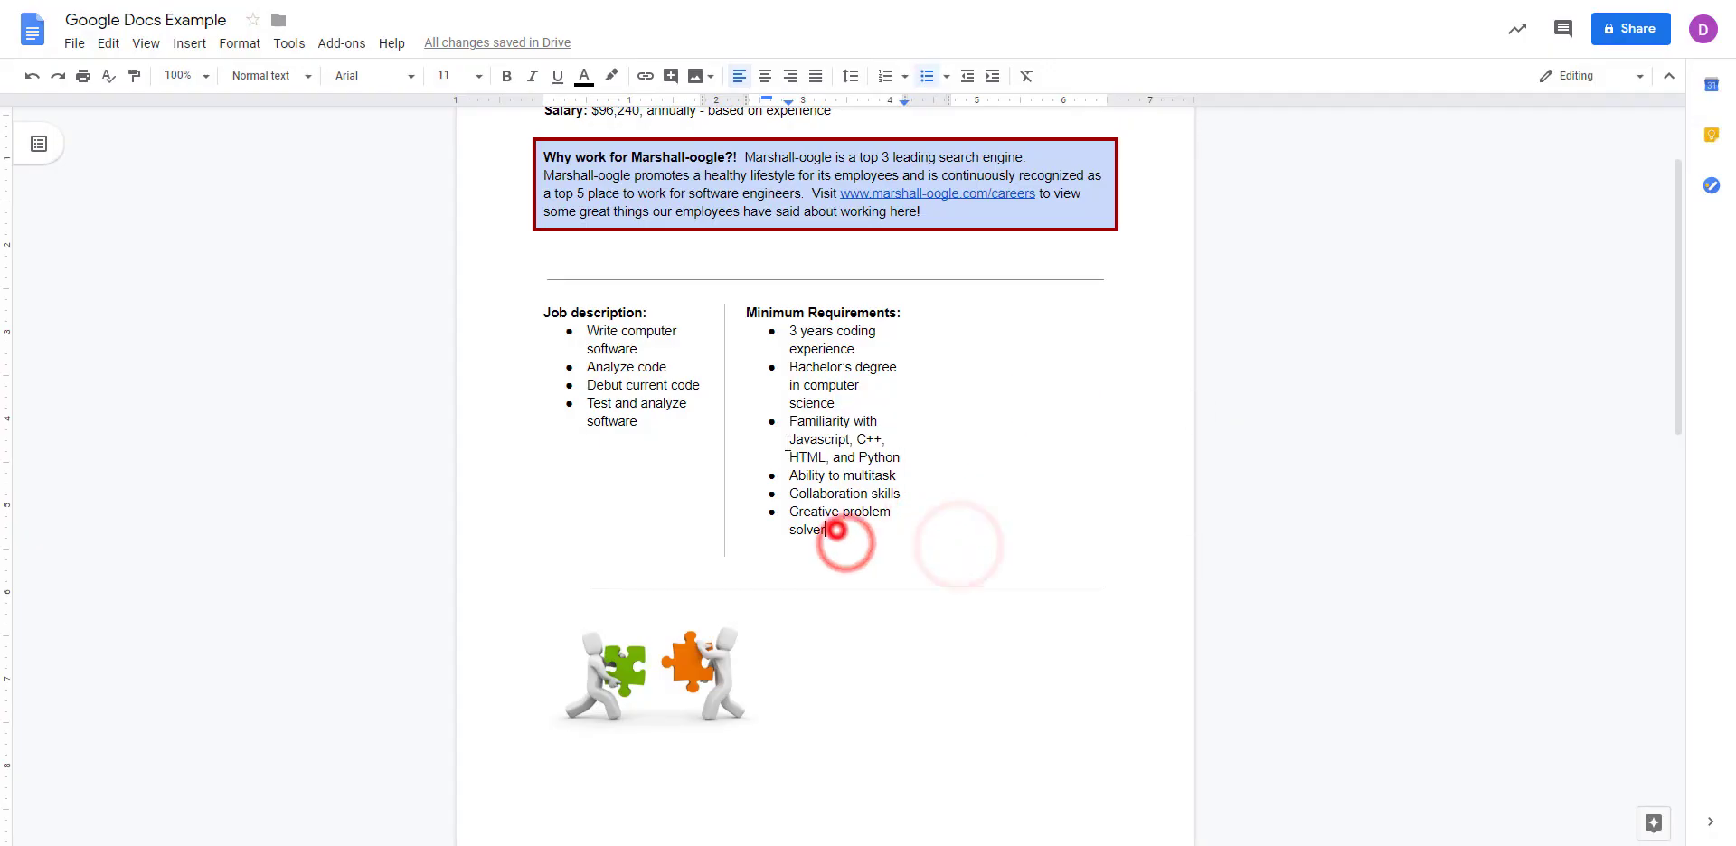
left_click(200, 43)
mouse_move(345, 380)
left_click(515, 409)
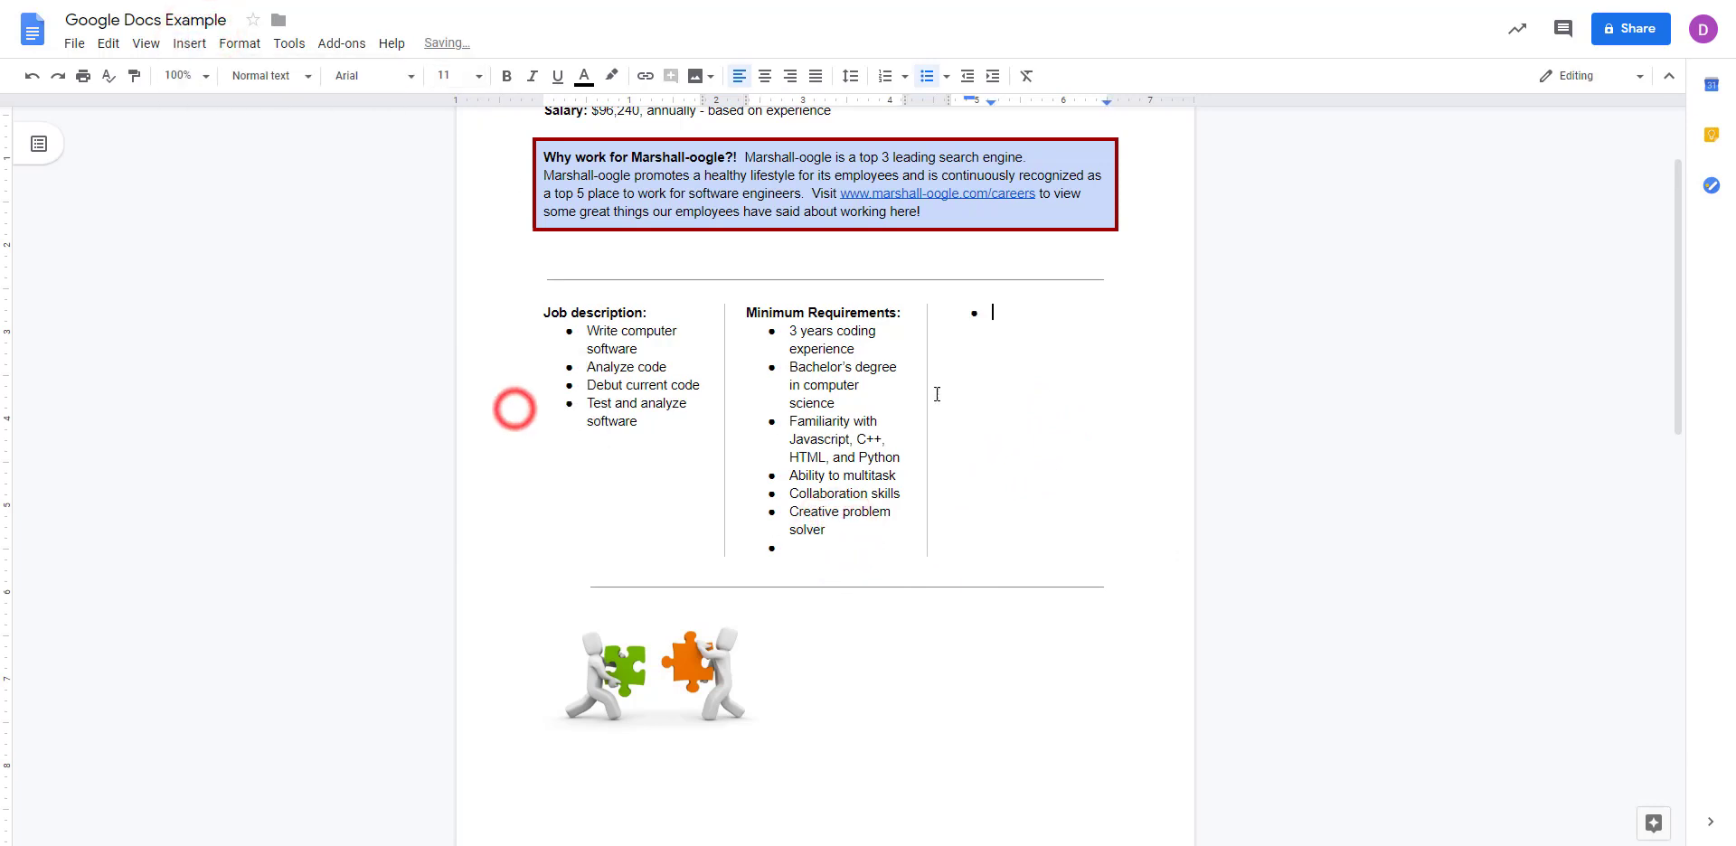
left_click(801, 548)
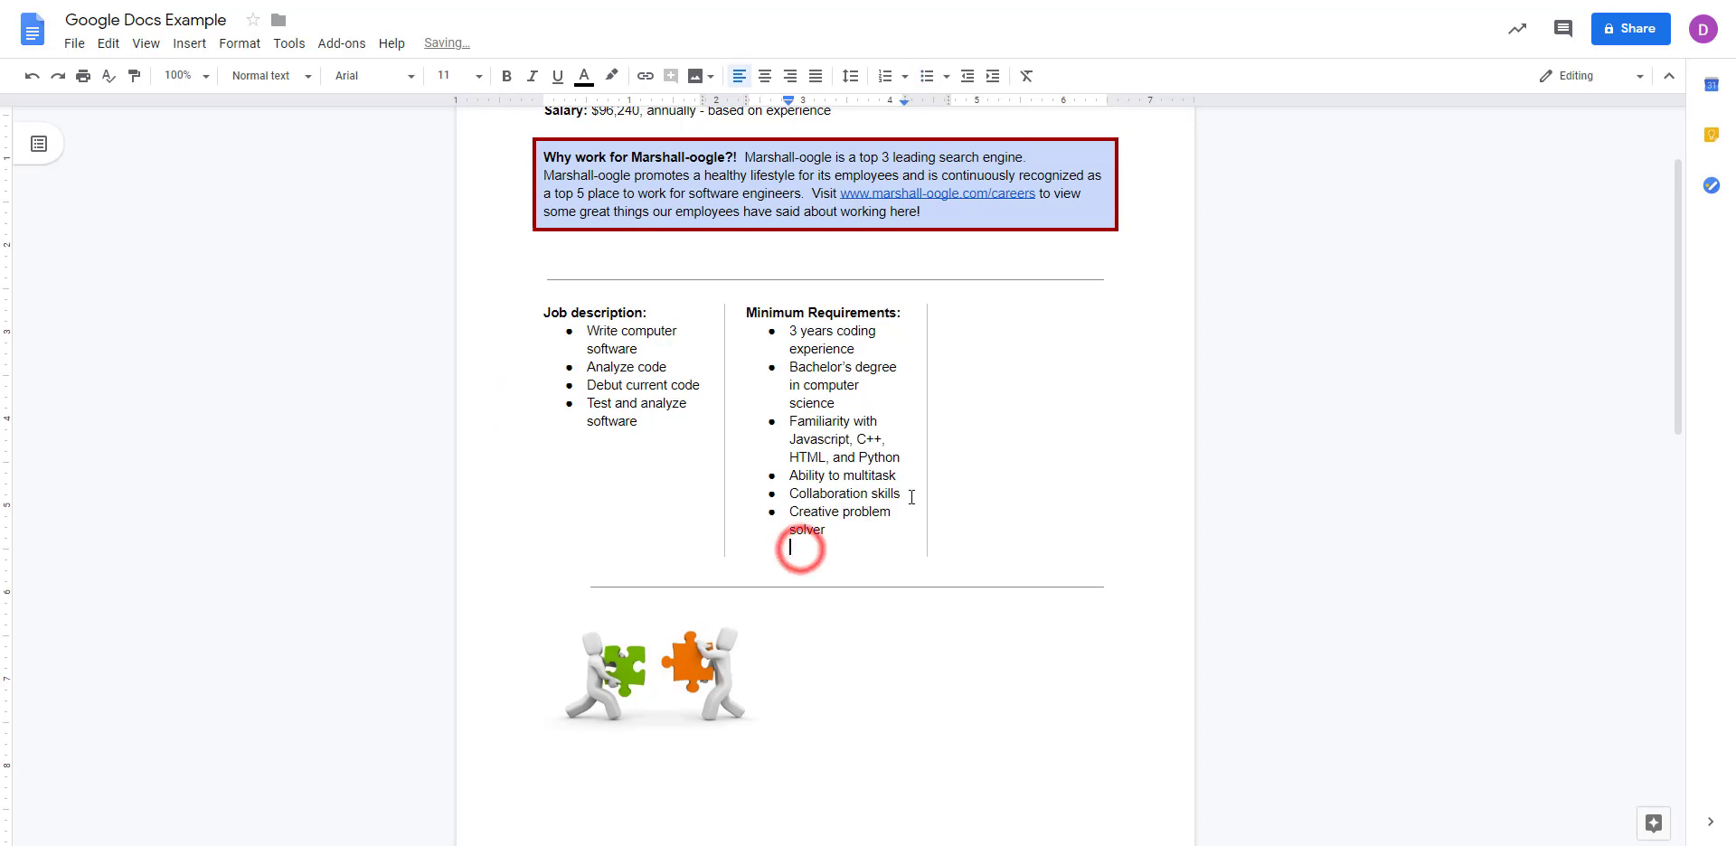
Move the puzzle-piece image from below the lower horizontal line into the empty third column.
left_click(1035, 353)
left_click(652, 679)
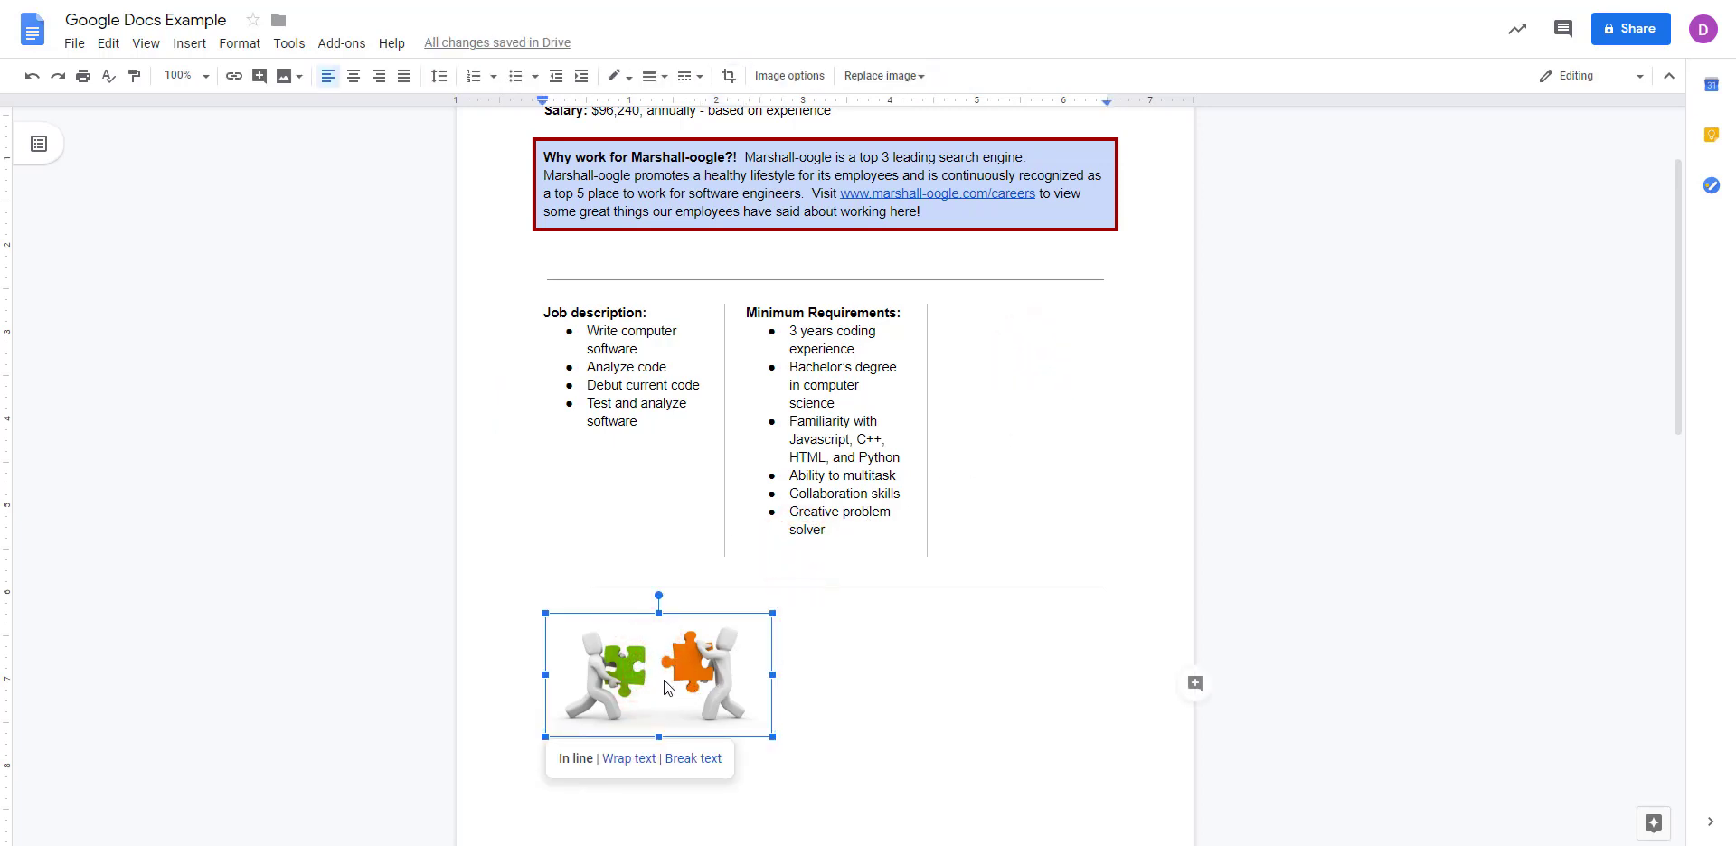
left_click_drag(658, 667, 1011, 411)
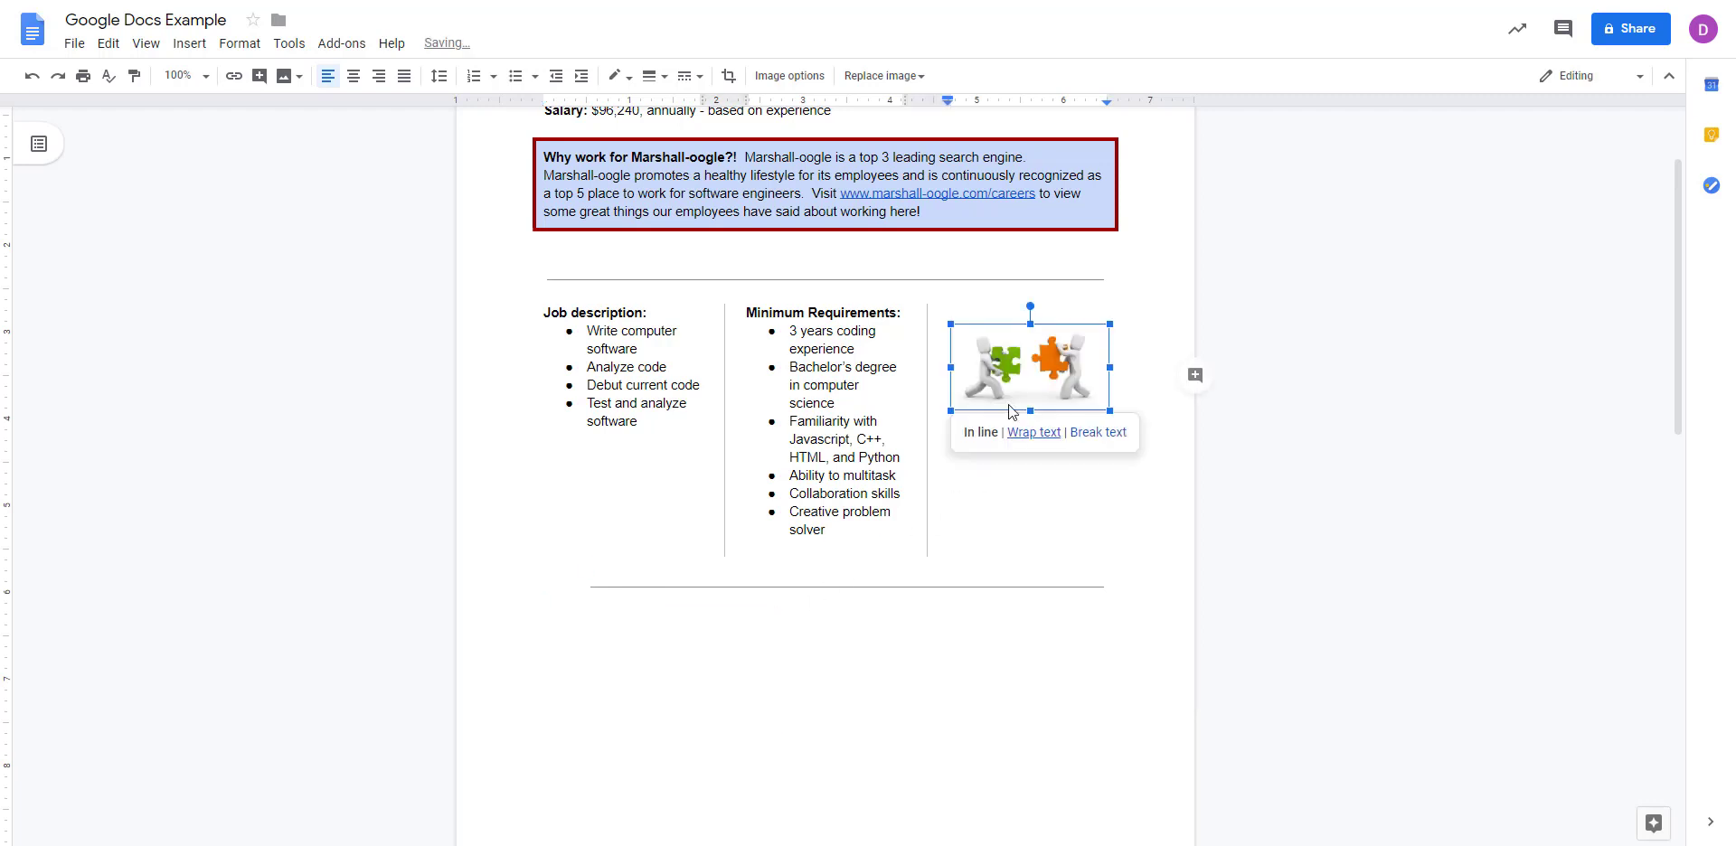
left_click(1012, 292)
scroll(1066, 380, "up", 3)
left_click(1062, 508)
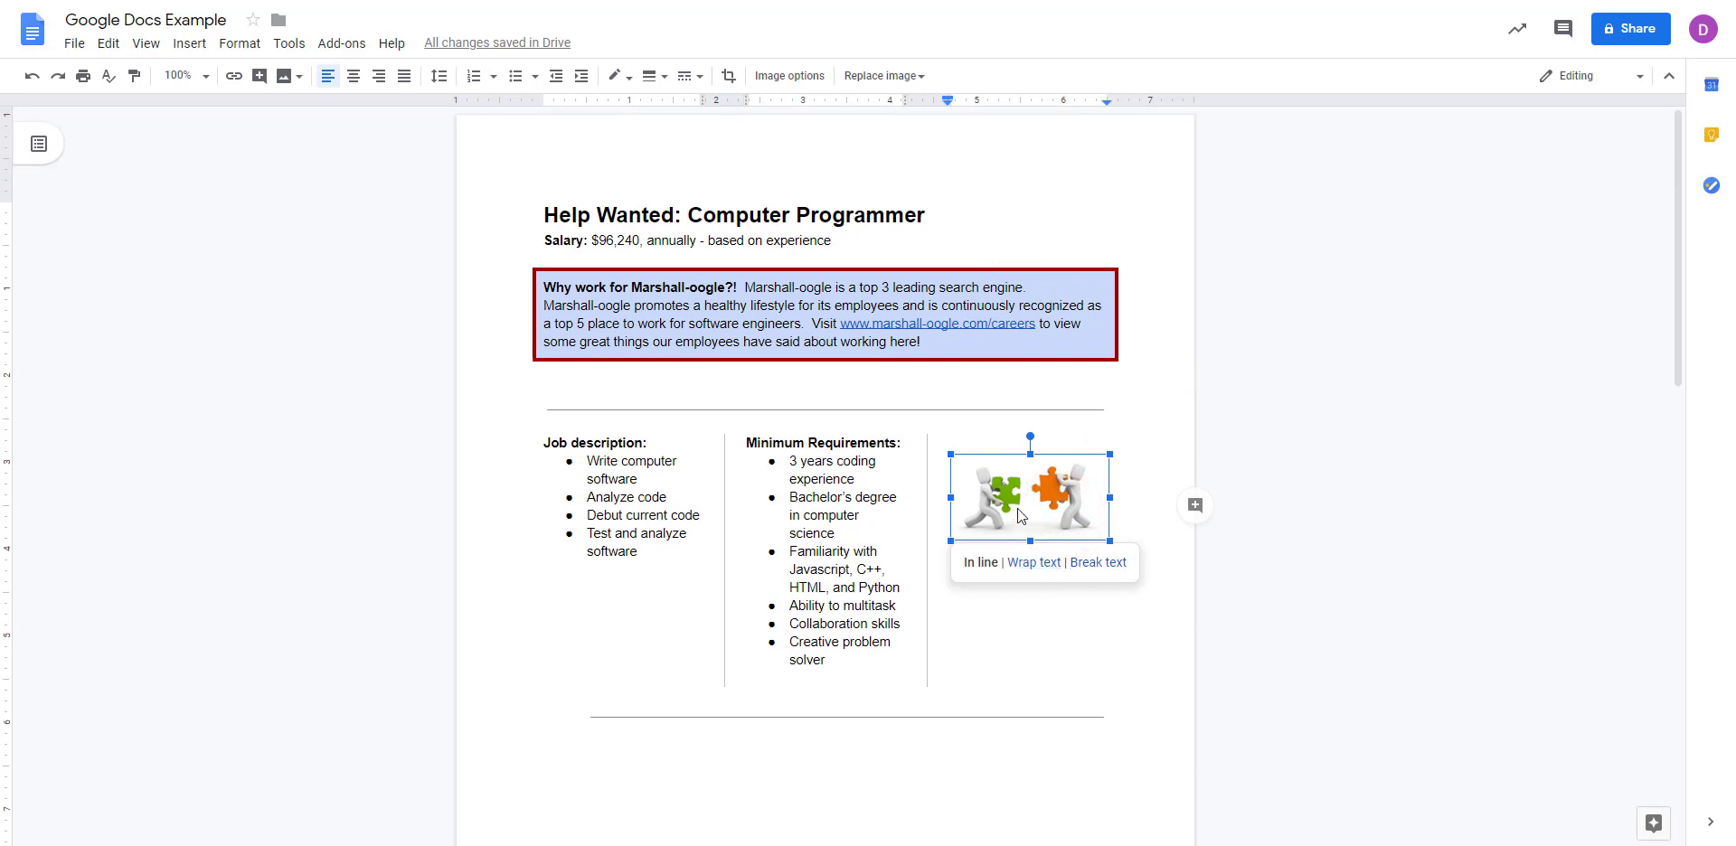
Add blank lines above the puzzle-piece image to lower it within the third column.
left_click(1005, 599)
left_click(980, 441)
key("Return")
key("Return")
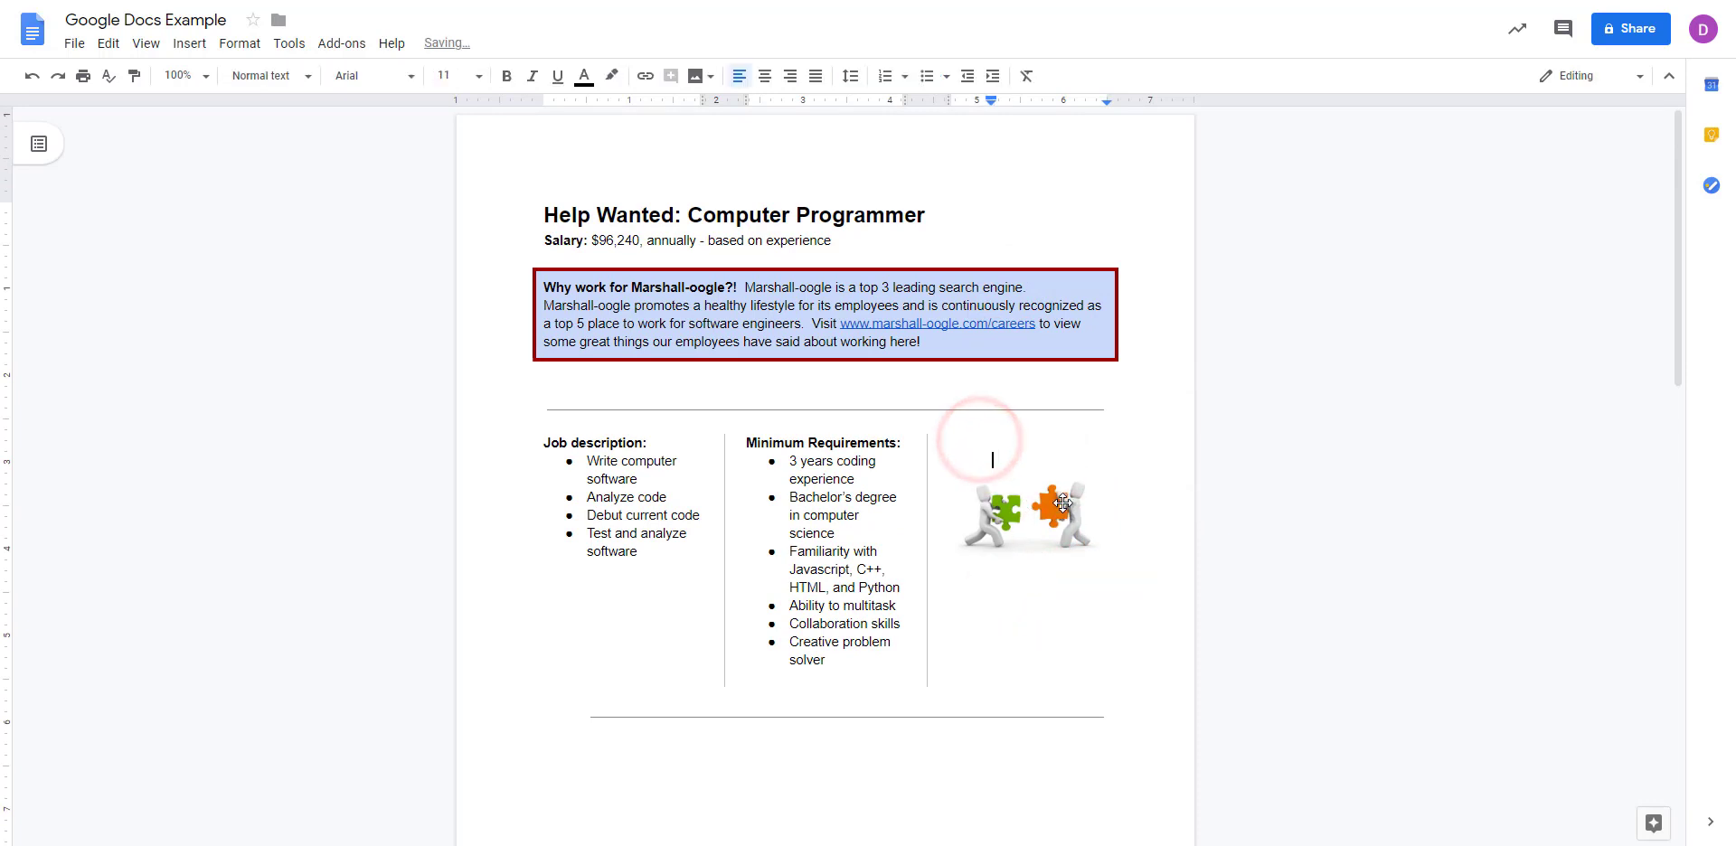
left_click(1016, 546)
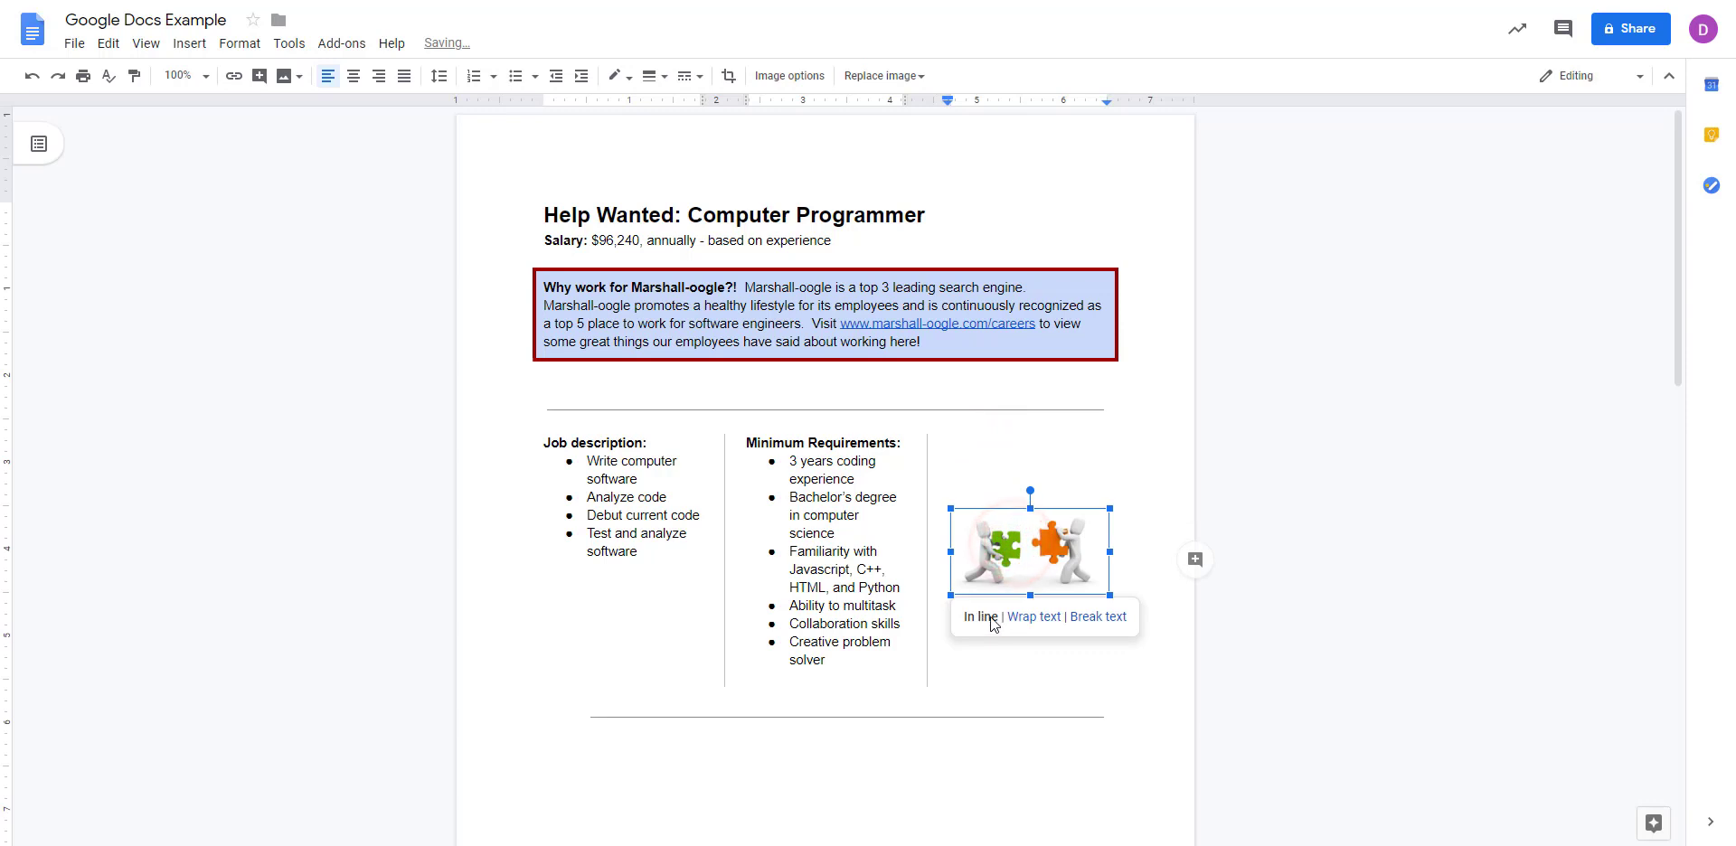
left_click(992, 496)
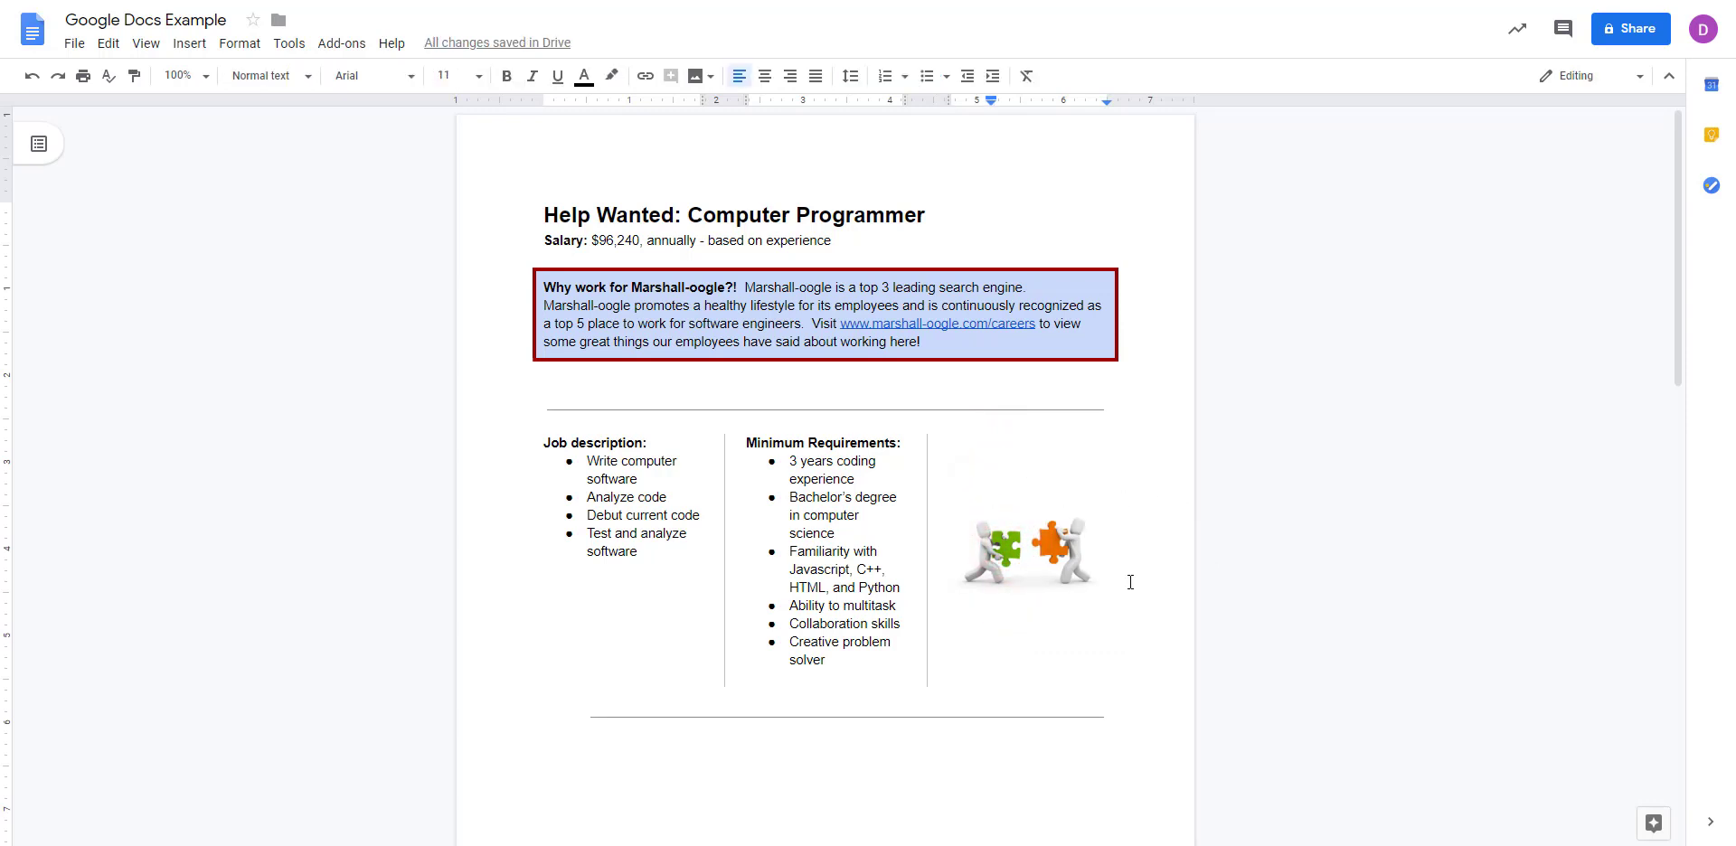
left_click(978, 571)
left_click(1039, 486)
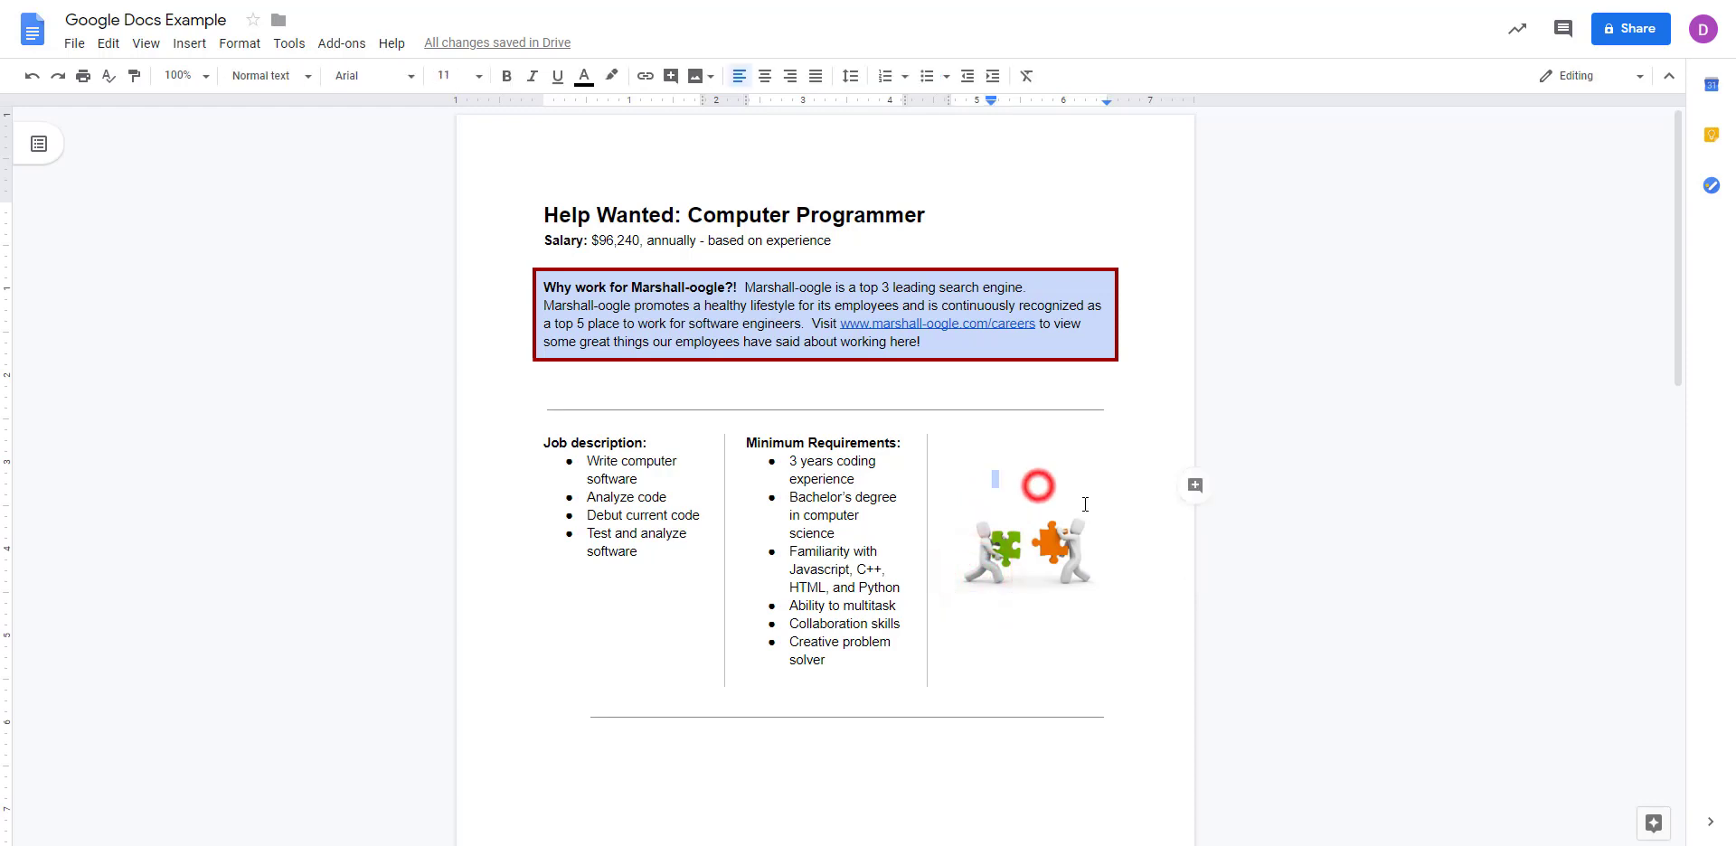
scroll(1065, 362, "down", 2)
left_click(1065, 361)
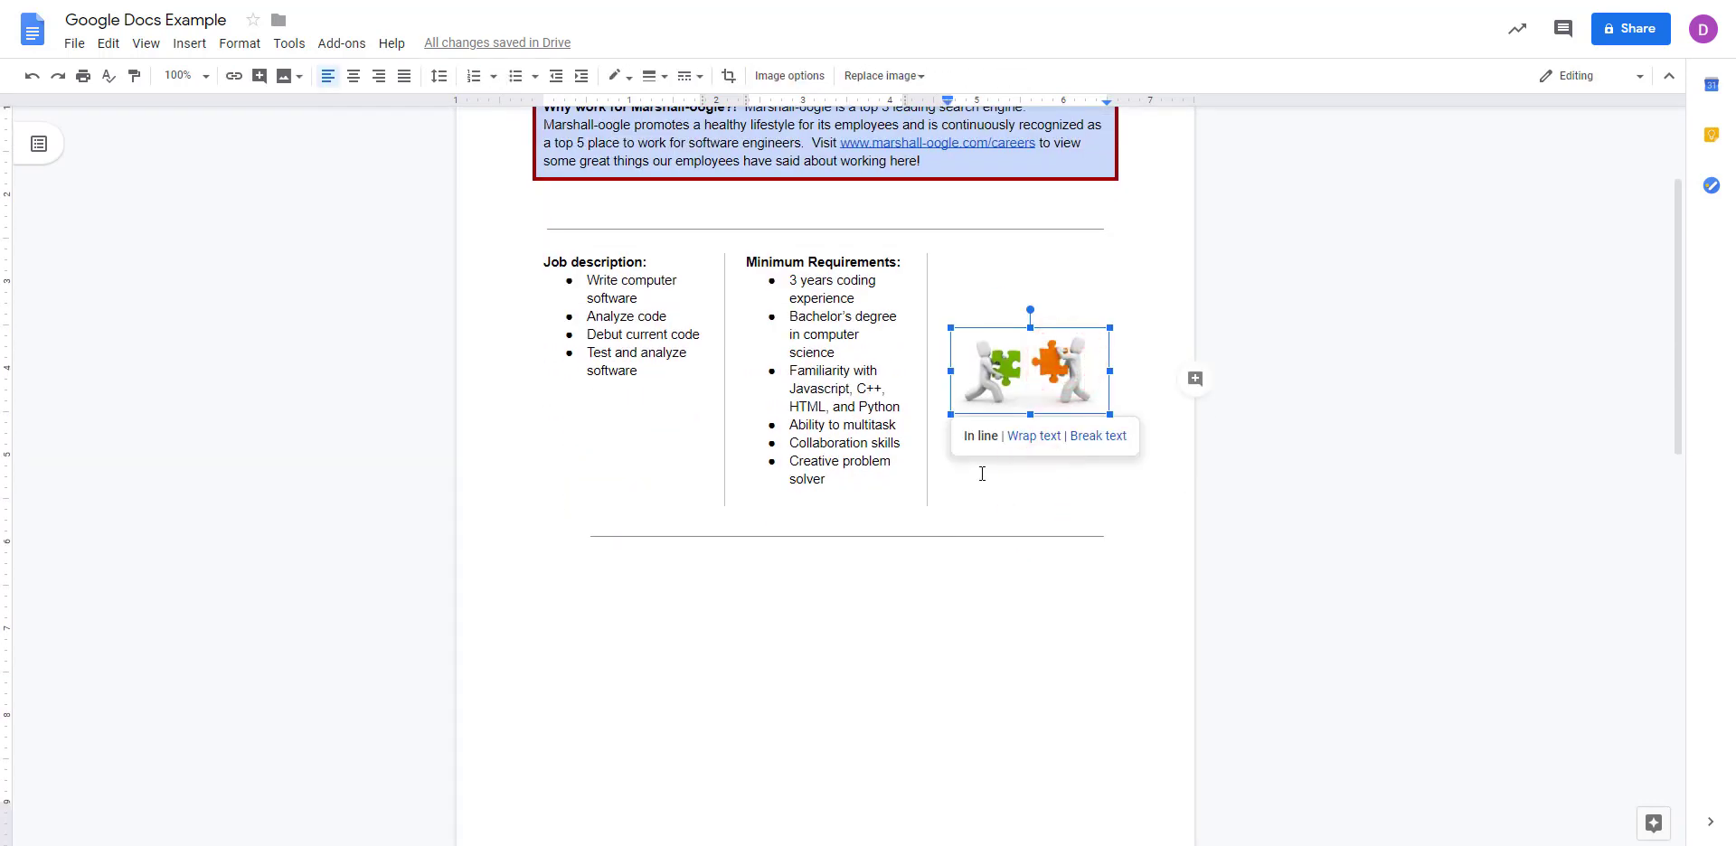
scroll(1080, 422, "up", 1)
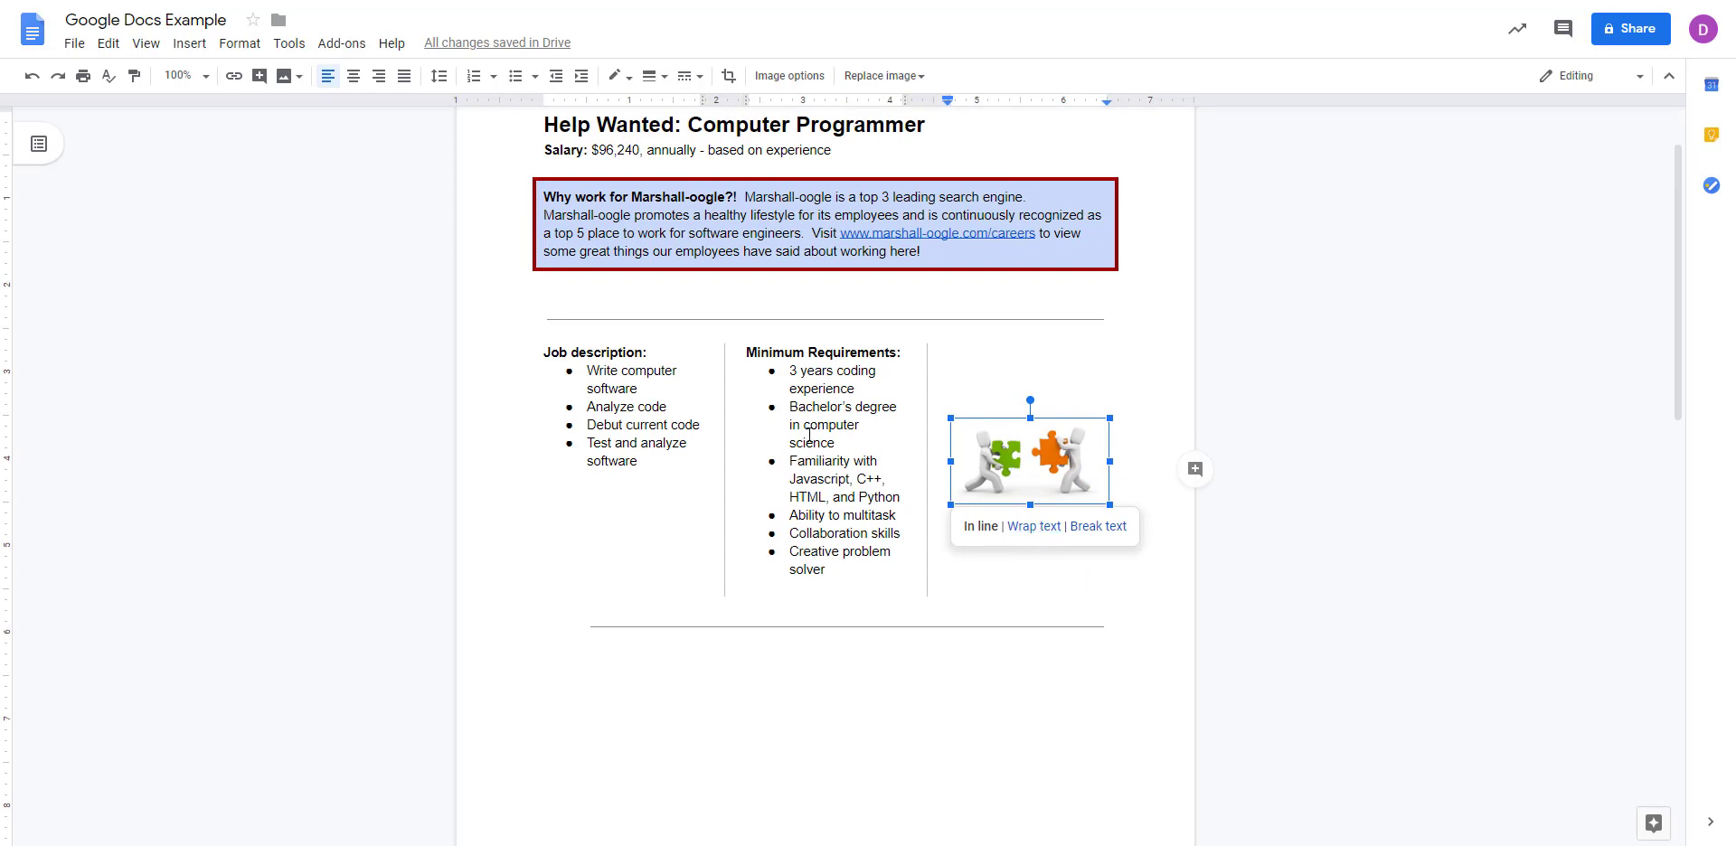
Set the layout of the selected puzzle-piece image's paragraph to a single column.
left_click(254, 51)
left_click(263, 191)
left_click(521, 220)
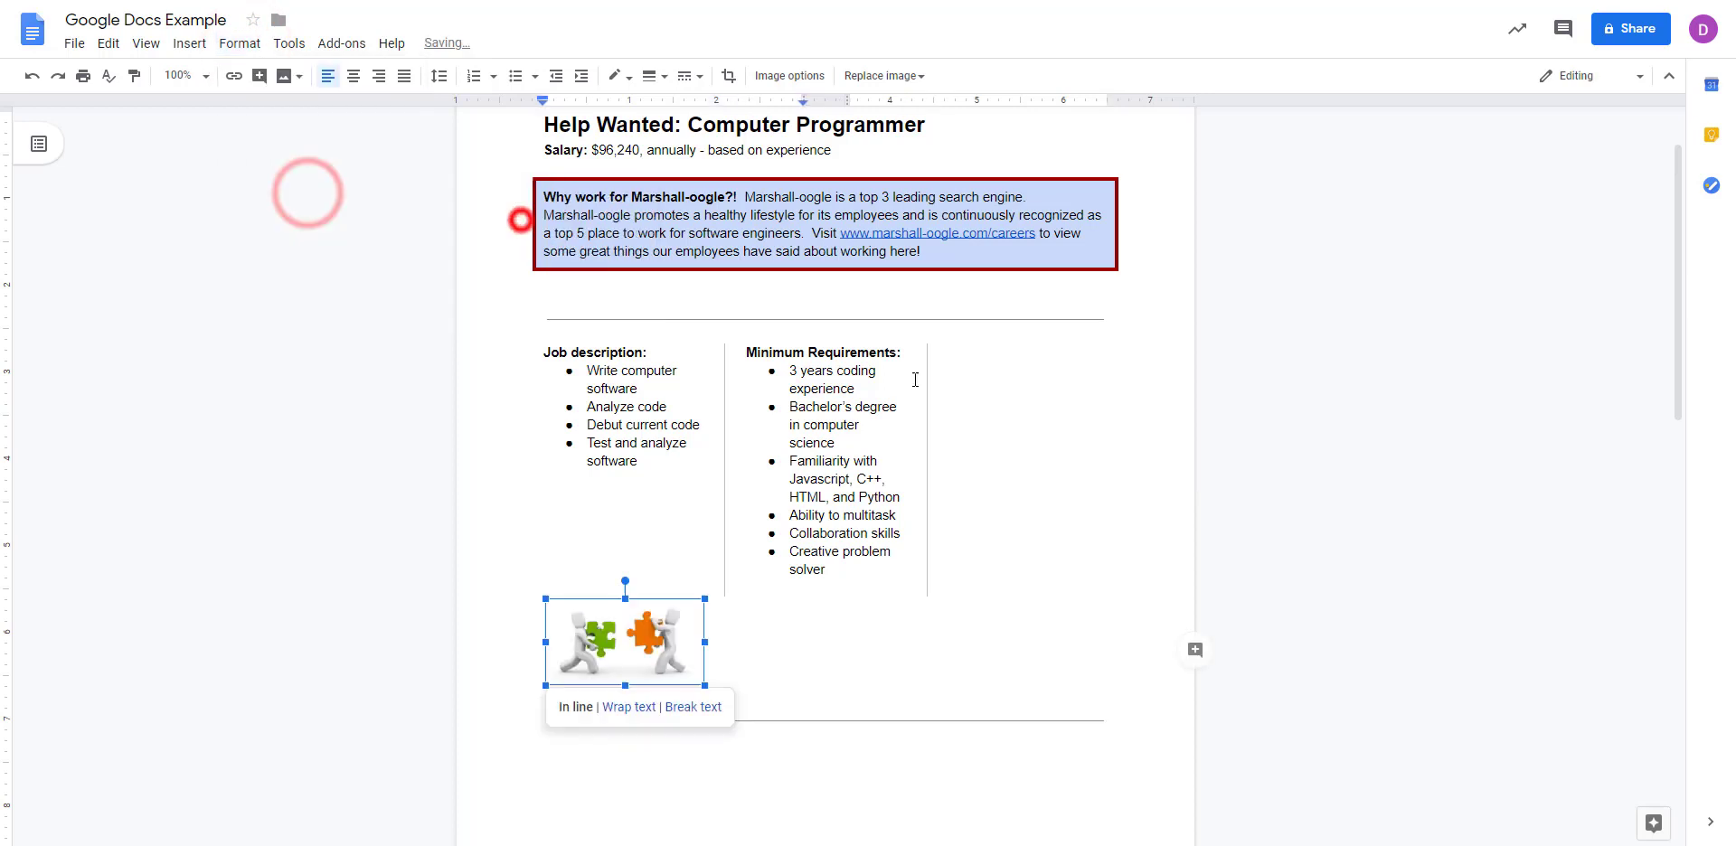
Change the section holding the job description and minimum requirements lists from three columns to two.
left_click(985, 483)
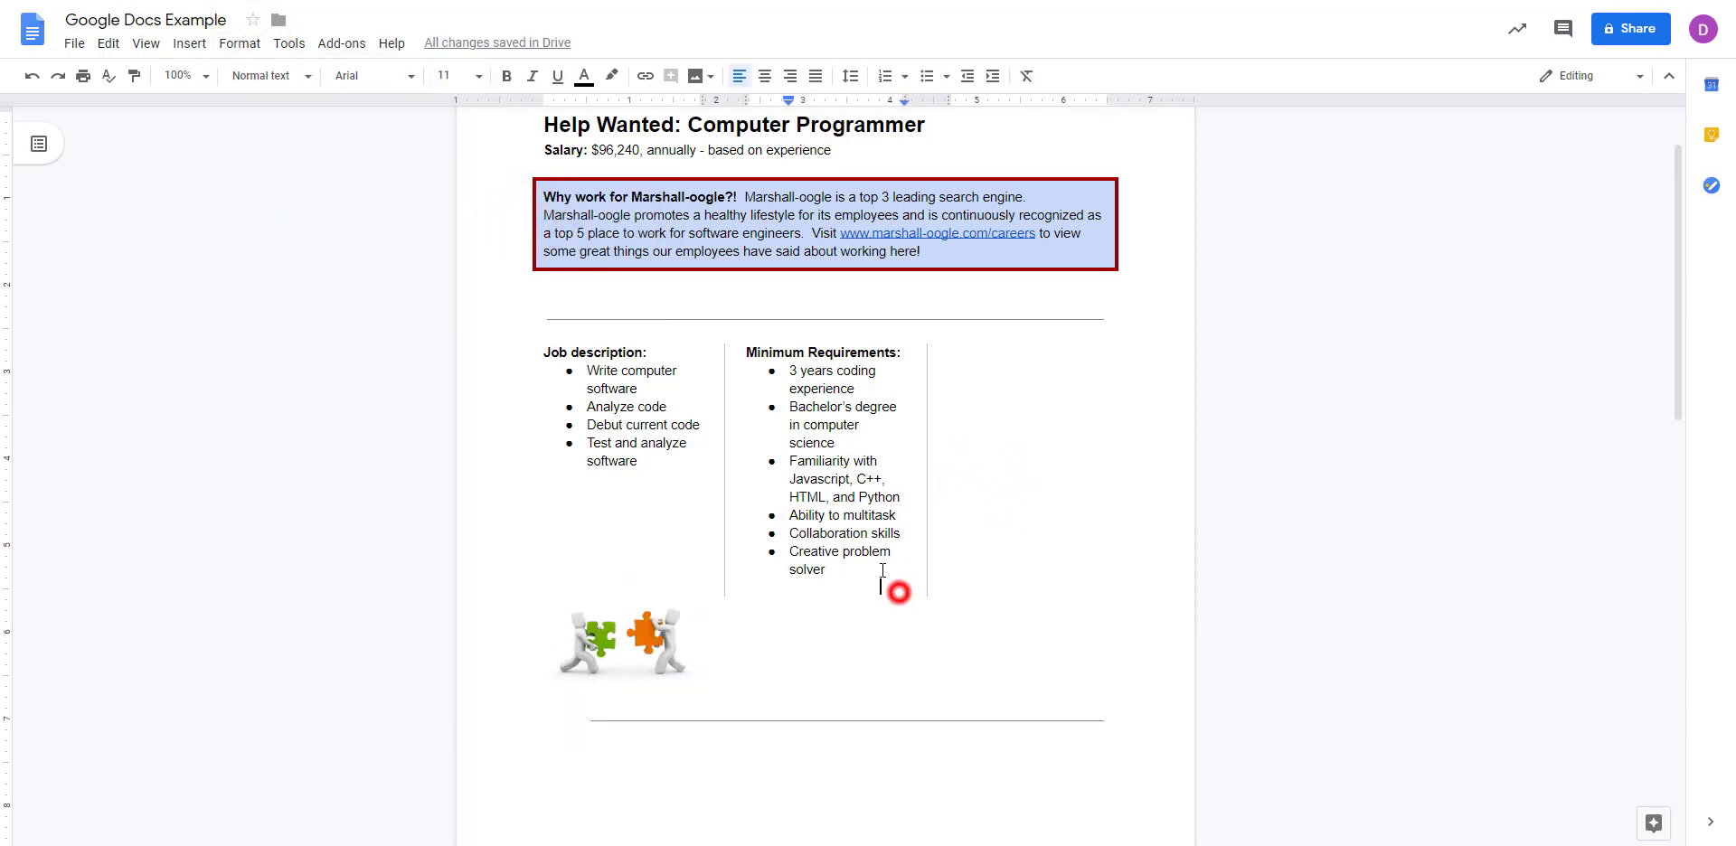
left_click(240, 44)
left_click(342, 187)
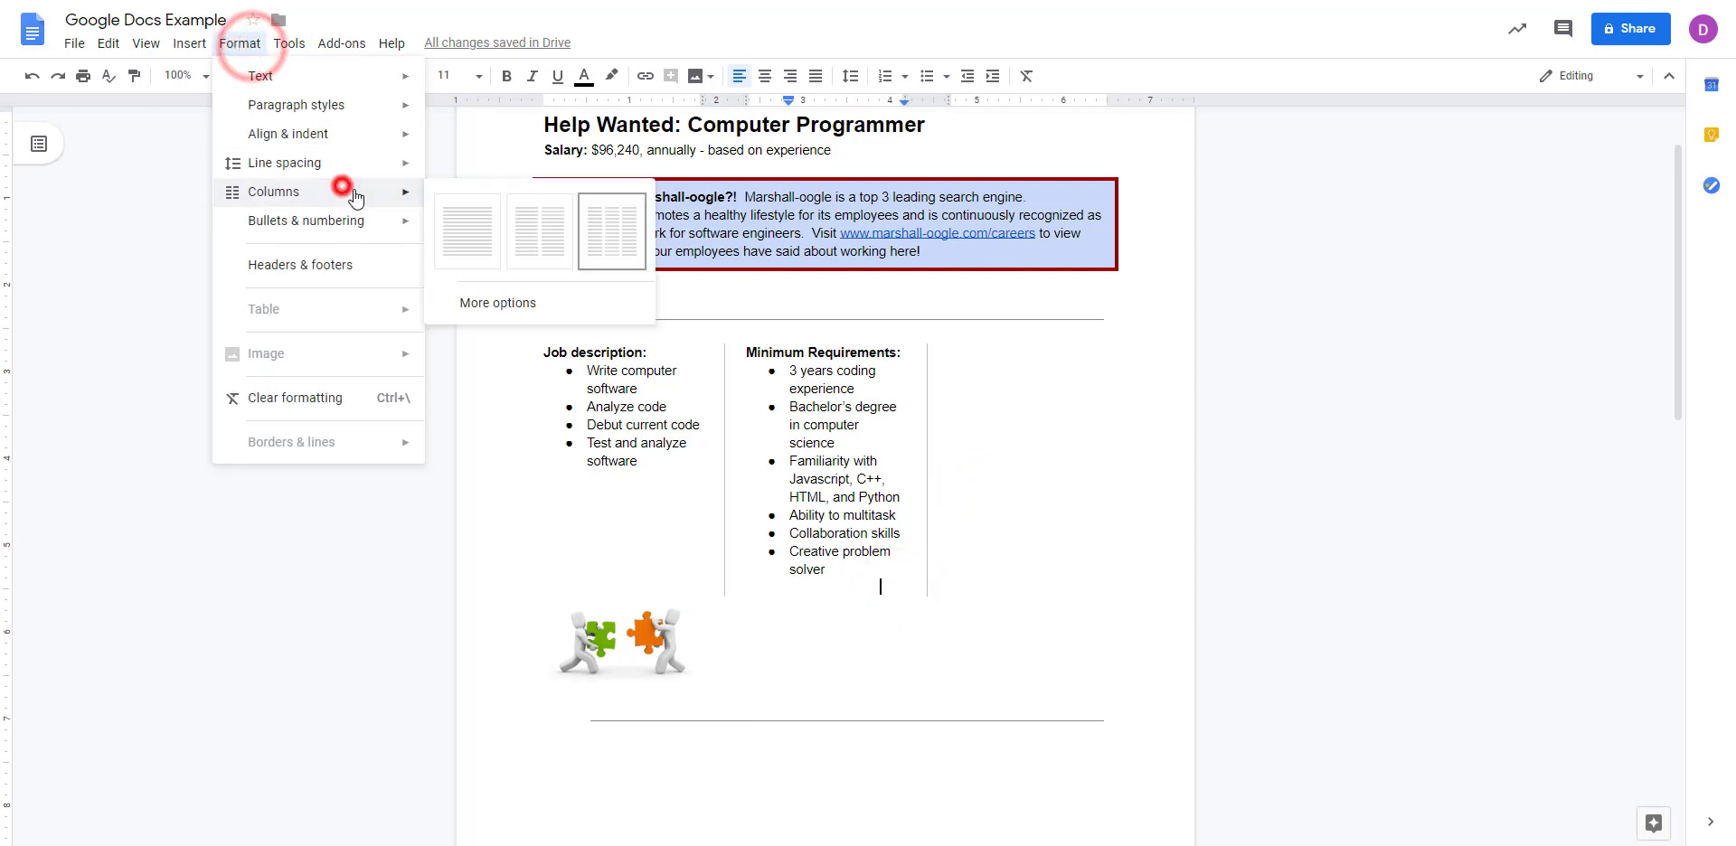
left_click(525, 246)
scroll(796, 491, "down", 4)
scroll(847, 515, "up", 2)
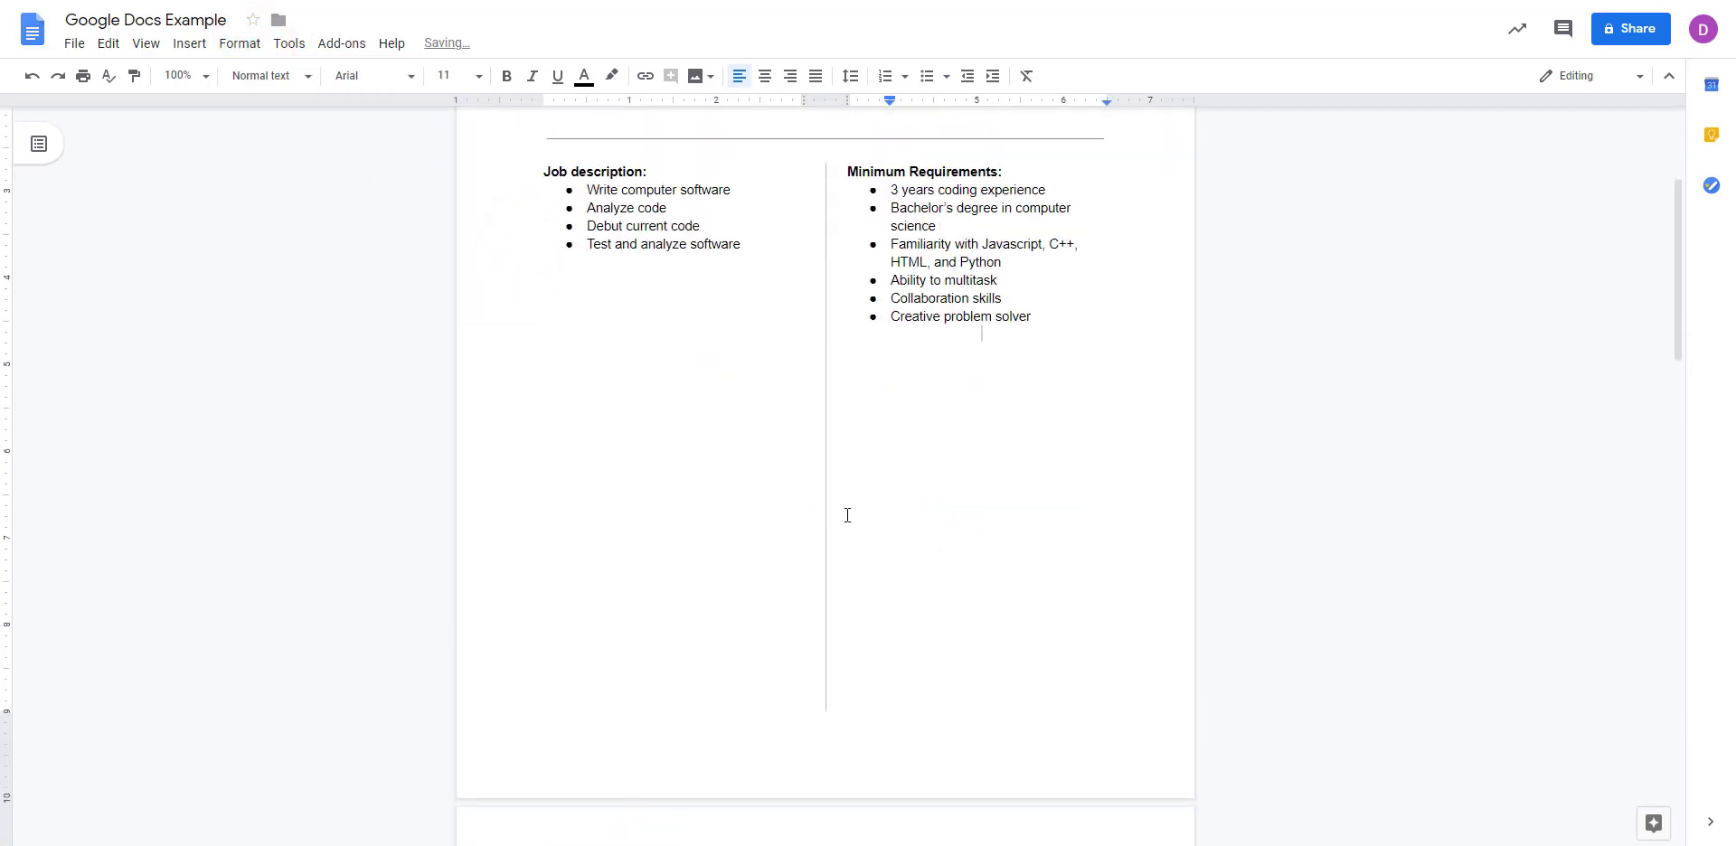
Remove the column break after "Creative problem solver" to pull the puzzle-piece image back up beneath the lists.
scroll(847, 515, "down", 4)
scroll(864, 515, "up", 1)
left_click(924, 691)
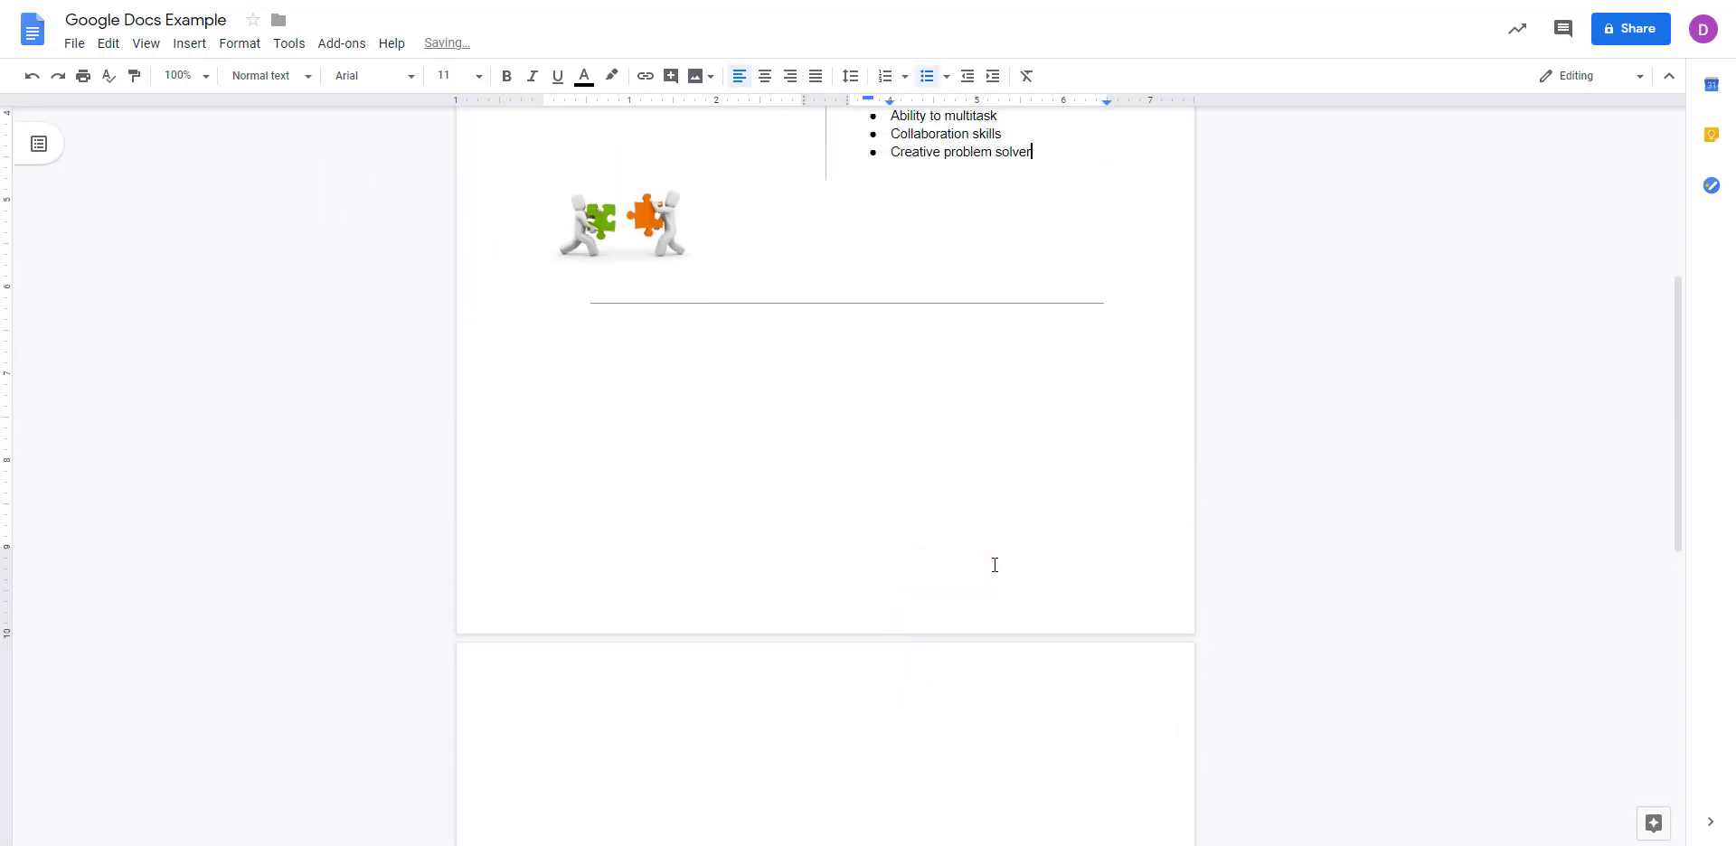
scroll(988, 547, "up", 3)
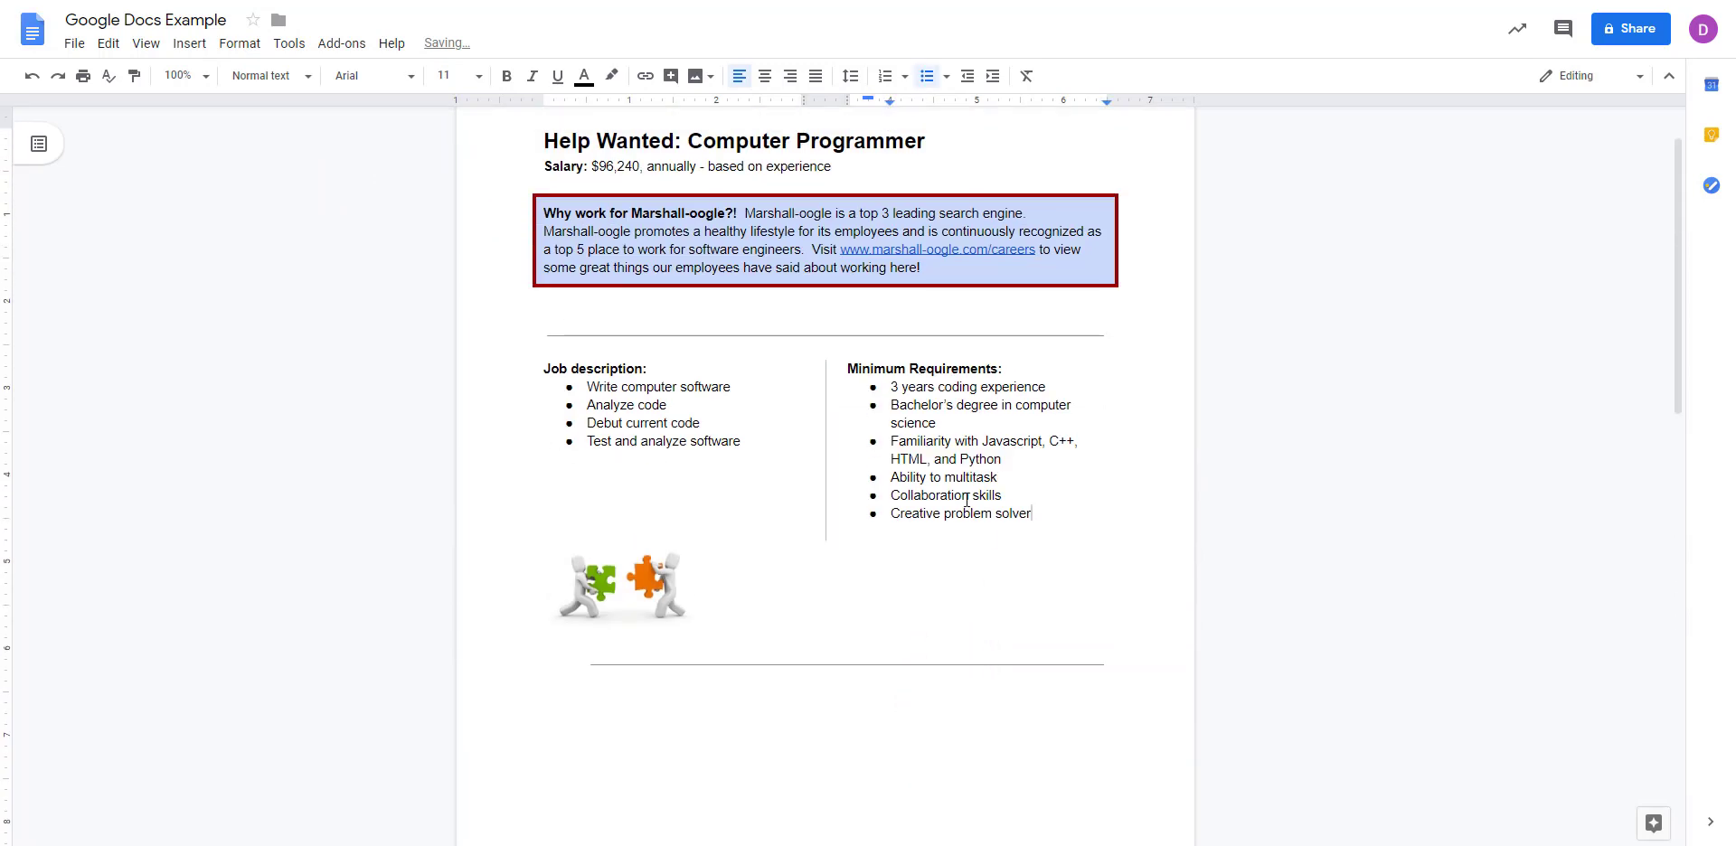
Try to move the in-line puzzle-piece image into the Minimum Requirements list.
left_click(638, 588)
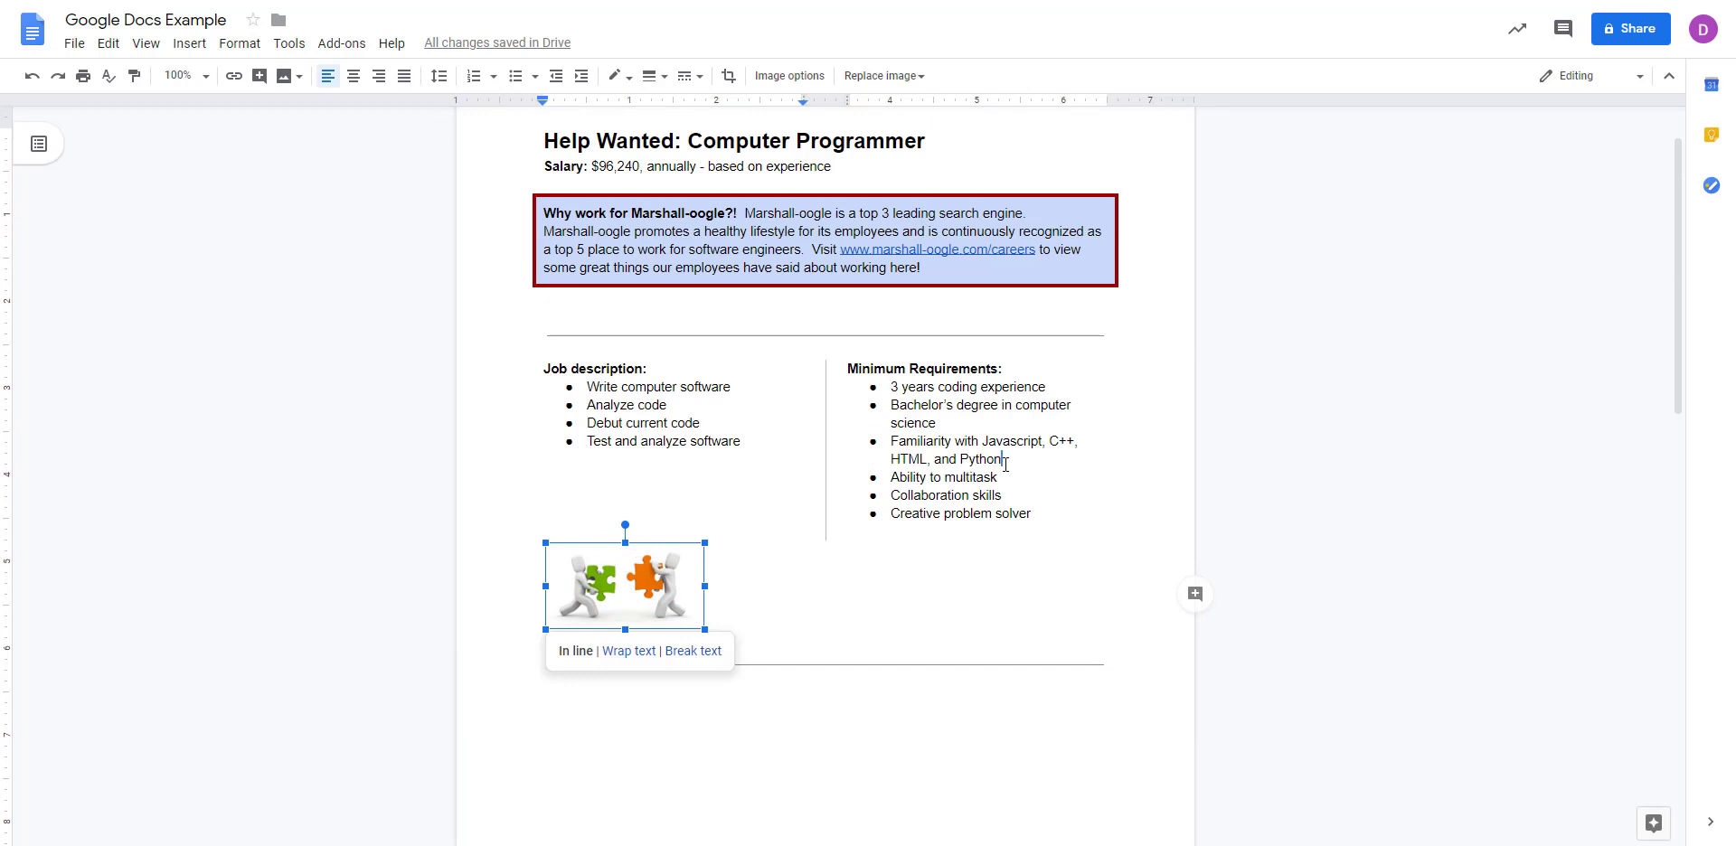
left_click_drag(1005, 464, 1004, 463)
left_click_drag(660, 526, 885, 498)
key("ctrl+z")
key("ctrl+z")
key("ctrl+z")
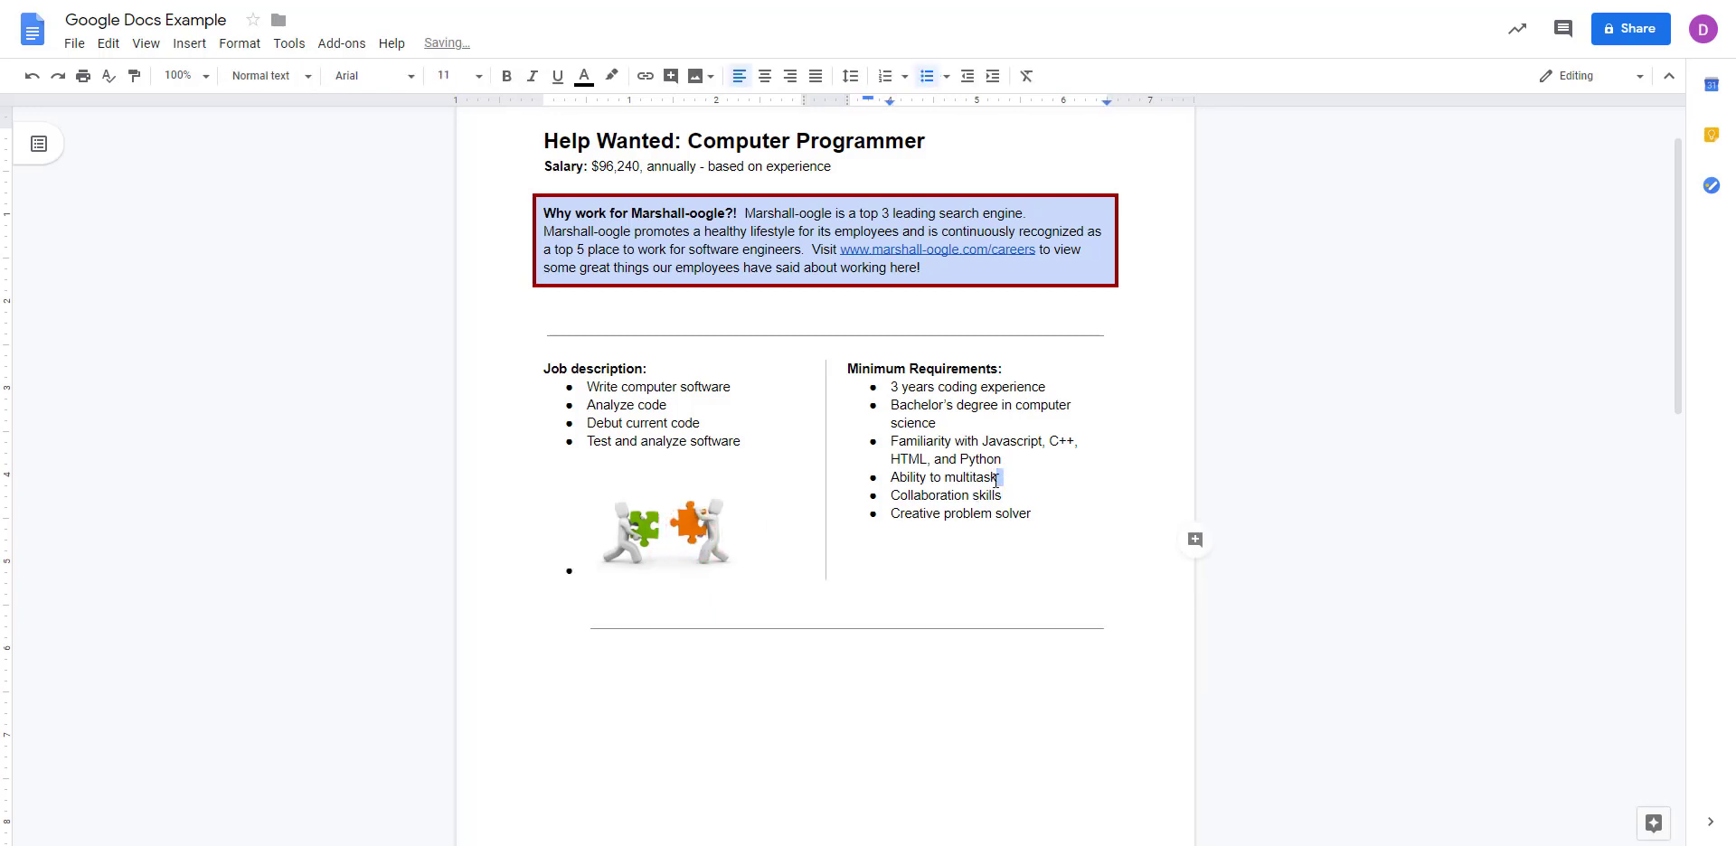
left_click(997, 479)
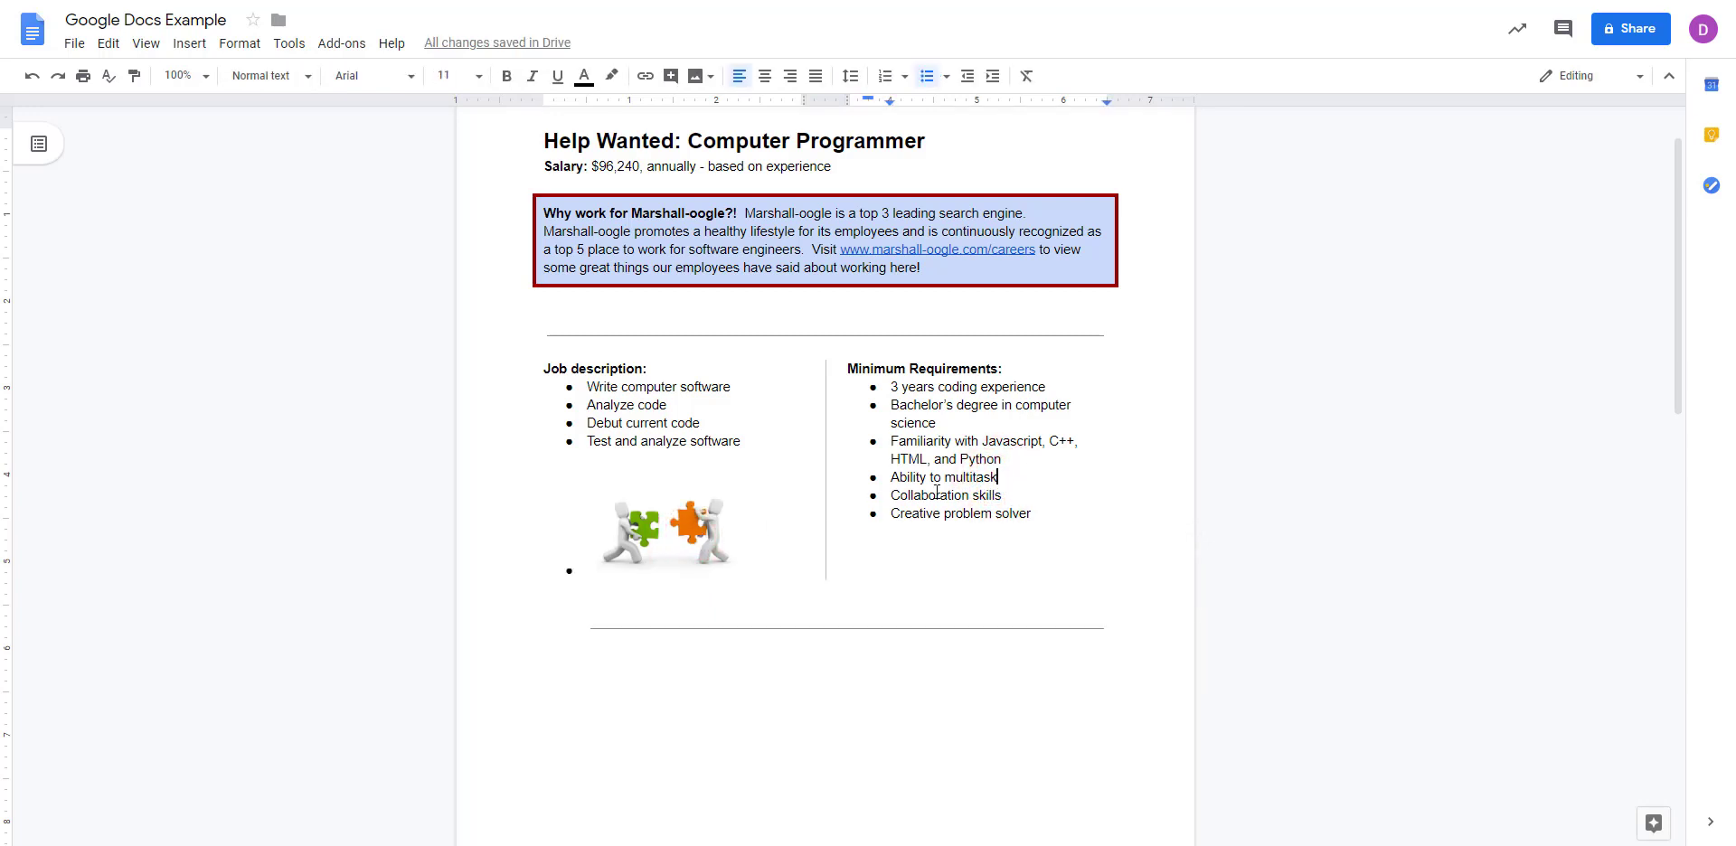
Move the in-line image into the "Bachelor's degree in computer science" item of the Minimum Requirements list.
left_click(631, 534)
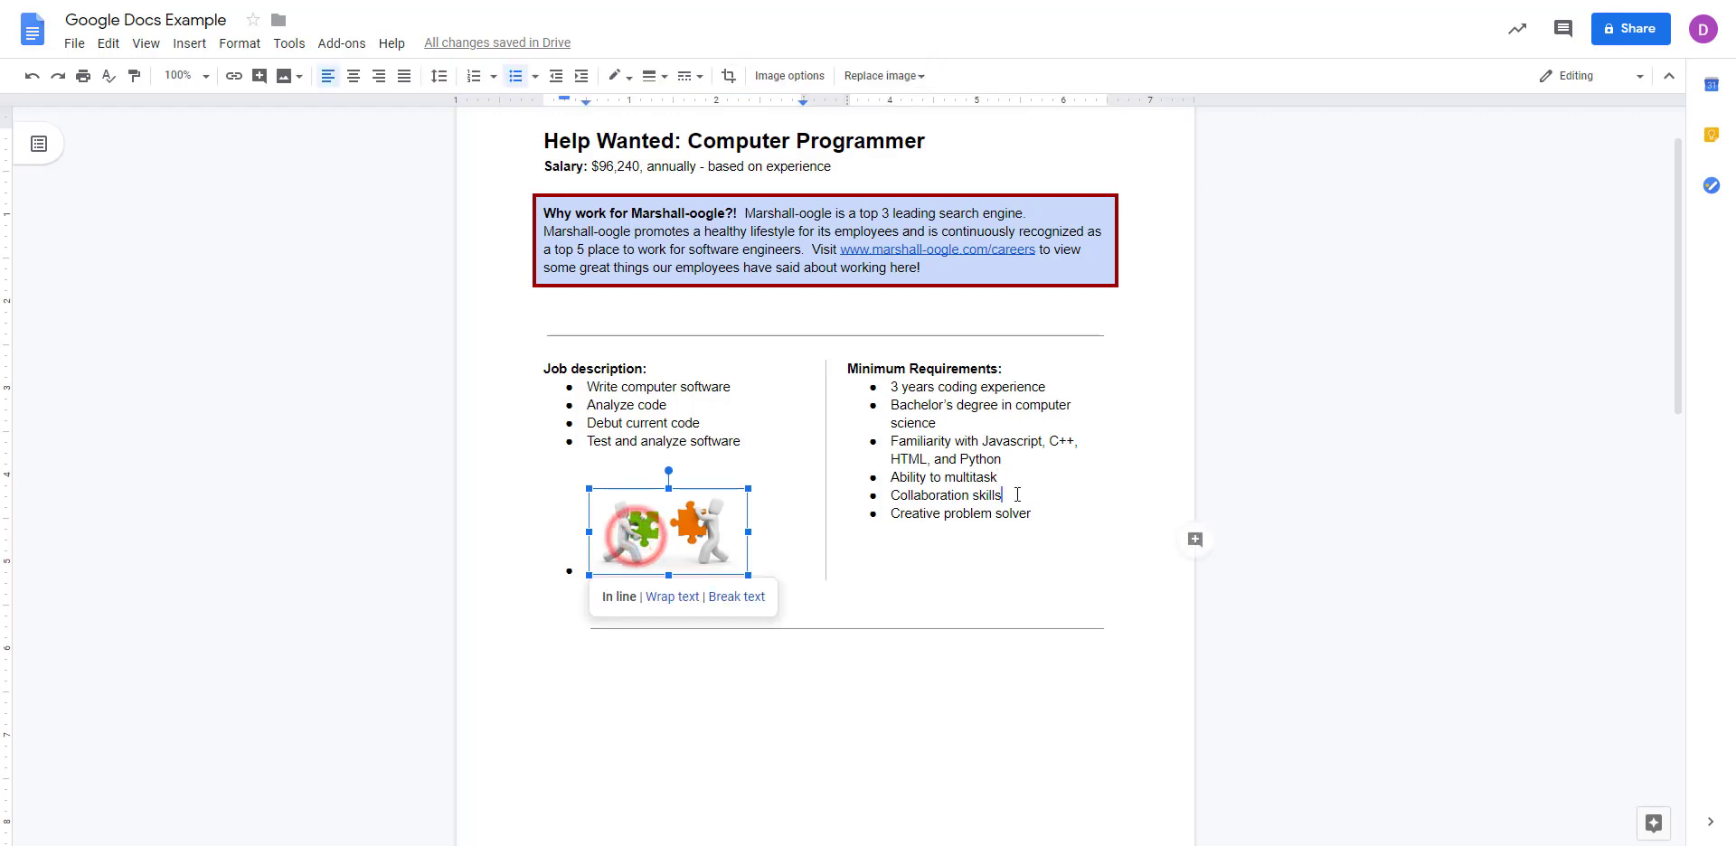
left_click_drag(631, 534, 1035, 518)
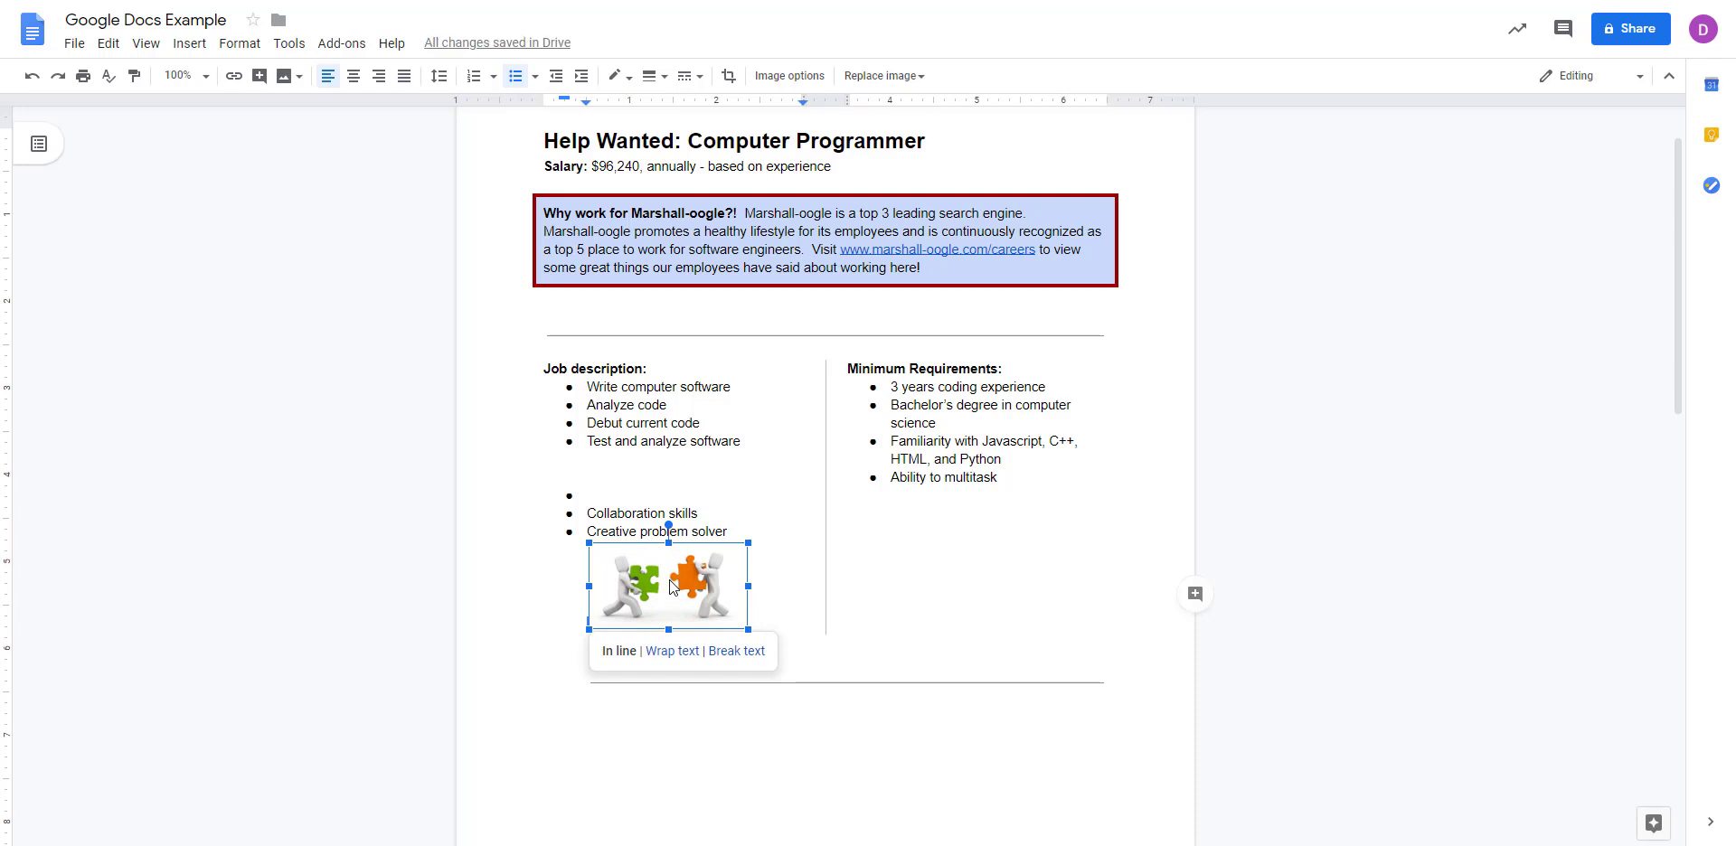
left_click_drag(946, 430, 947, 430)
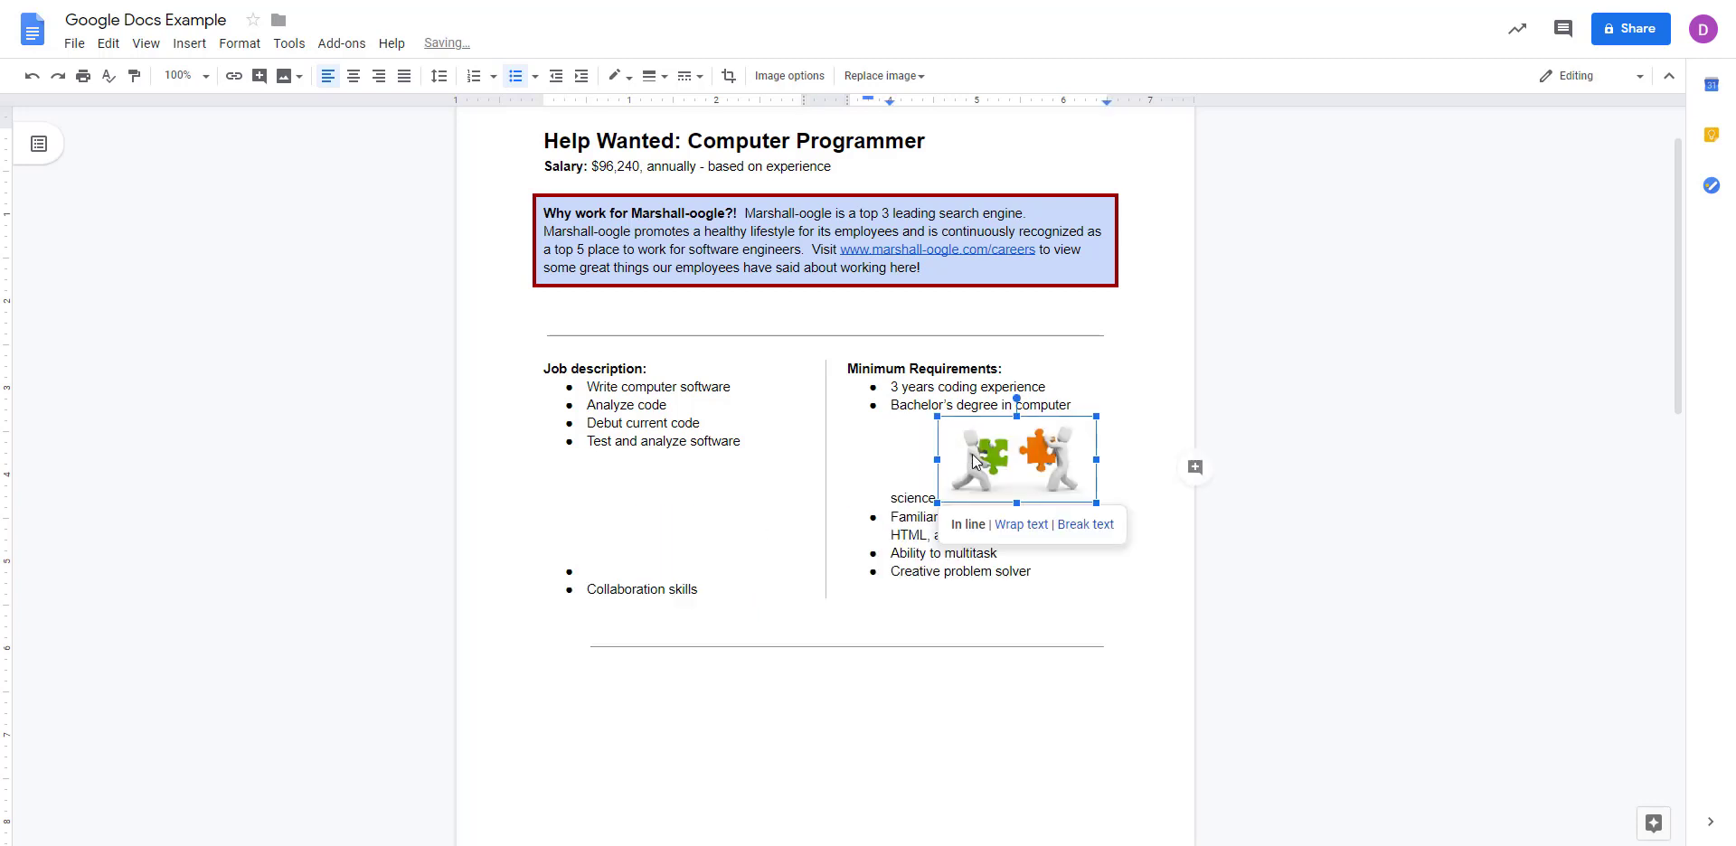
Set the puzzle-piece image to wrap text and move it up to the "3 years coding experience" item.
left_click(920, 499)
left_click(938, 496)
left_click(987, 480)
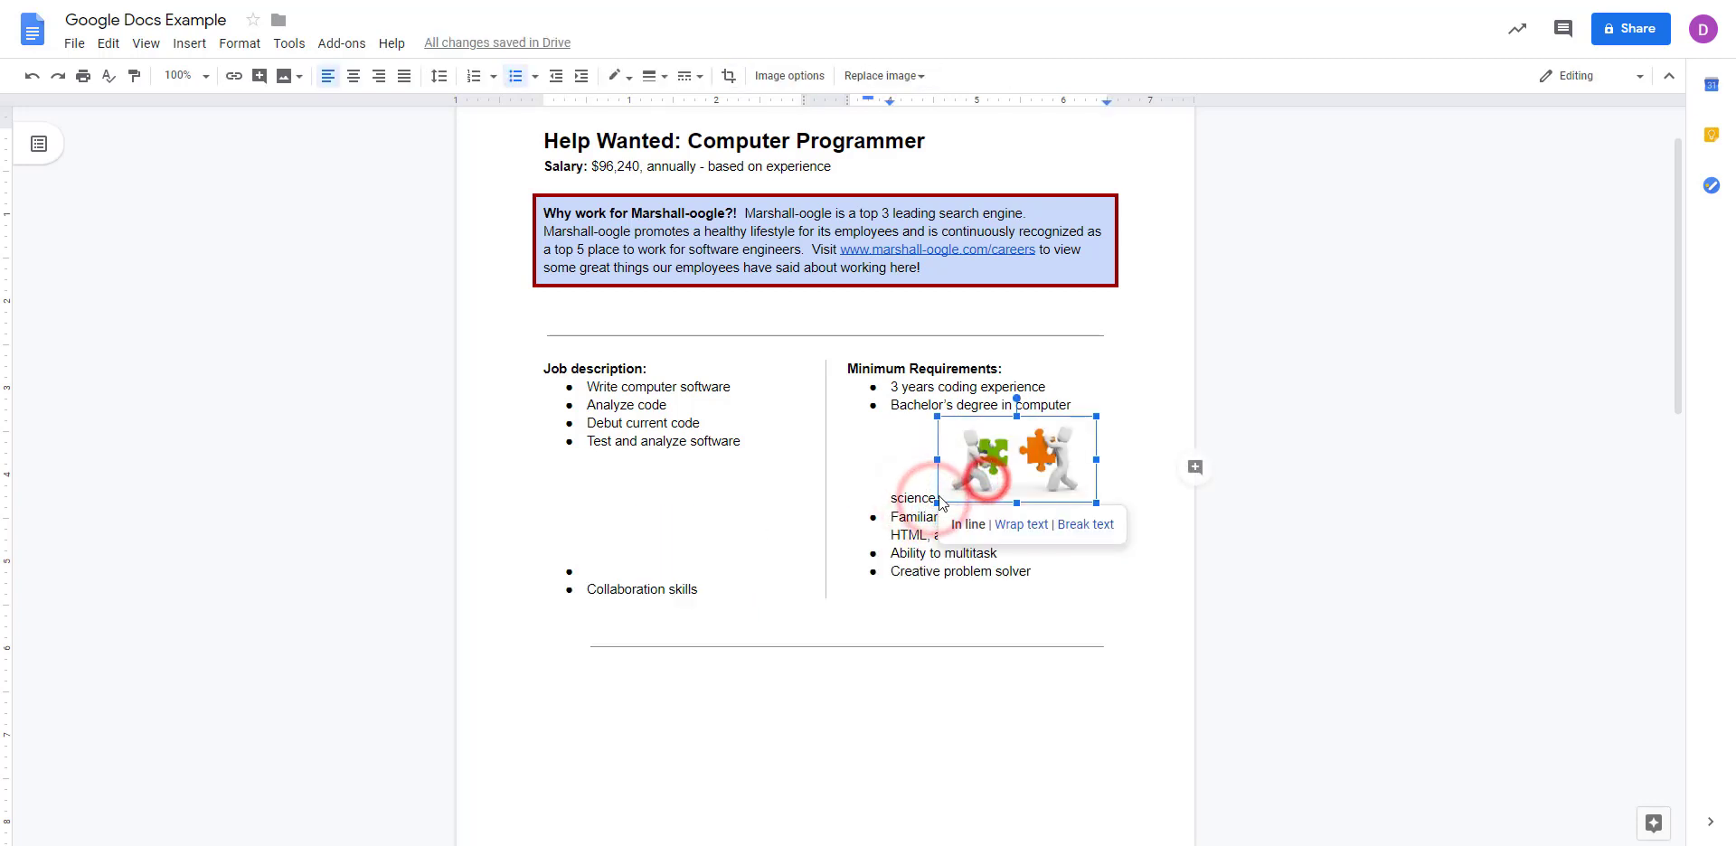
left_click(933, 497)
left_click(1031, 470)
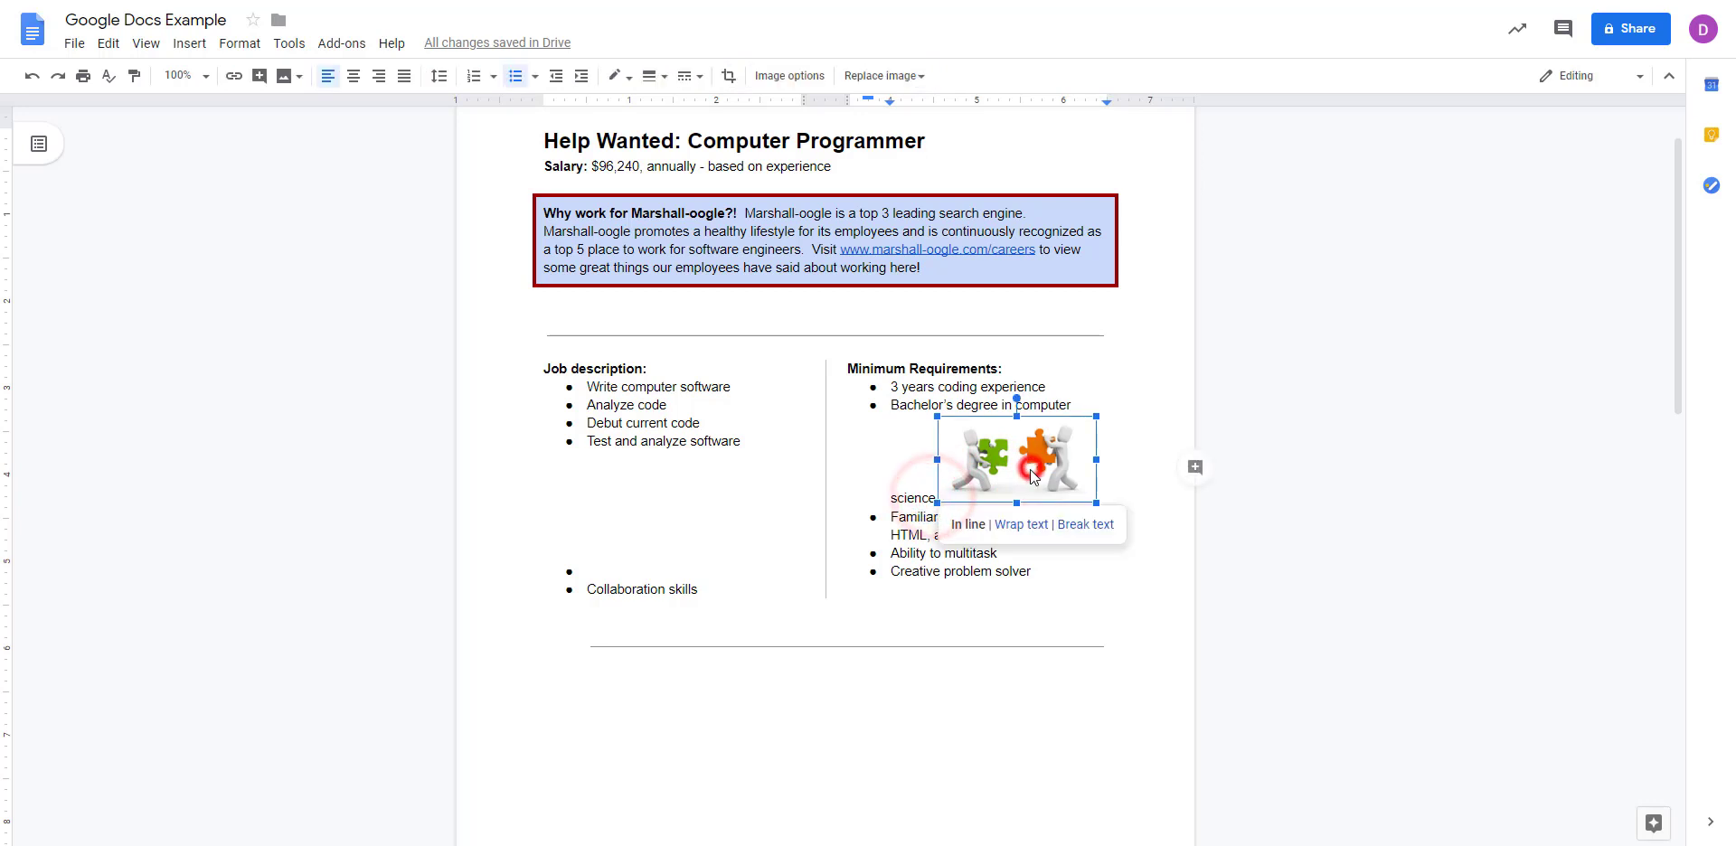
left_click(1019, 531)
left_click_drag(1028, 460, 984, 438)
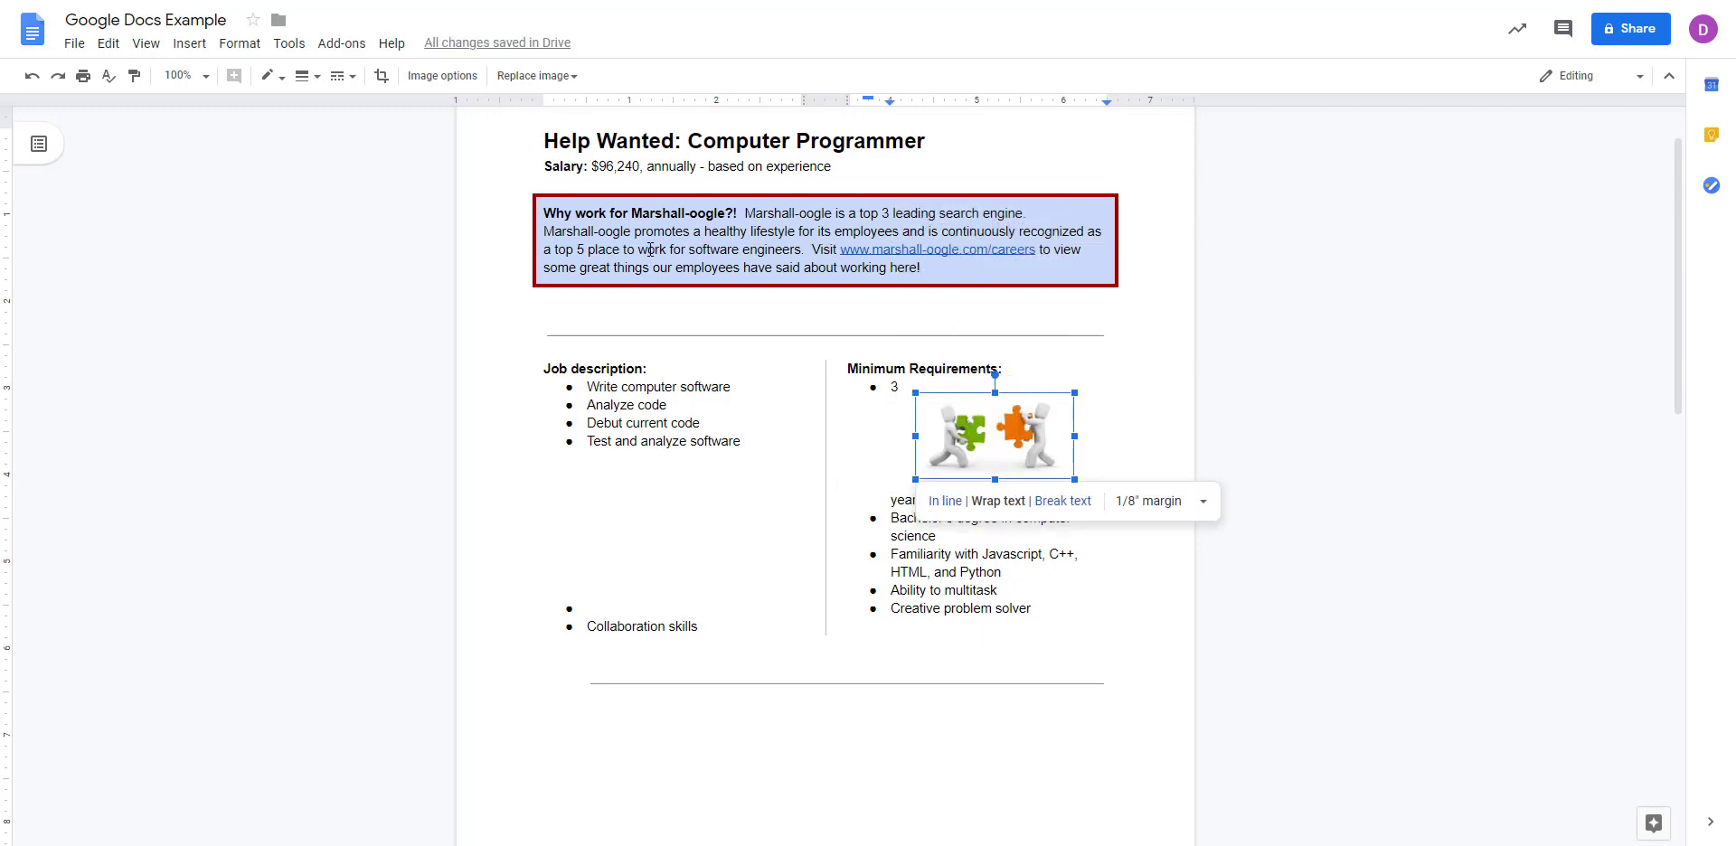
Move the wrapped image into the middle of the blue "Why work for Marshall-oogle?!" box.
left_click_drag(1001, 472, 1021, 233)
left_click(1151, 431)
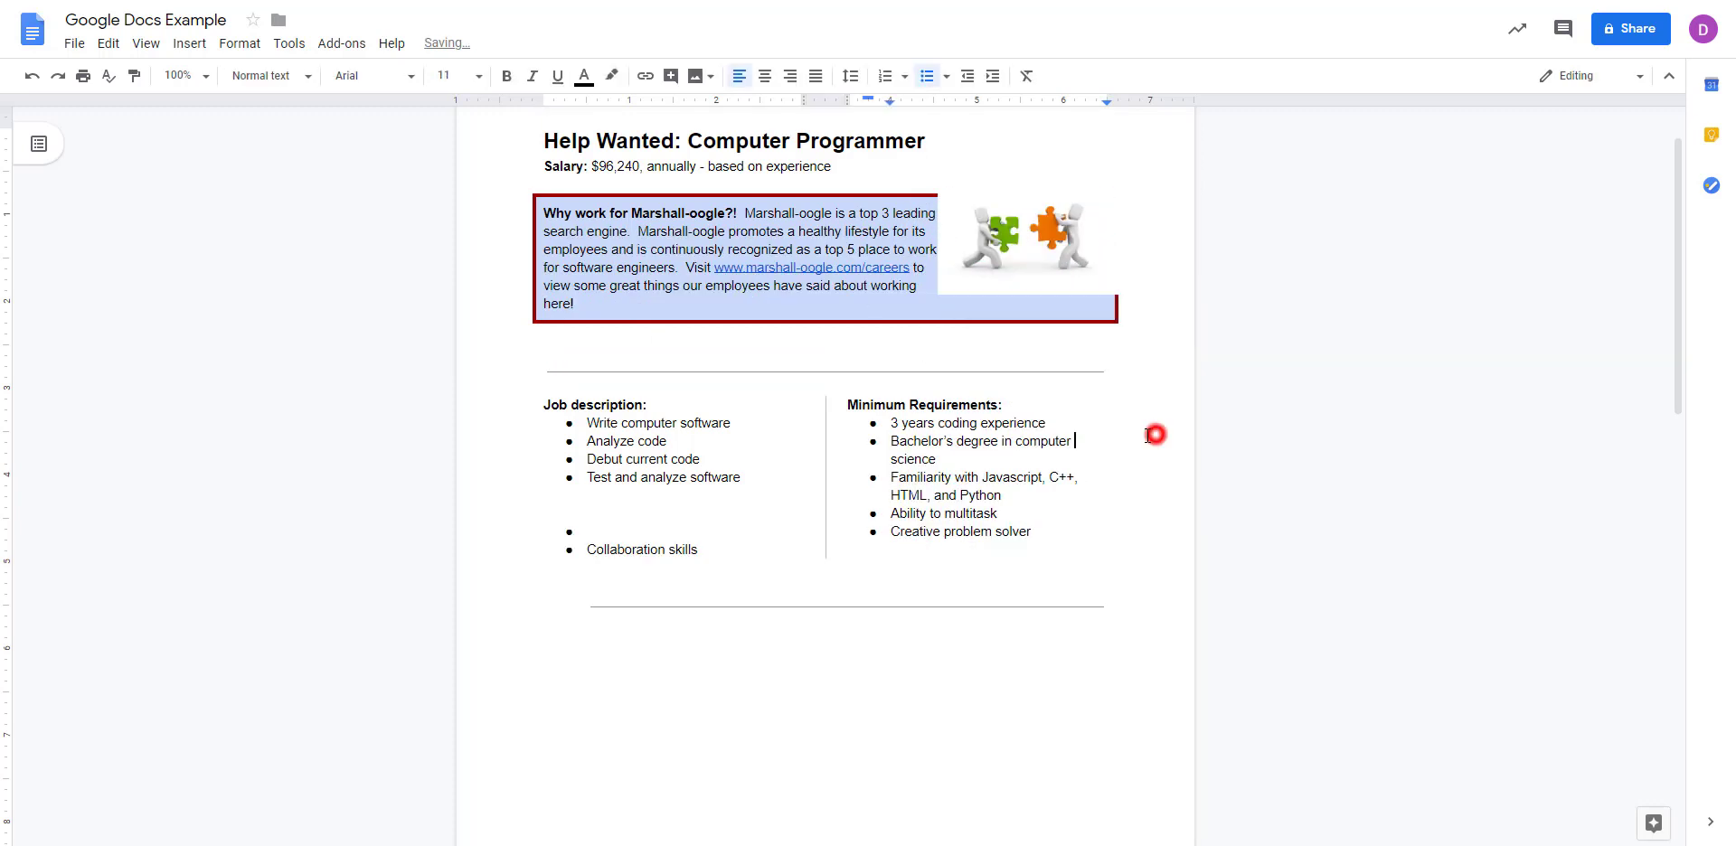
scroll(1151, 426, "up", 1)
left_click(1024, 304)
left_click_drag(1020, 305, 856, 316)
left_click(956, 289)
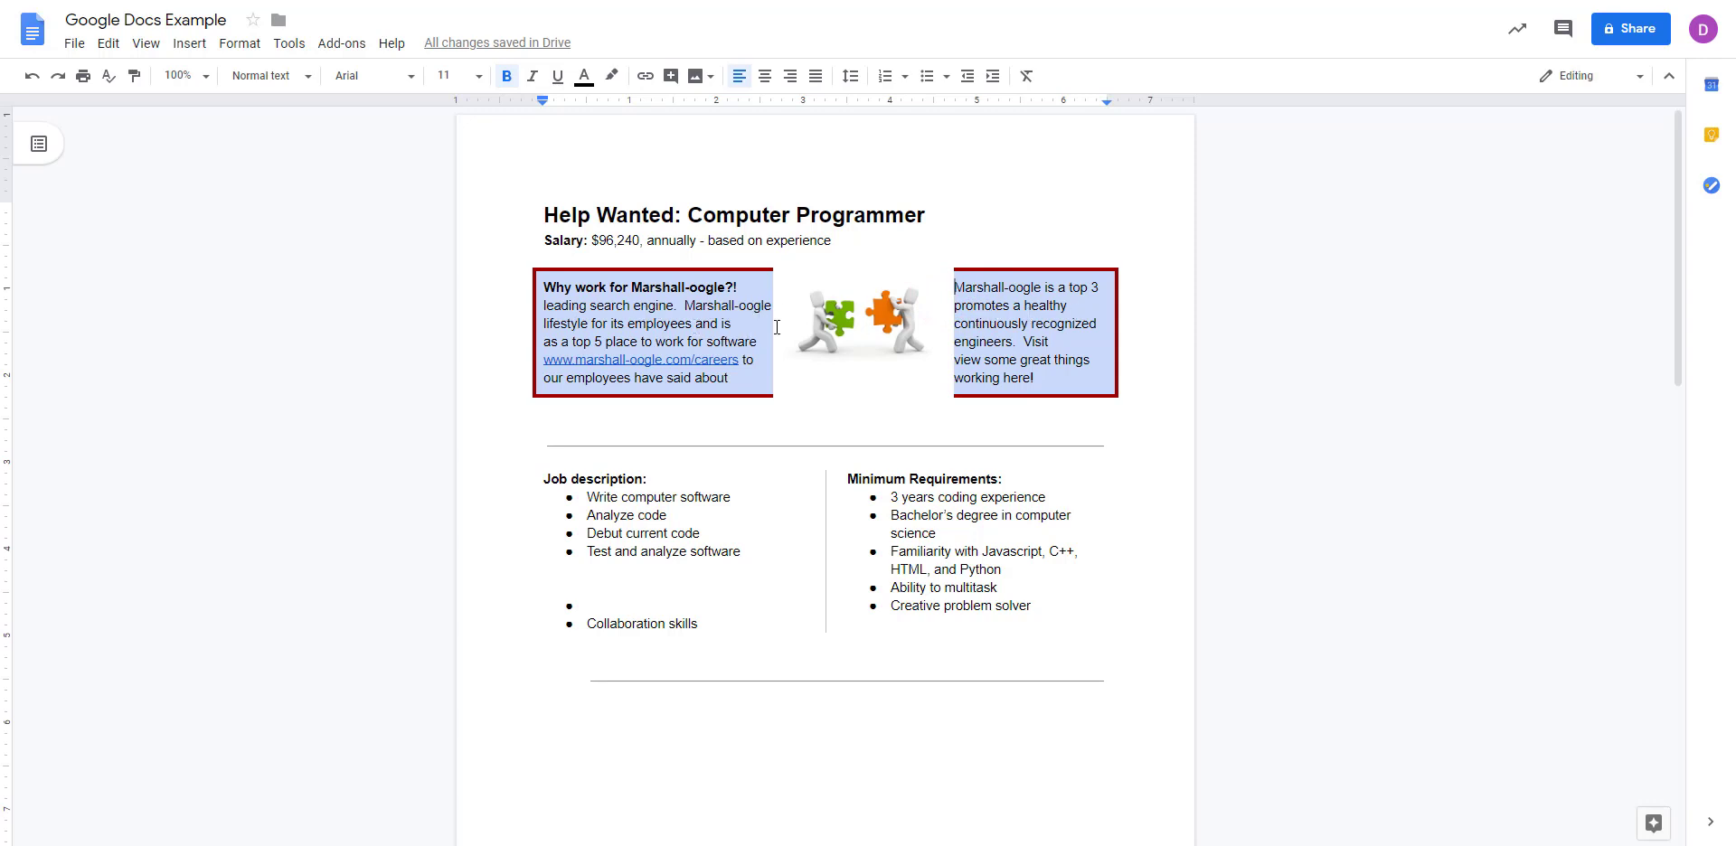
Set the image to break text and move it into the Minimum Requirements list below "Familiarity with Javascript, C++".
left_click(919, 327)
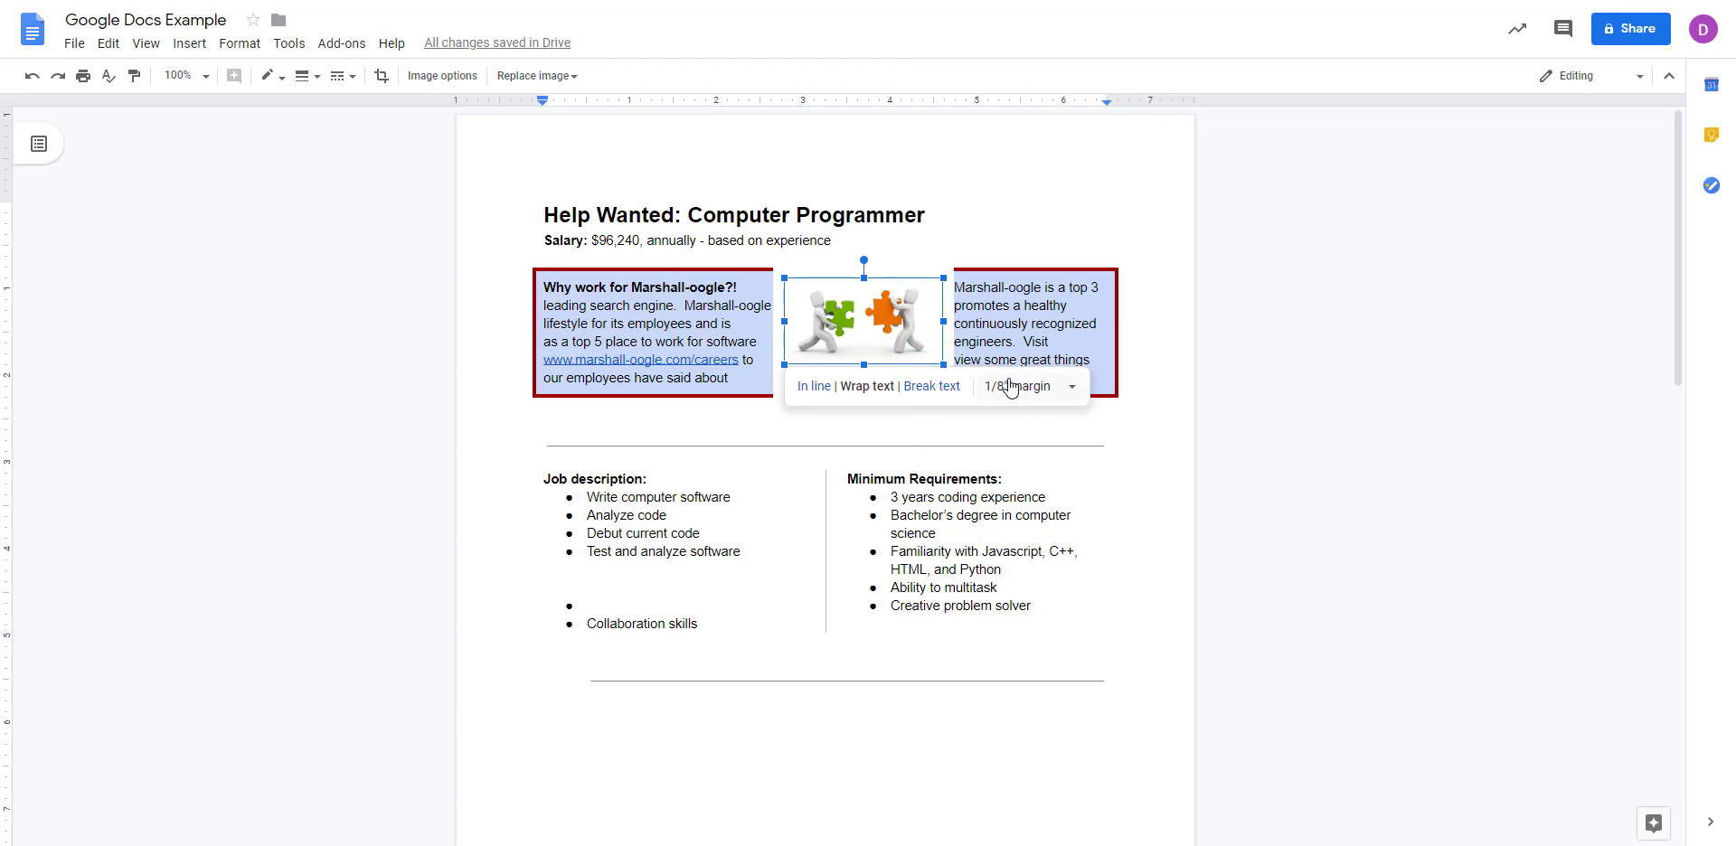
left_click(933, 387)
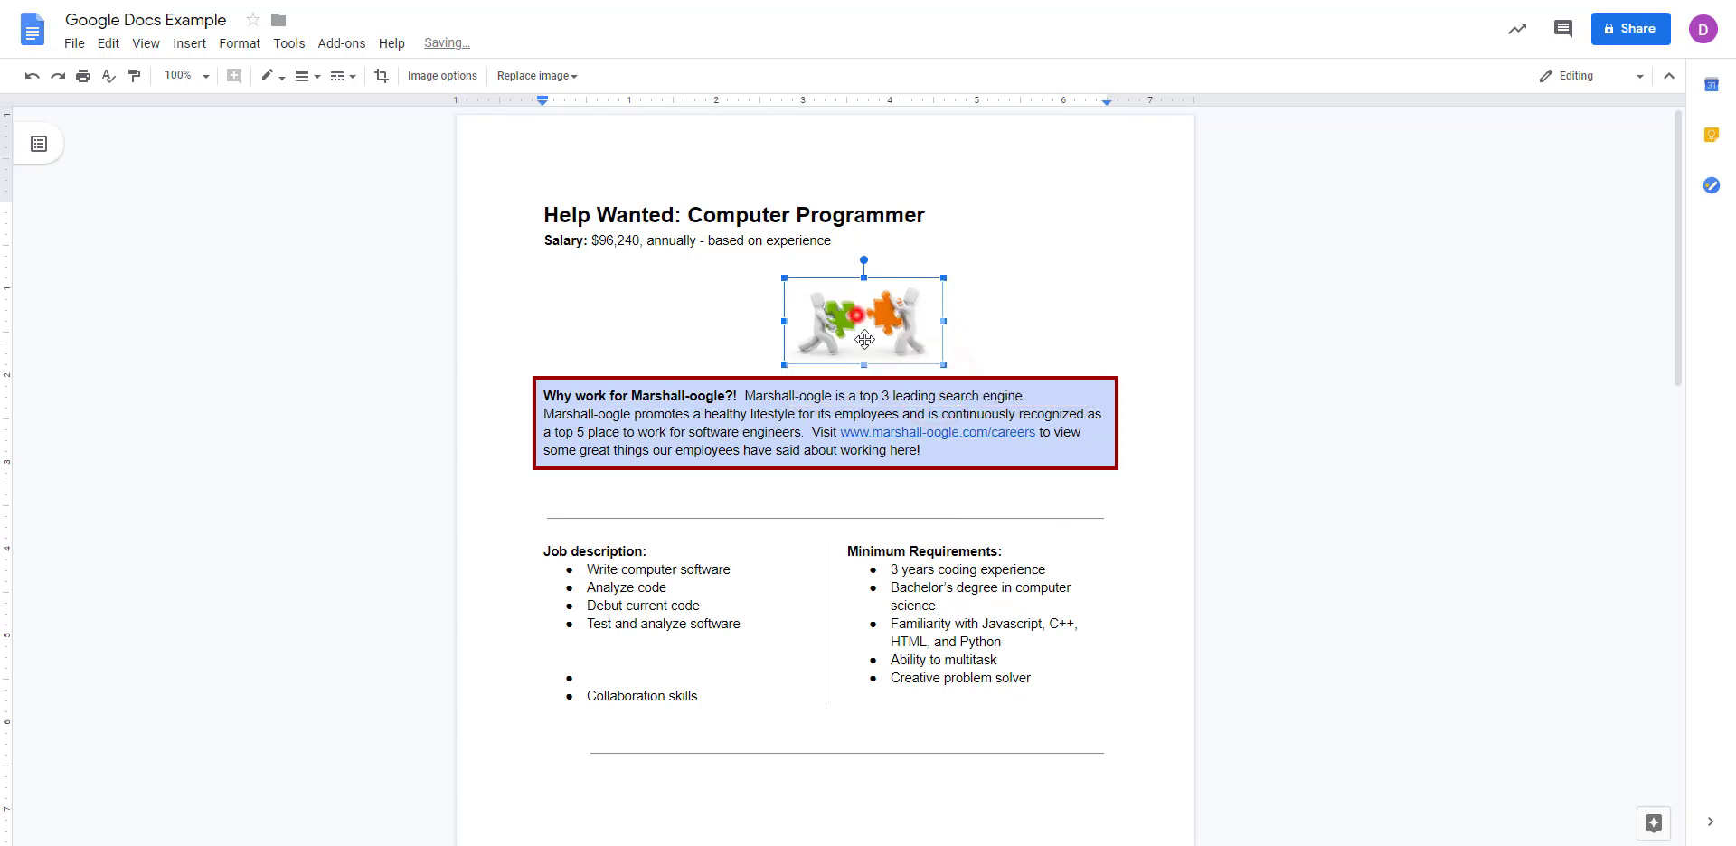
left_click_drag(856, 318, 983, 607)
left_click_drag(657, 670, 951, 531)
scroll(1104, 624, "down", 1)
left_click_drag(947, 400, 960, 483)
left_click(663, 587)
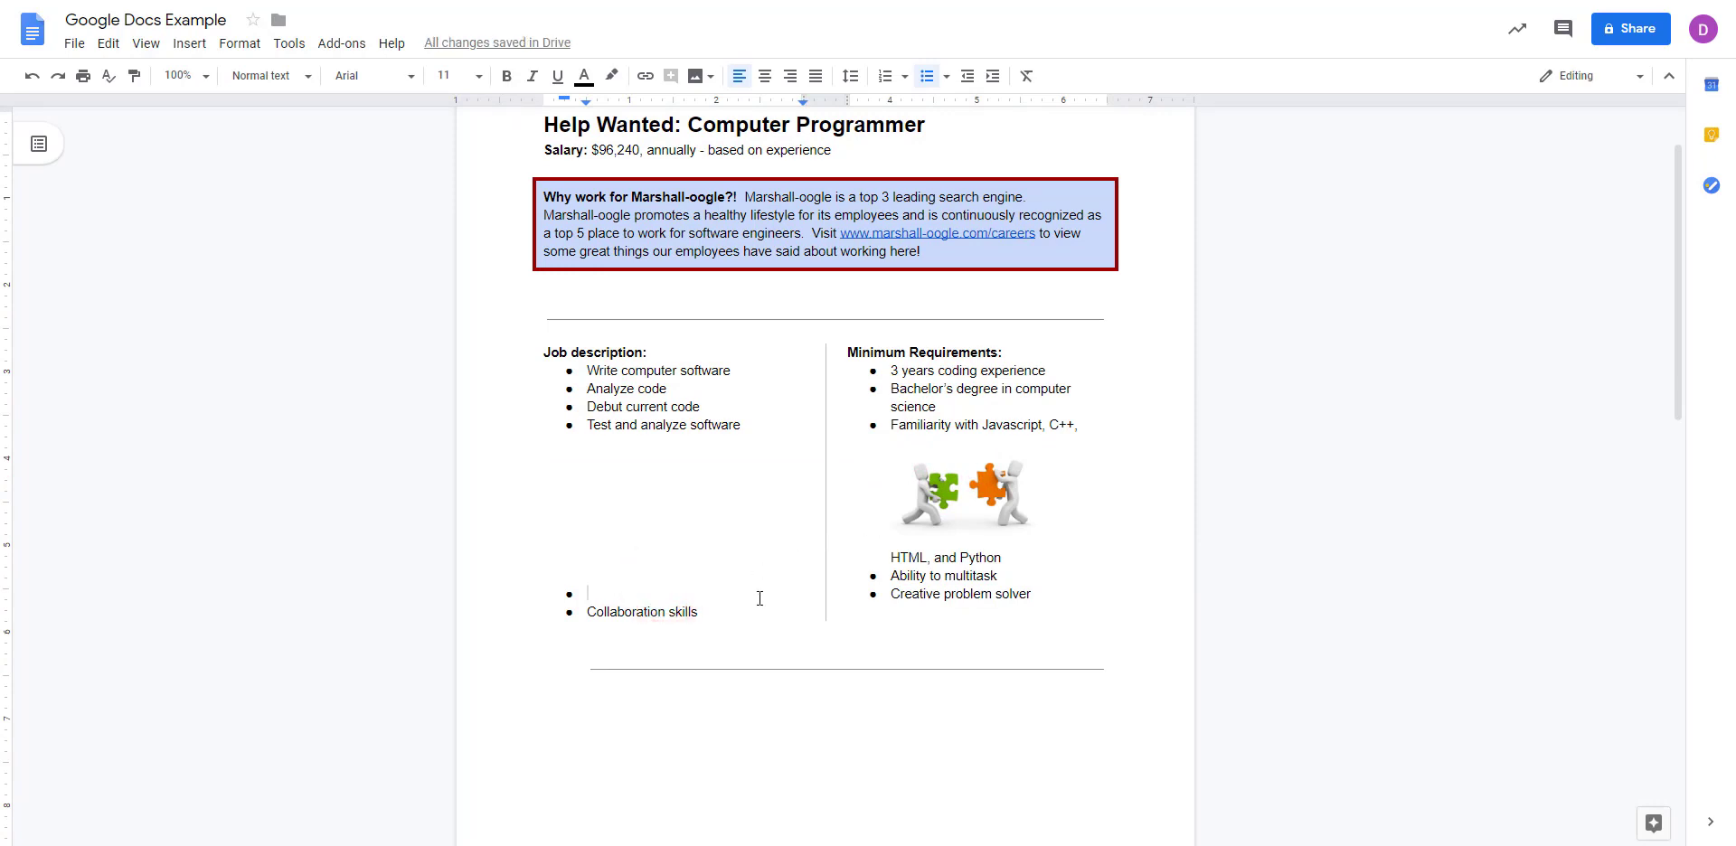
Move the puzzle-piece image directly below the Job description list and set it in line with the text.
left_click(963, 492)
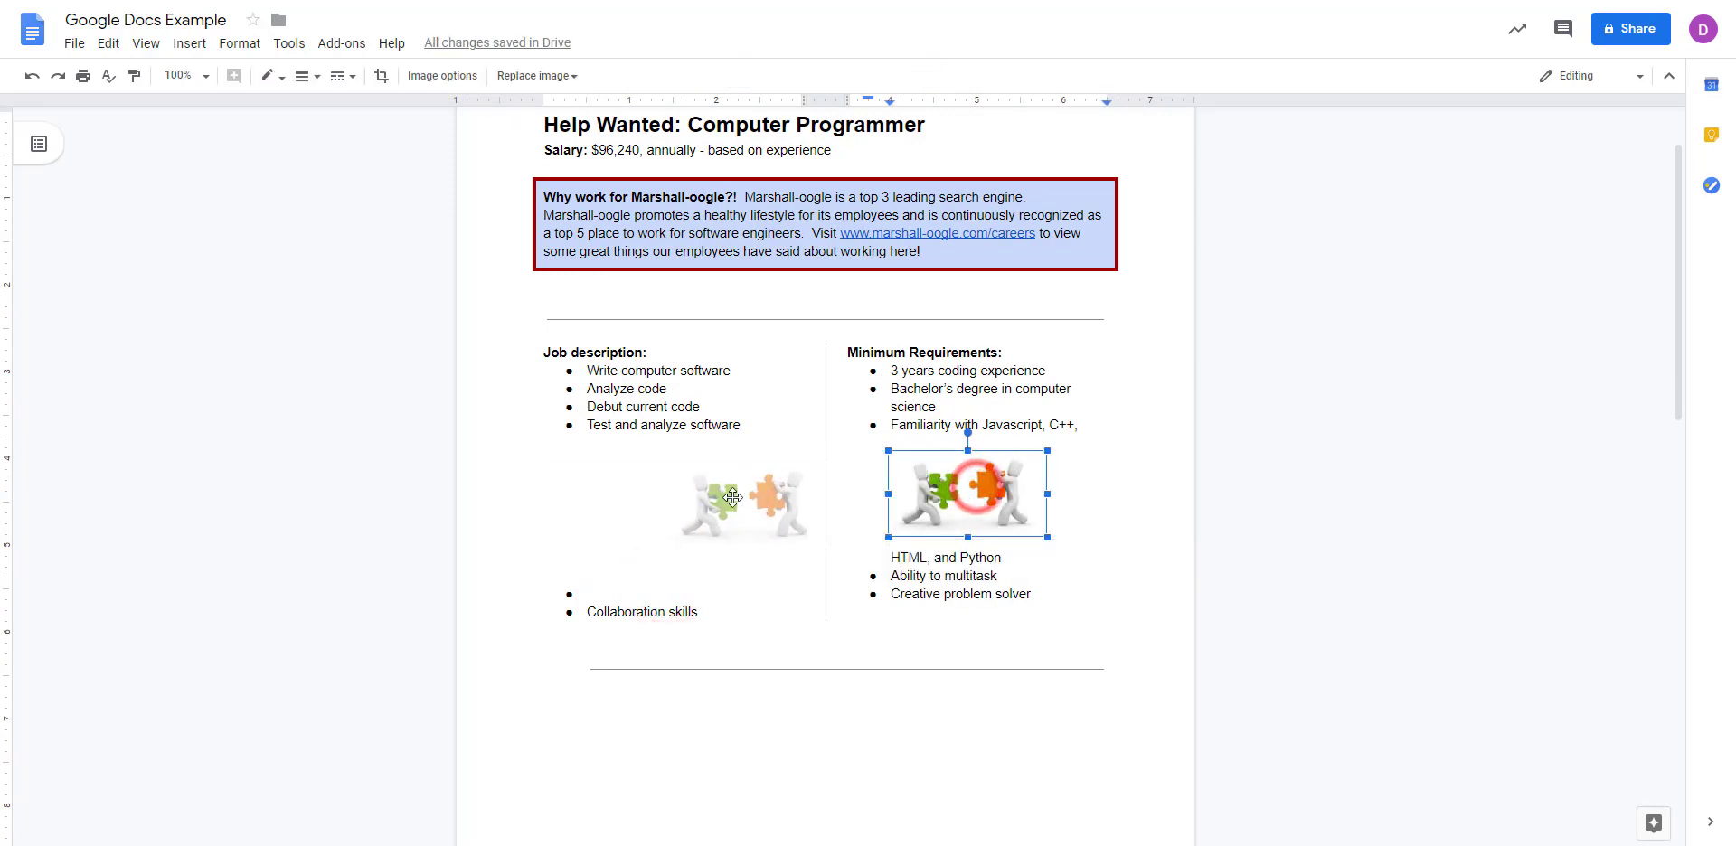
left_click_drag(964, 493, 662, 502)
left_click(675, 438)
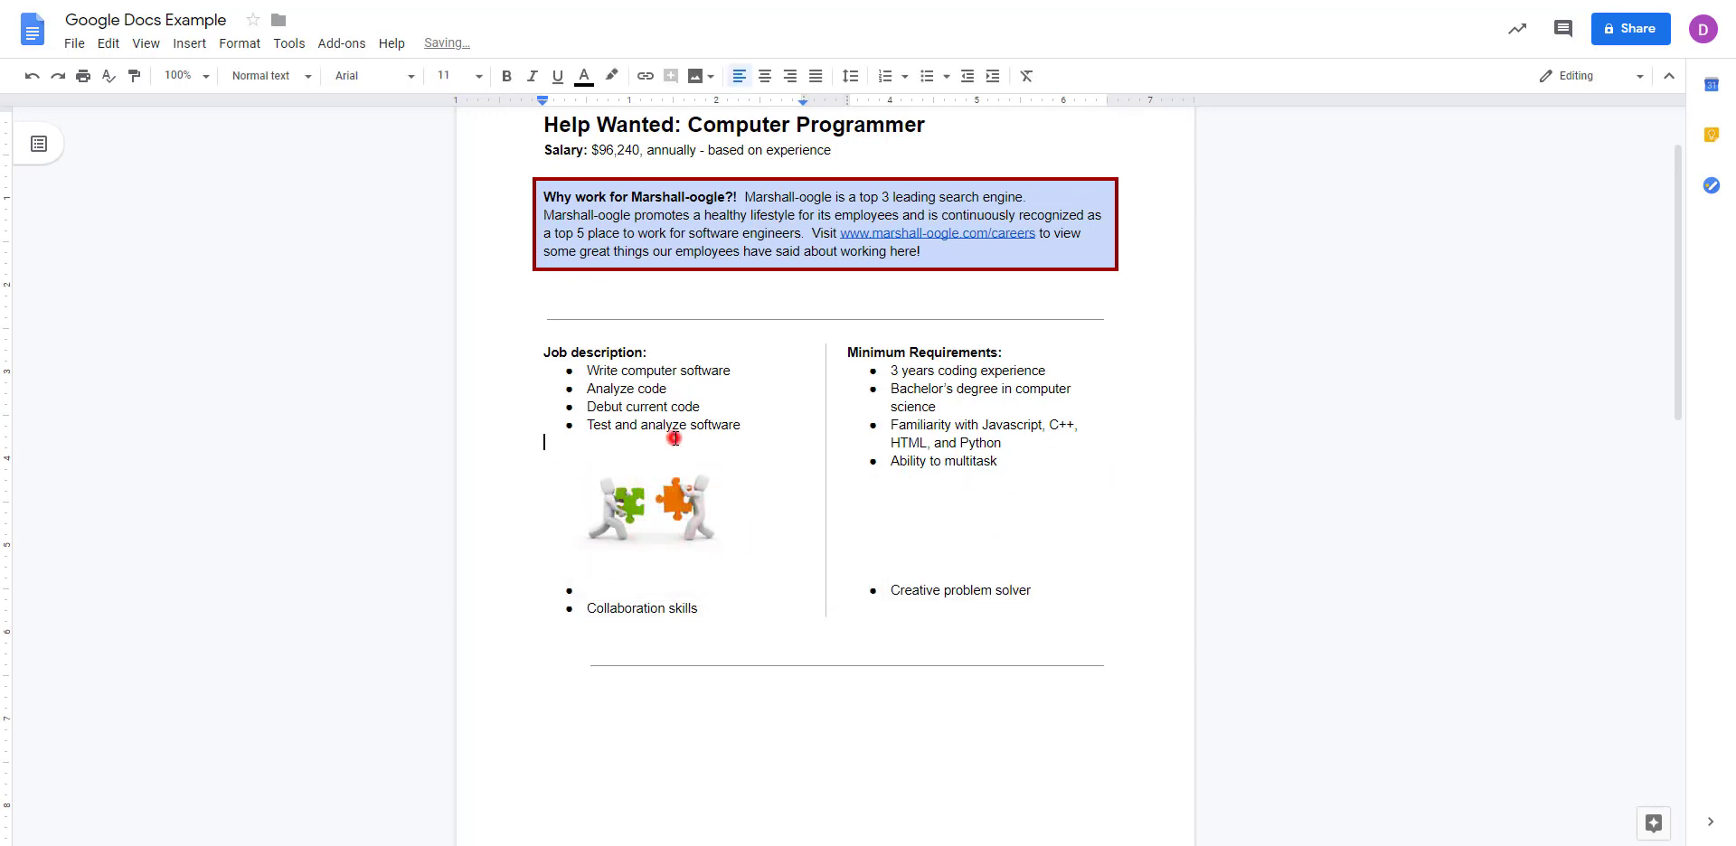
left_click(954, 511)
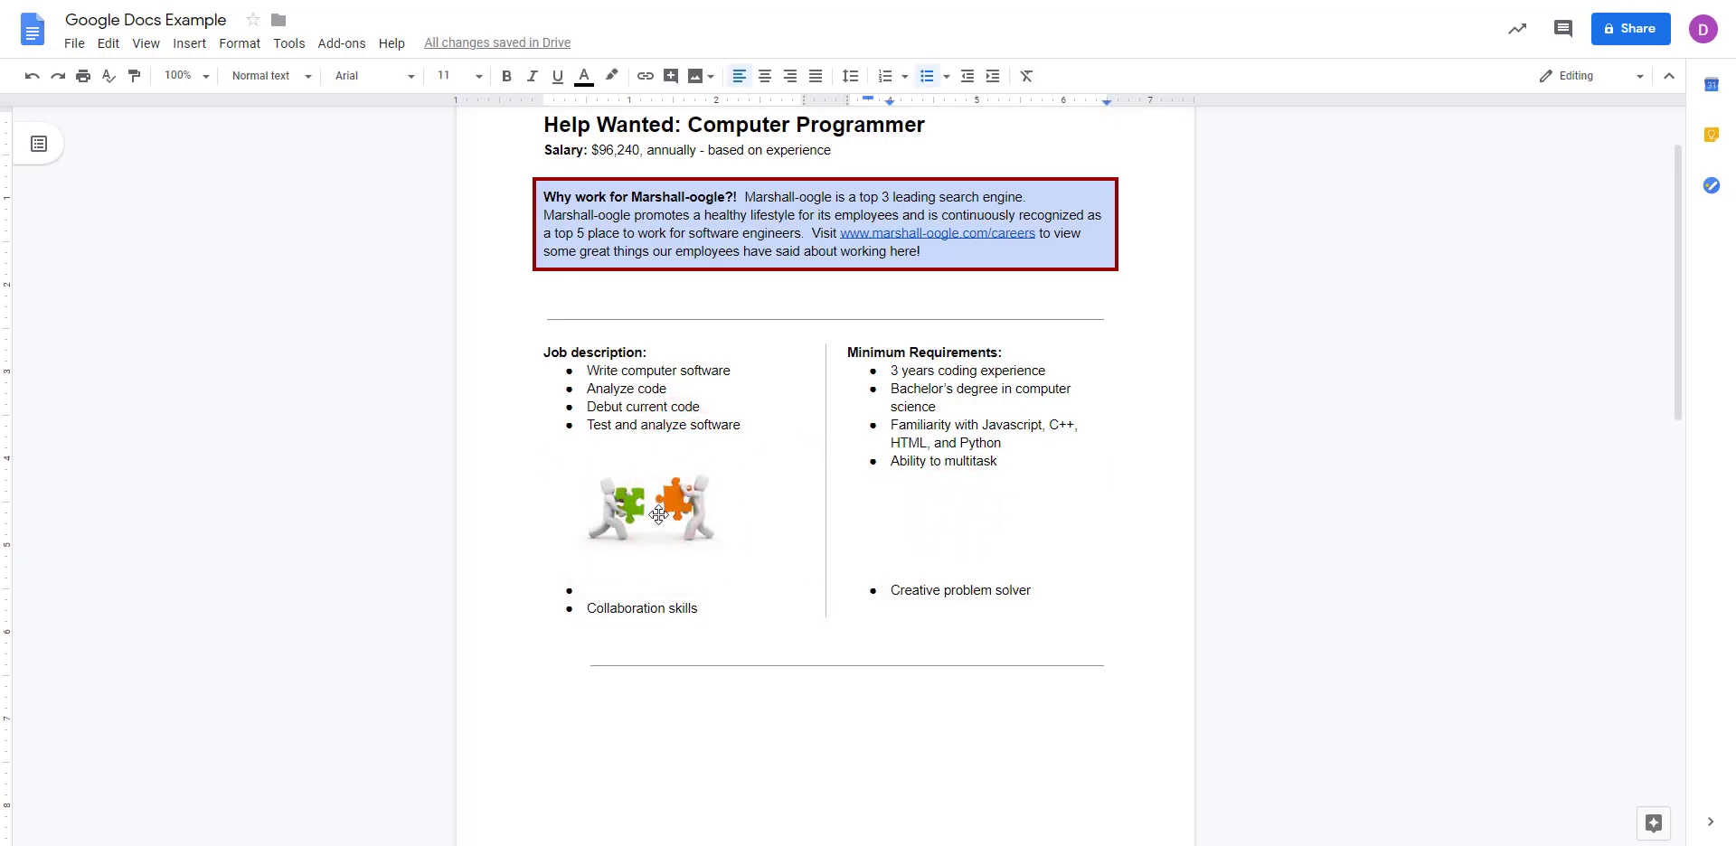
left_click_drag(648, 517, 666, 545)
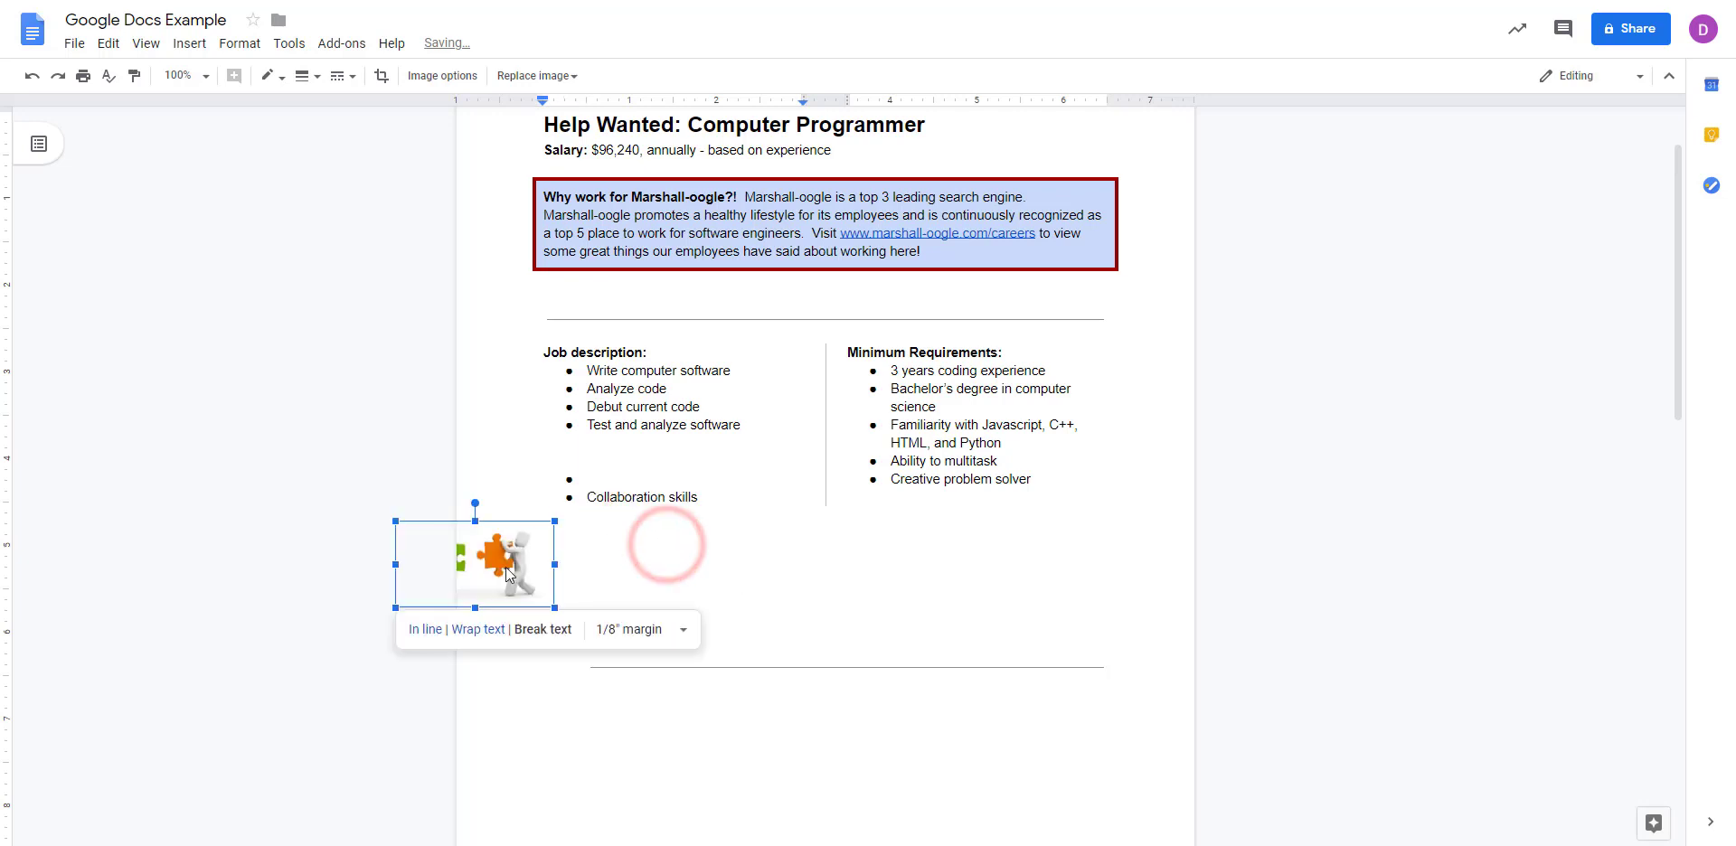
left_click_drag(508, 562, 654, 471)
left_click_drag(661, 468, 634, 458)
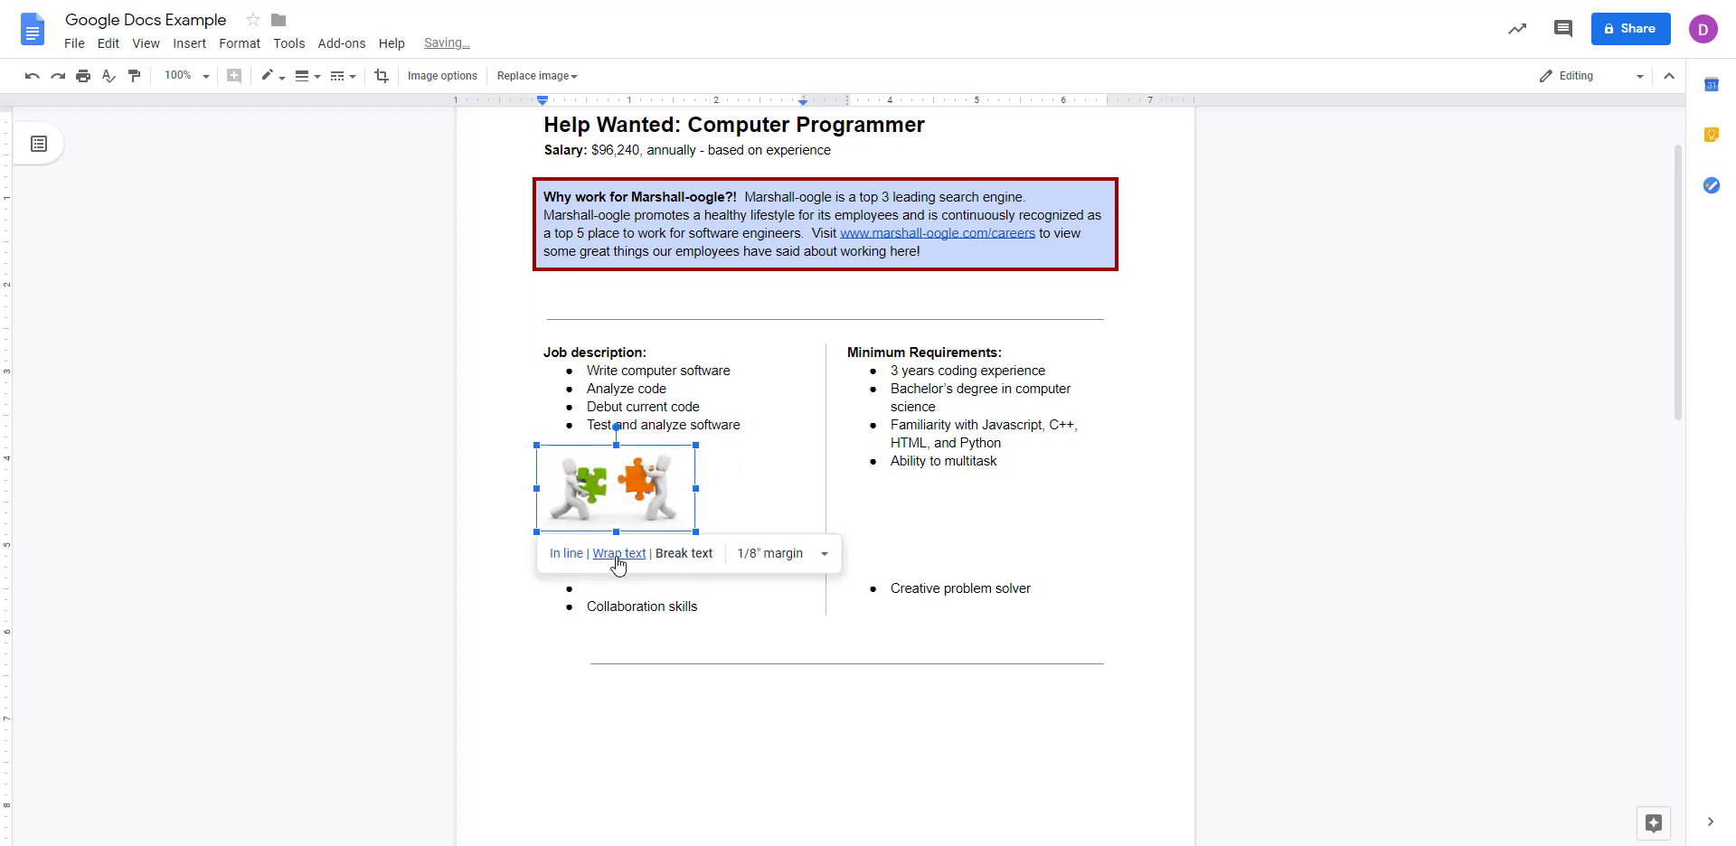
left_click(570, 553)
left_click(717, 478)
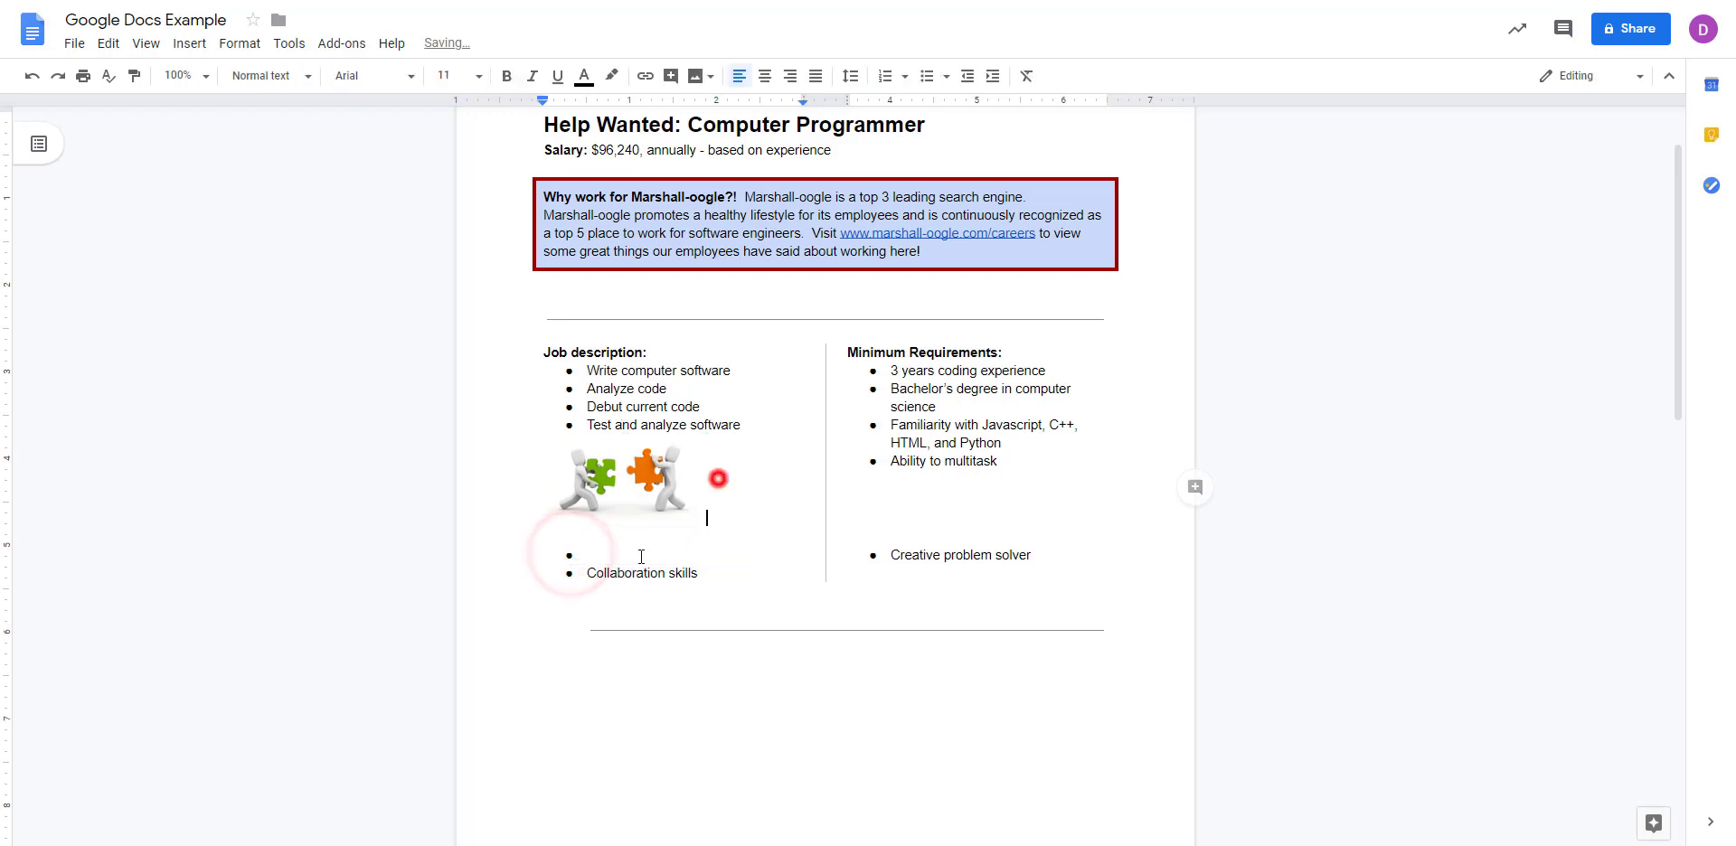
Remove the empty space and bullets so "Collaboration skills" follows "Ability to multitask" in the Minimum Requirements list.
left_click(926, 530)
left_click(1035, 500)
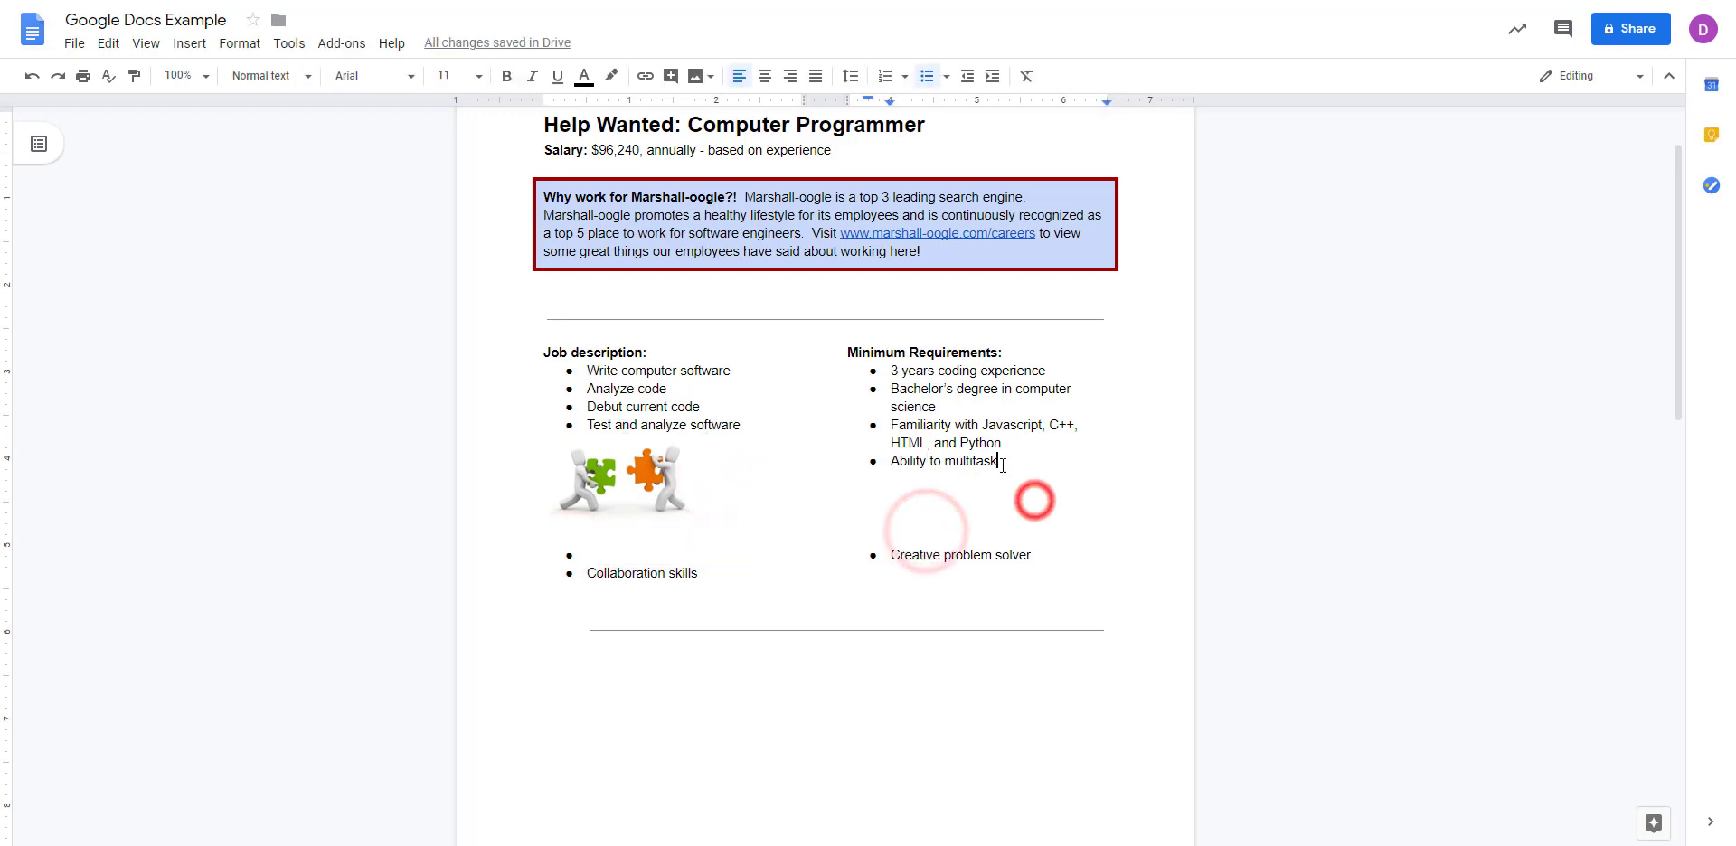
key("Delete")
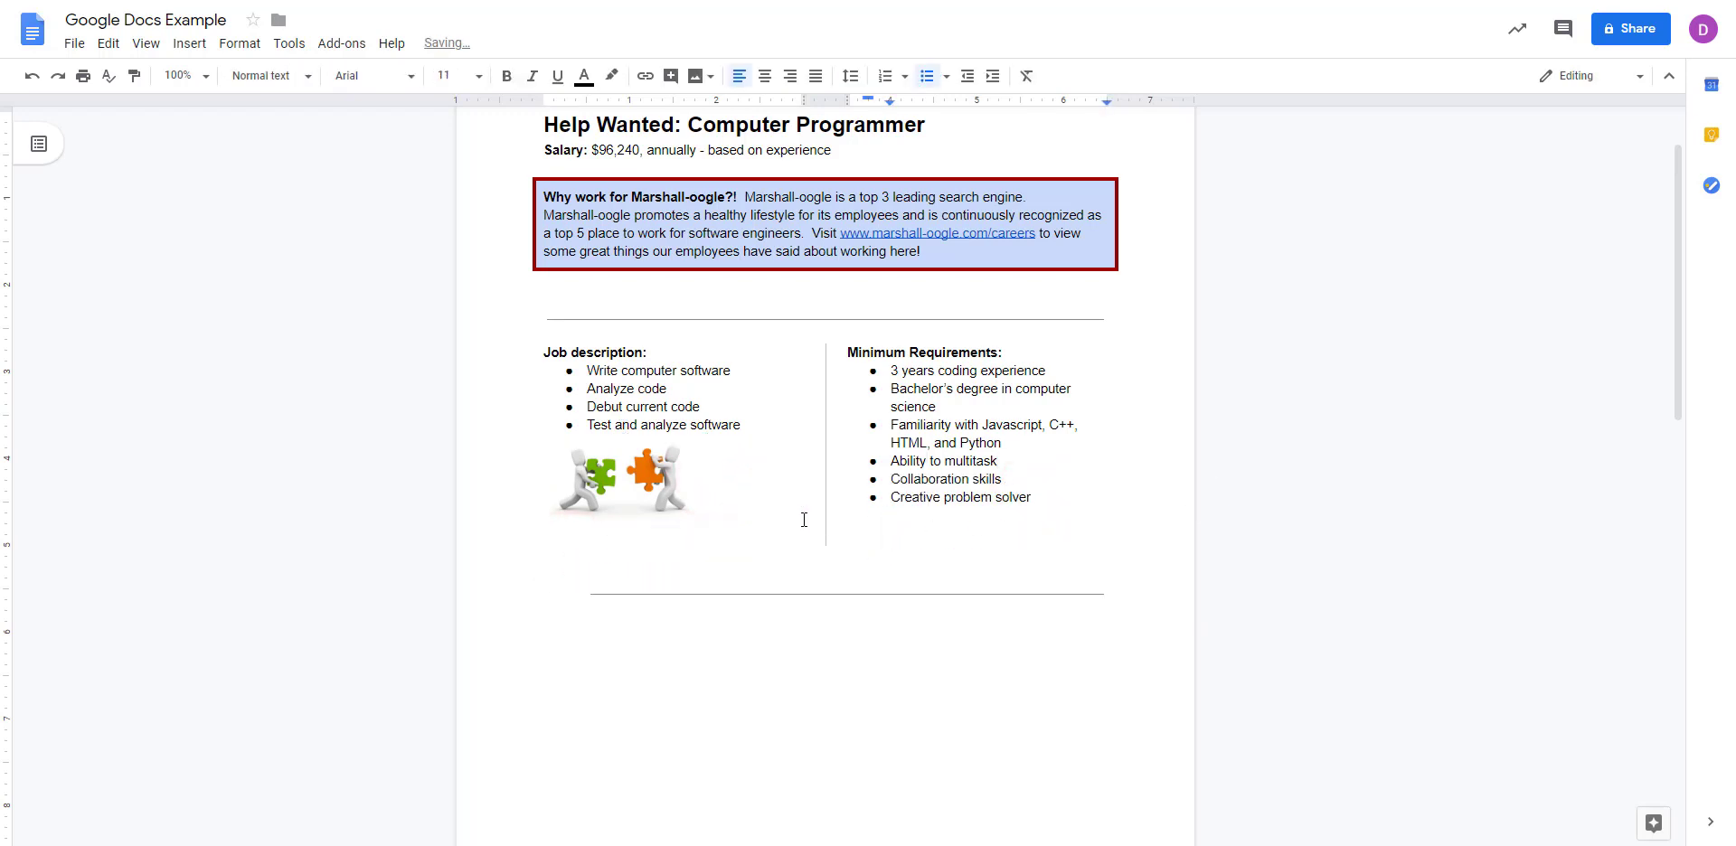
left_click(914, 534)
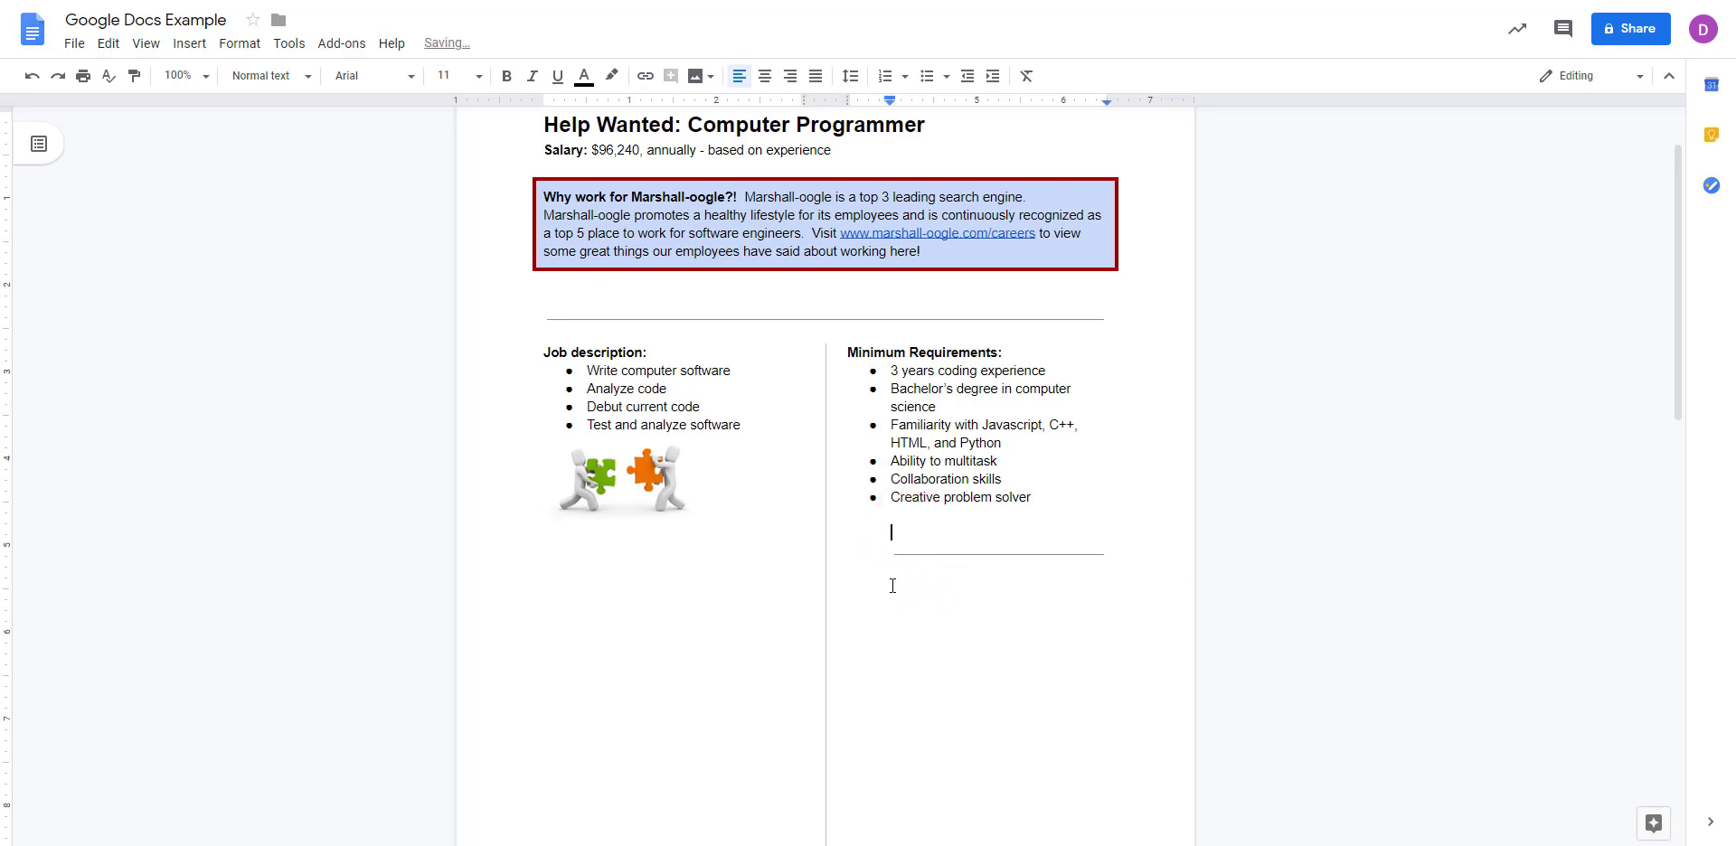
key("BackSpace")
Set the image below the Job description list to wrap text and shift it up and right over the list.
left_click(656, 488)
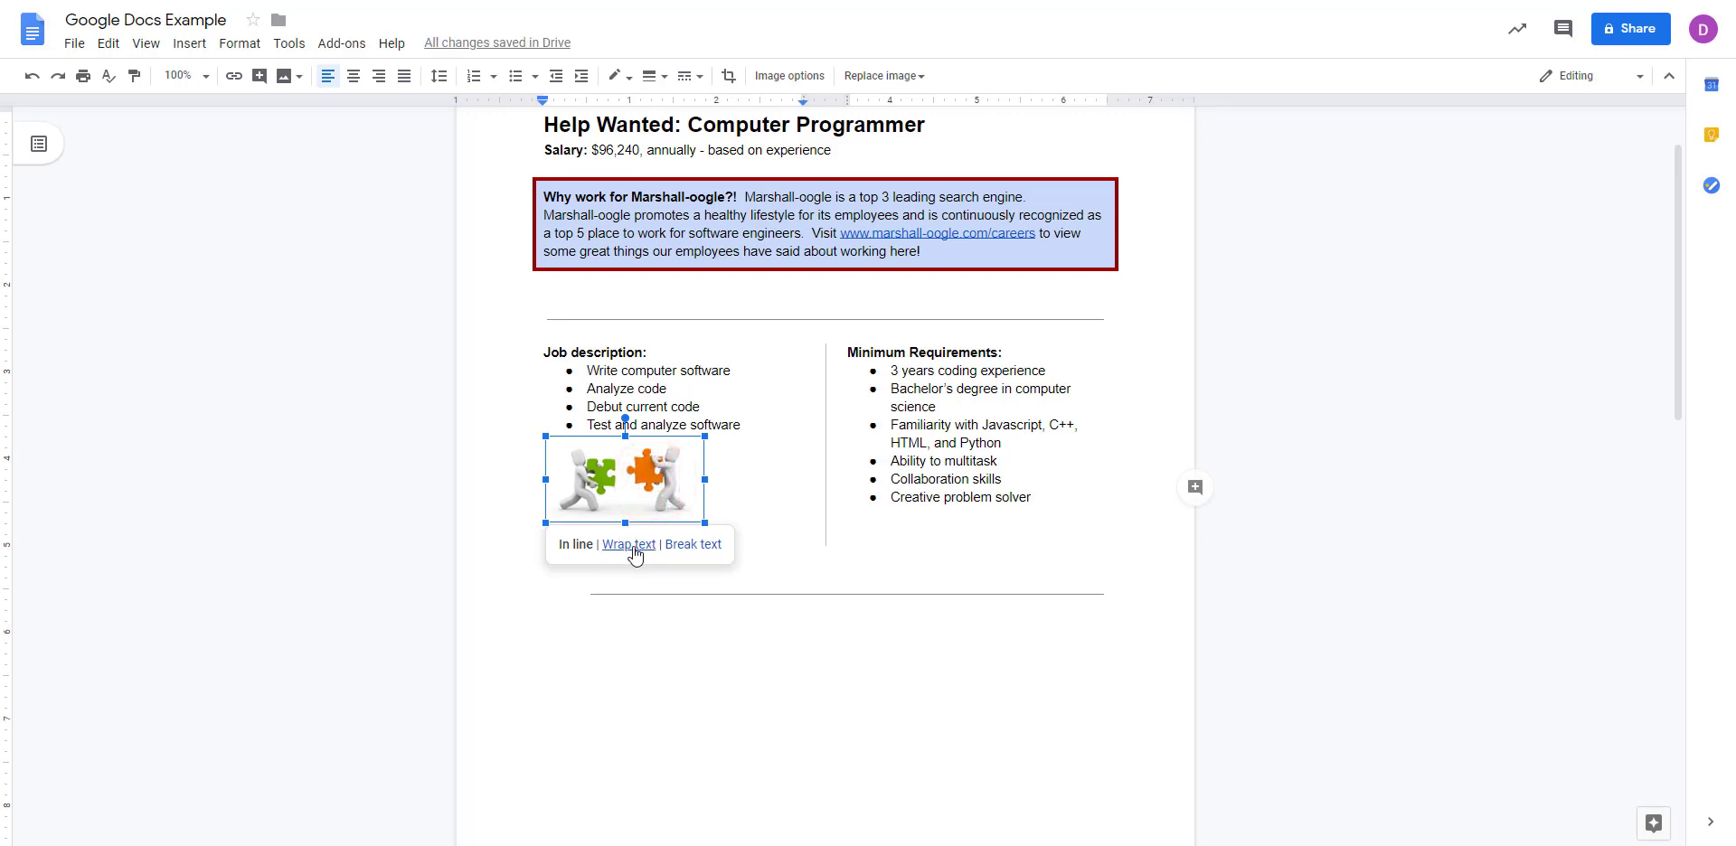
left_click(607, 551)
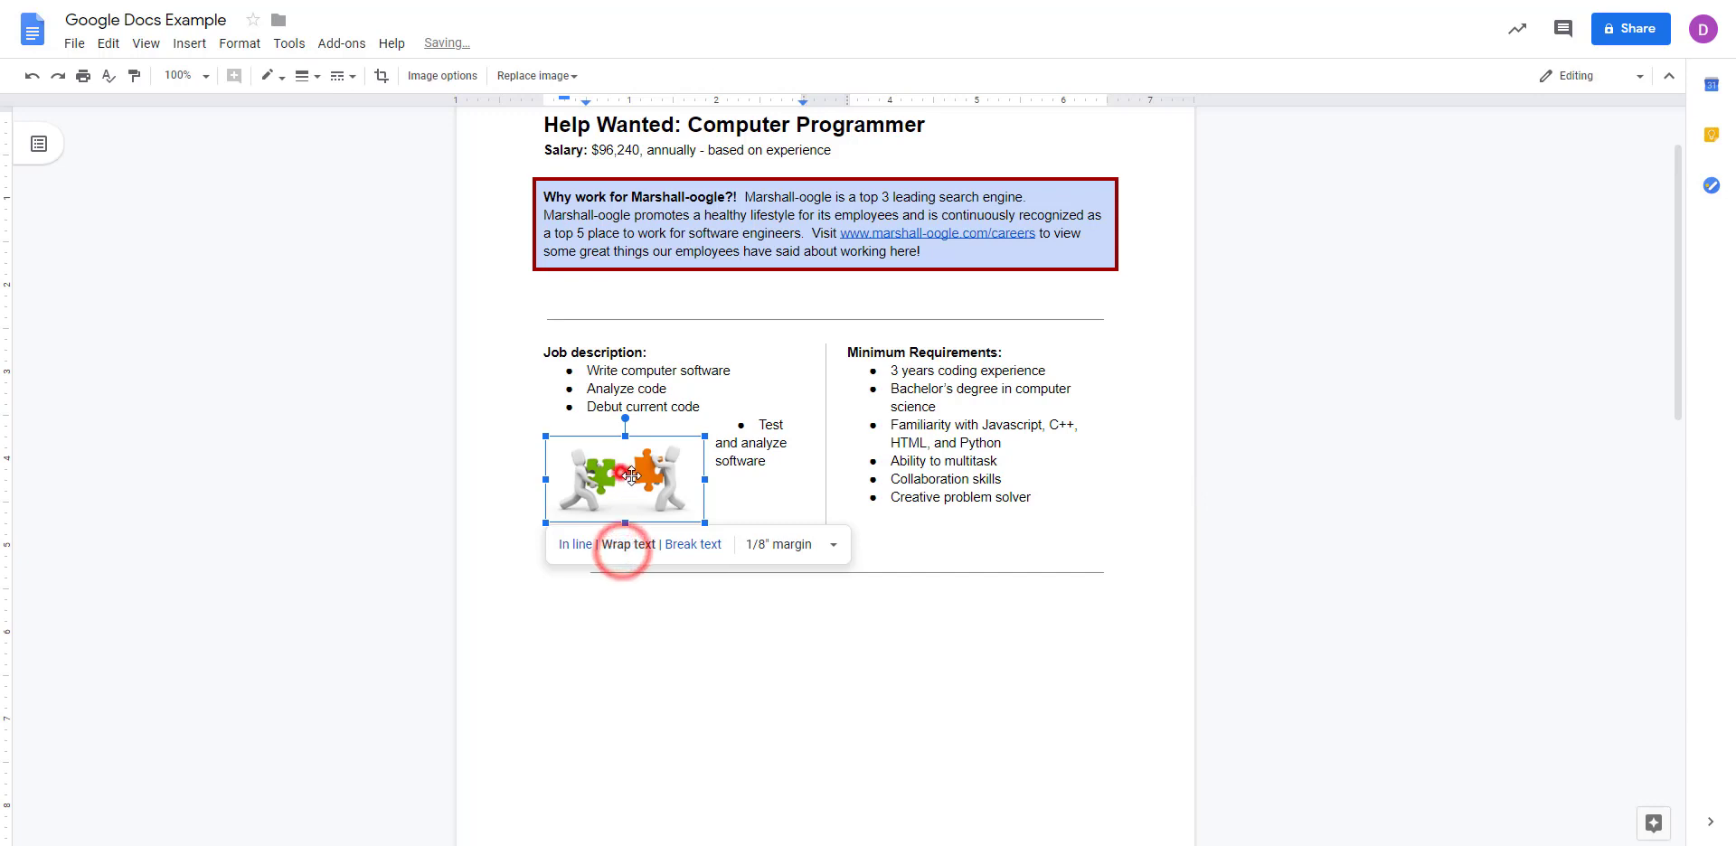
left_click_drag(627, 482, 685, 466)
Set the image to break text and place it below the "Test and analyze software" item.
left_click(740, 555)
left_click_drag(686, 465, 660, 543)
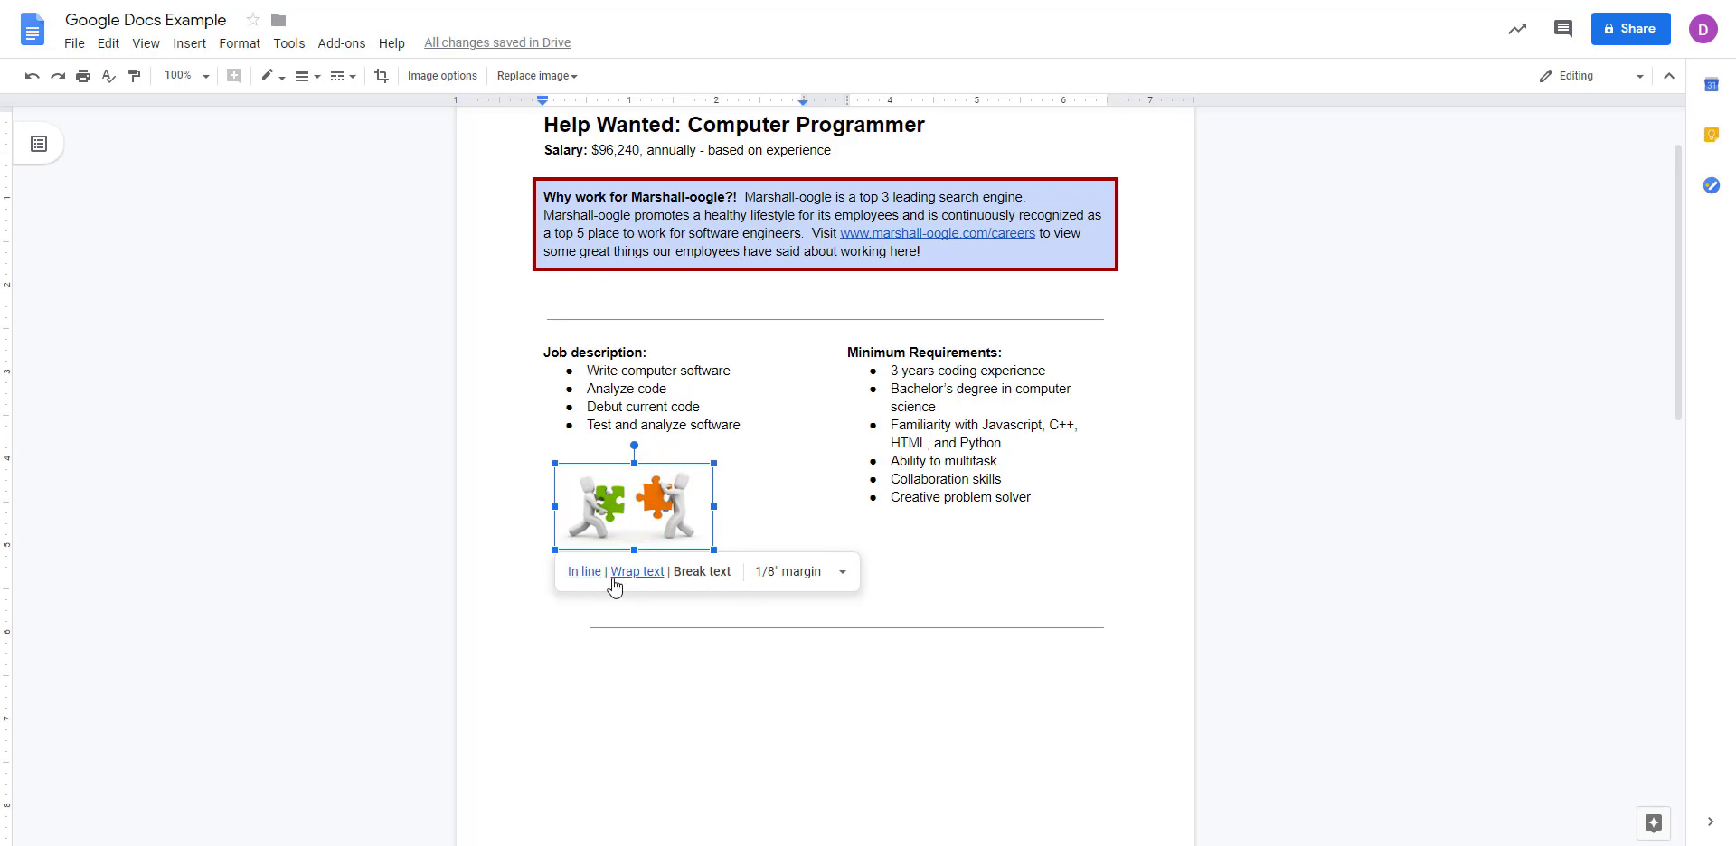
left_click(613, 580)
left_click(693, 564)
Check the image's margin options, leave them unchanged, and shift the image slightly down and right below the Job description list.
left_click(808, 561)
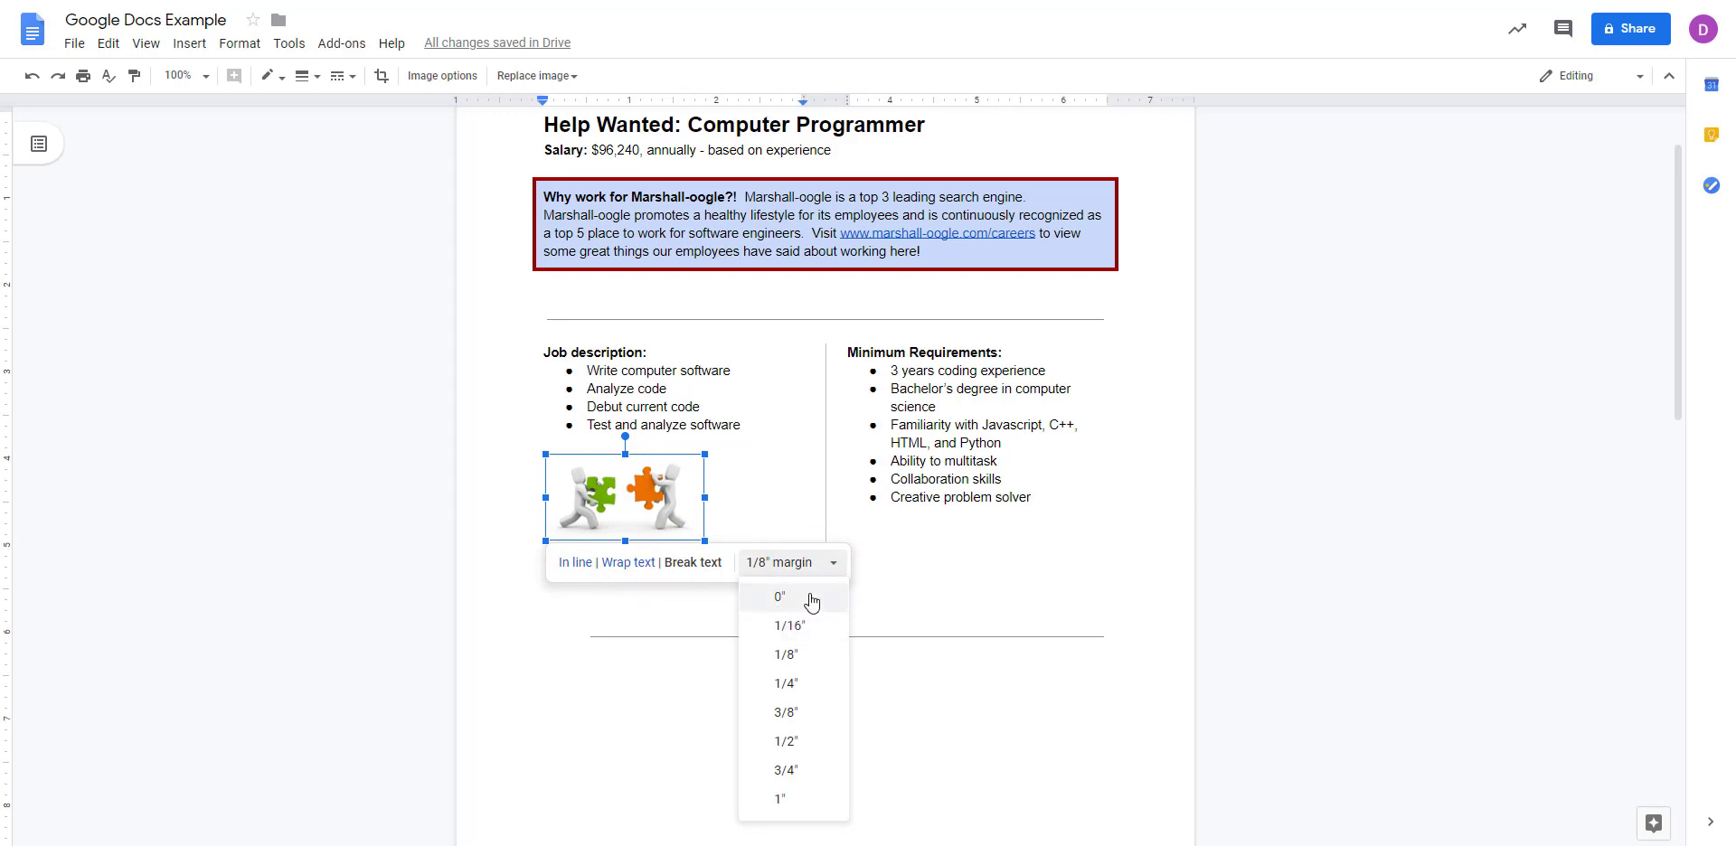
left_click(645, 599)
left_click(653, 512)
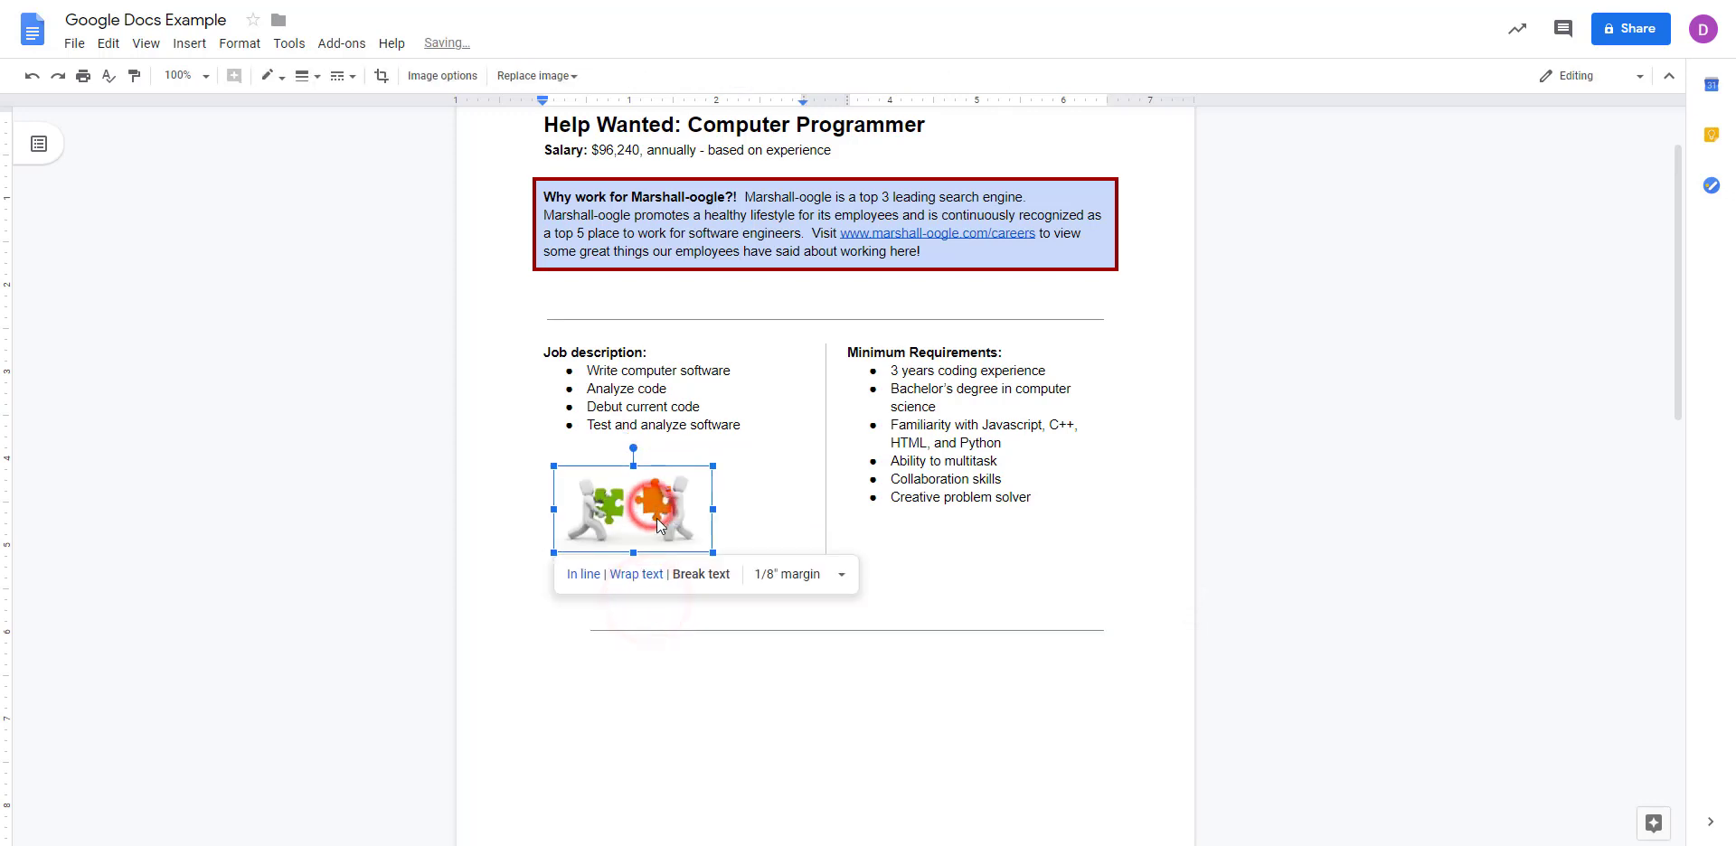